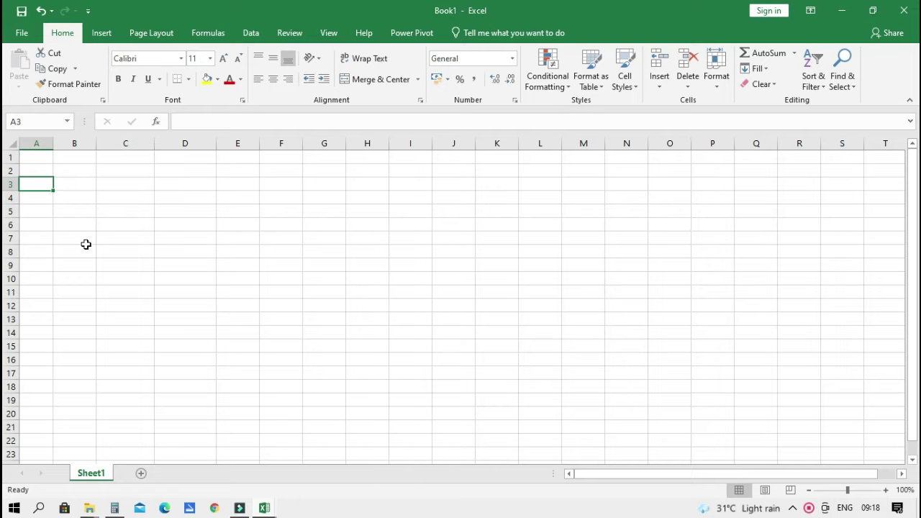
- Merge cells A1:K1 in row 1 into one centred cell
{"action": "mouse_move", "coordinate": [41, 157]}
{"action": "left_mouse_down"}
{"action": "mouse_move", "coordinate": [442, 194]}
{"action": "mouse_move", "coordinate": [424, 210]}
{"action": "left_mouse_up"}
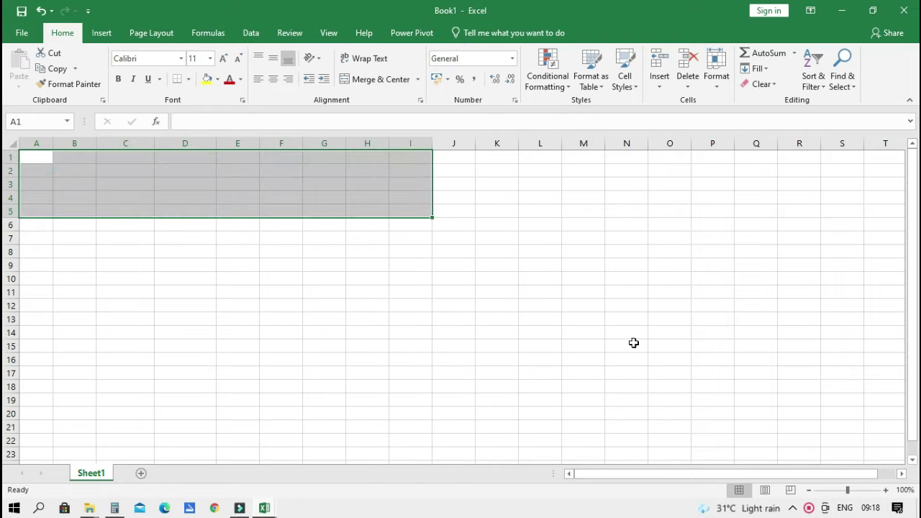
{"action": "scroll", "coordinate": [621, 380], "scroll_direction": "up", "scroll_amount": 5, "text": "ctrl"}
{"action": "scroll", "coordinate": [611, 346], "scroll_direction": "up", "scroll_amount": 1, "text": "ctrl"}
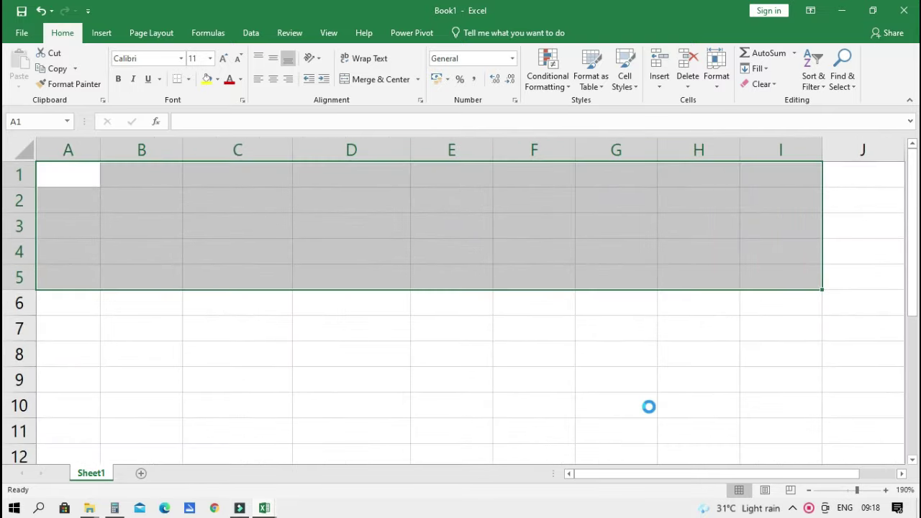
{"action": "scroll", "coordinate": [652, 406], "scroll_direction": "up", "scroll_amount": 1, "text": "ctrl"}
{"action": "scroll", "coordinate": [654, 418], "scroll_direction": "up", "scroll_amount": 2, "text": "ctrl"}
{"action": "left_click", "coordinate": [594, 408]}
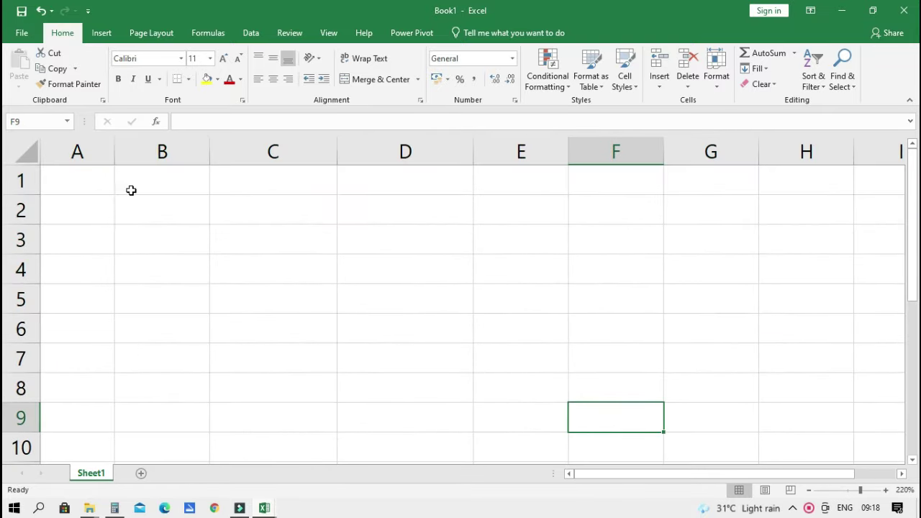
{"action": "left_click_drag", "start_coordinate": [104, 179], "coordinate": [727, 214]}
{"action": "left_click", "coordinate": [303, 346]}
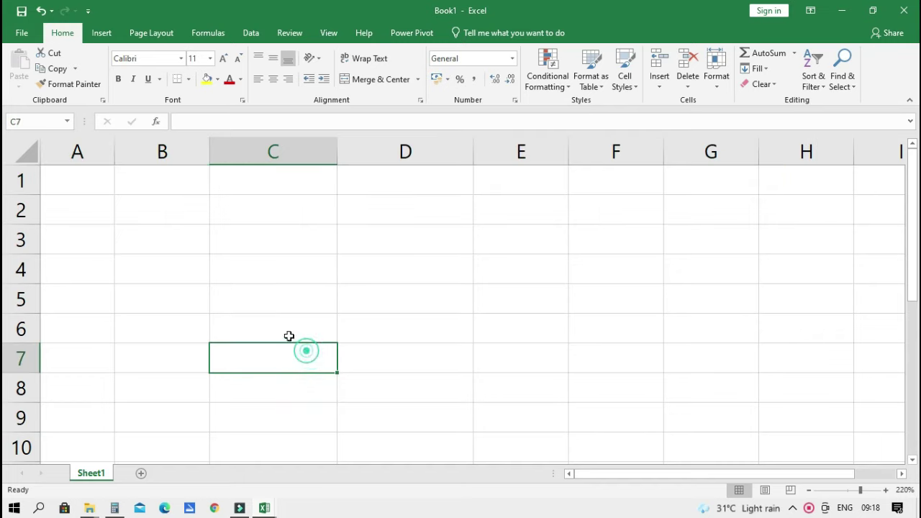
{"action": "scroll", "coordinate": [251, 267], "scroll_direction": "down", "scroll_amount": 1, "text": "ctrl"}
{"action": "scroll", "coordinate": [355, 298], "scroll_direction": "down", "scroll_amount": 2, "text": "ctrl"}
{"action": "scroll", "coordinate": [159, 241], "scroll_direction": "down", "scroll_amount": 1, "text": "ctrl"}
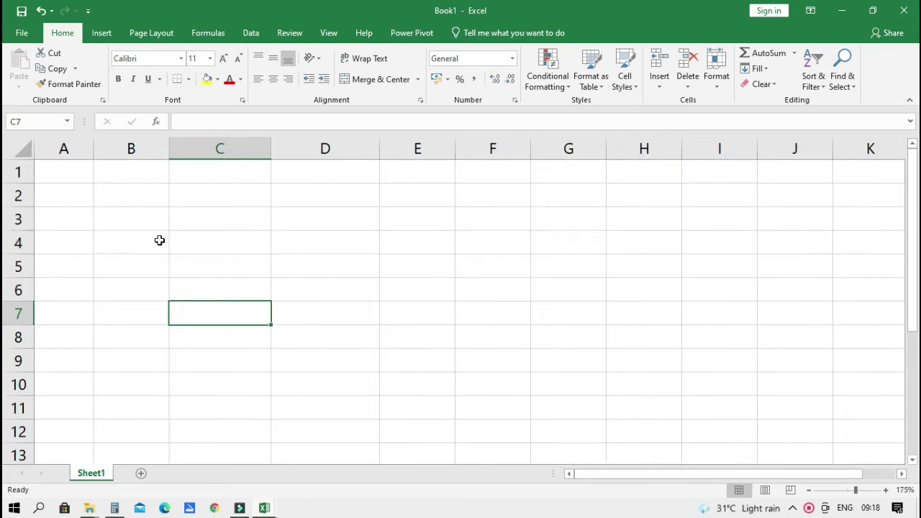
{"action": "left_click_drag", "start_coordinate": [75, 172], "coordinate": [865, 177]}
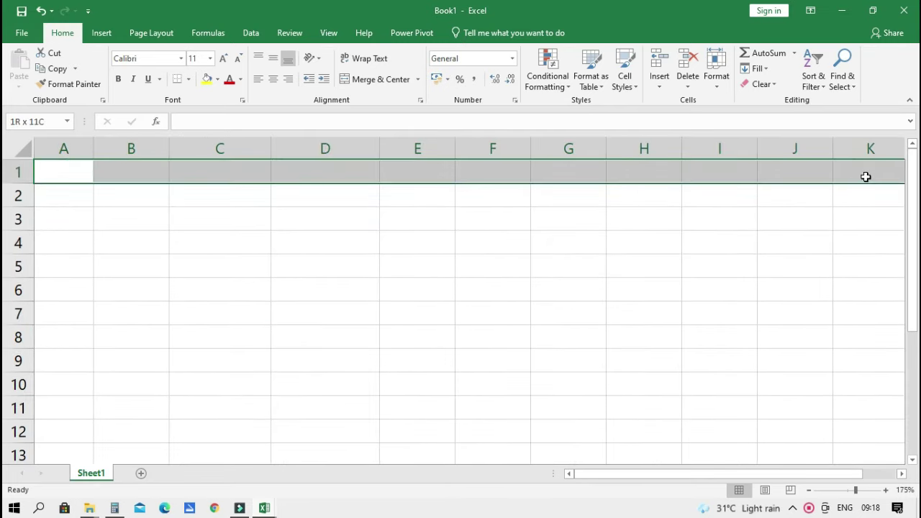
{"action": "left_click", "coordinate": [369, 79]}
{"action": "left_click", "coordinate": [383, 196]}
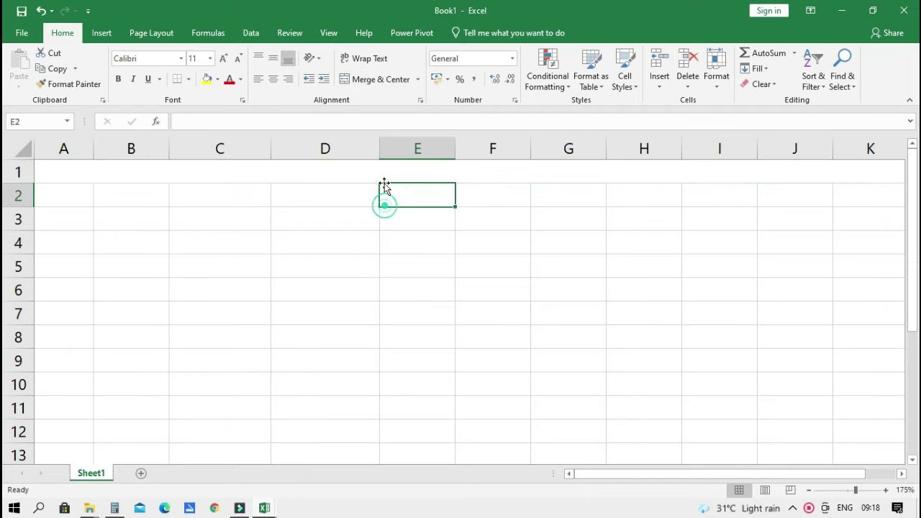
- Enter the title 'FINANCING MANAGEMENT' in the merged cell
{"action": "left_click", "coordinate": [381, 173]}
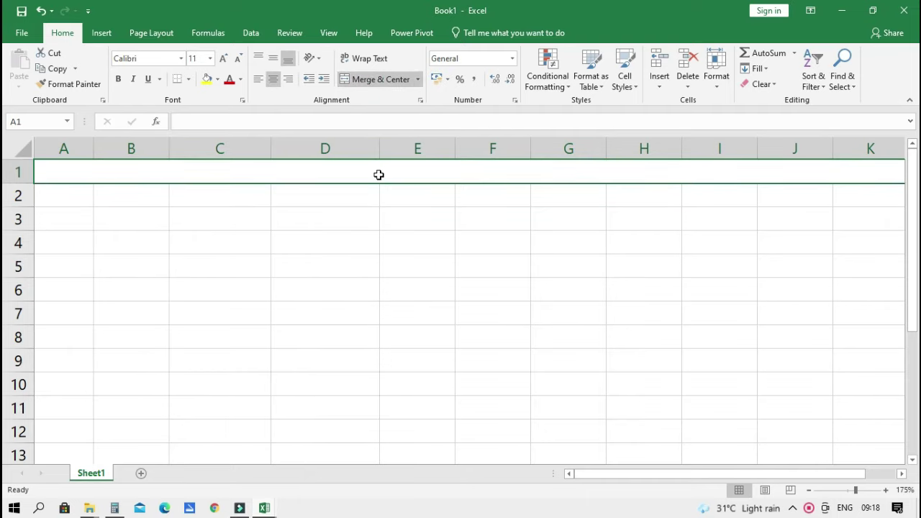
{"action": "type", "text": "FINA"}
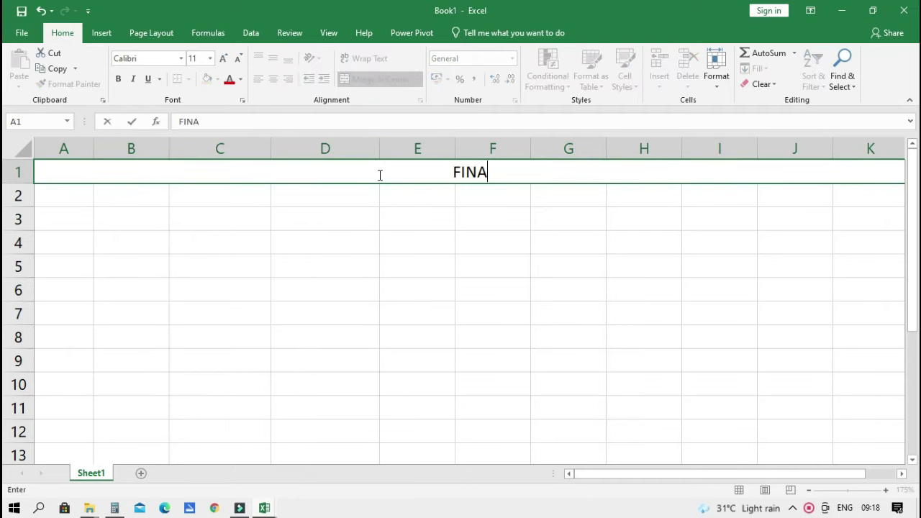
{"action": "type", "text": "NCING R"}
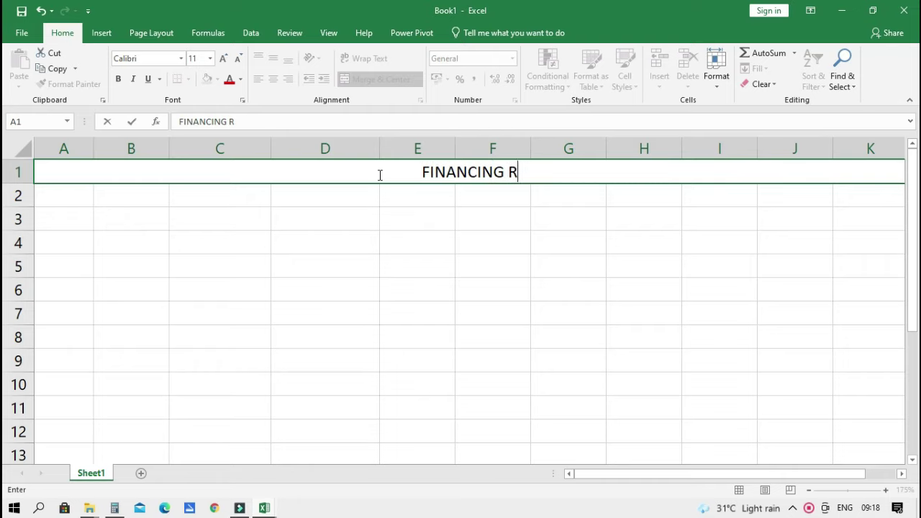
{"action": "key", "text": "BackSpace"}
{"action": "key", "text": "BackSpace"}
{"action": "type", "text": "REP"}
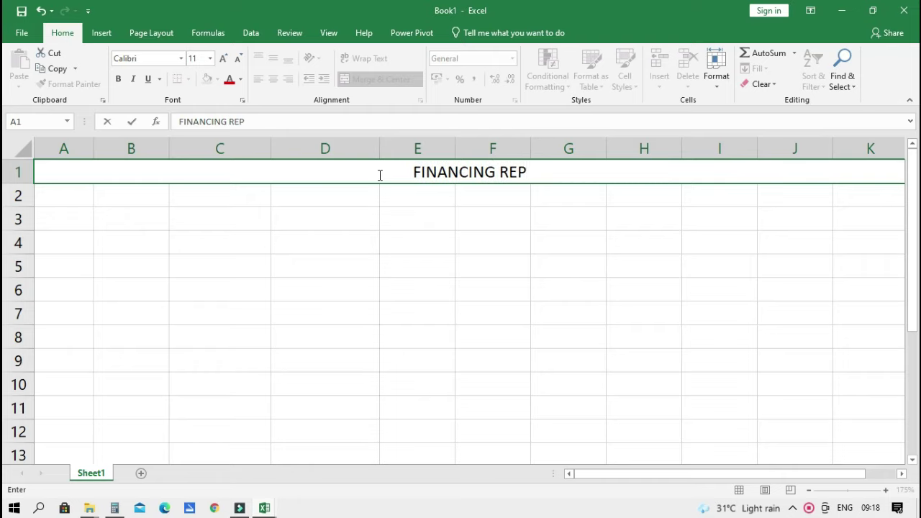
{"action": "key", "text": "BackSpace"}
{"action": "key", "text": "BackSpace"}
{"action": "key", "text": "BackSpace"}
{"action": "type", "text": ",MAN"}
{"action": "key", "text": "BackSpace"}
{"action": "key", "text": "BackSpace"}
{"action": "key", "text": "BackSpace"}
{"action": "key", "text": "BackSpace"}
{"action": "key", "text": "BackSpace"}
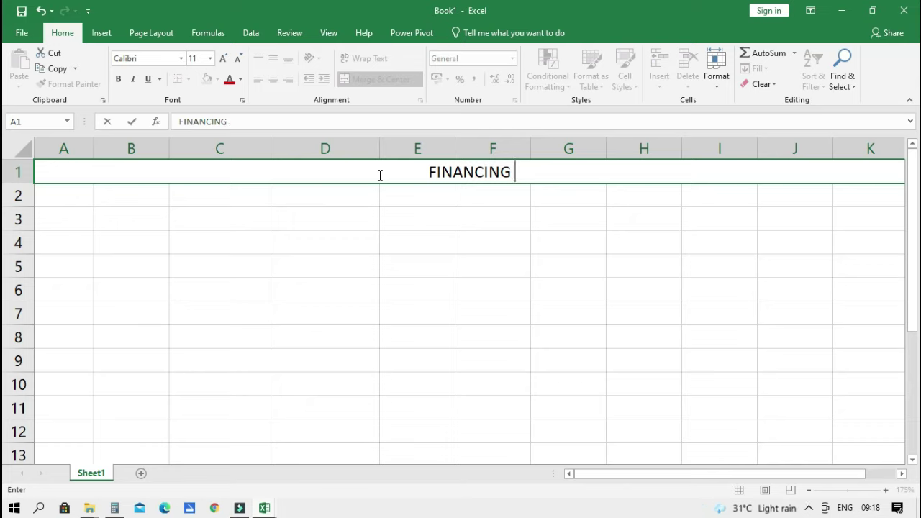
{"action": "type", "text": "MANAGEMENT"}
{"action": "key", "text": "Return"}
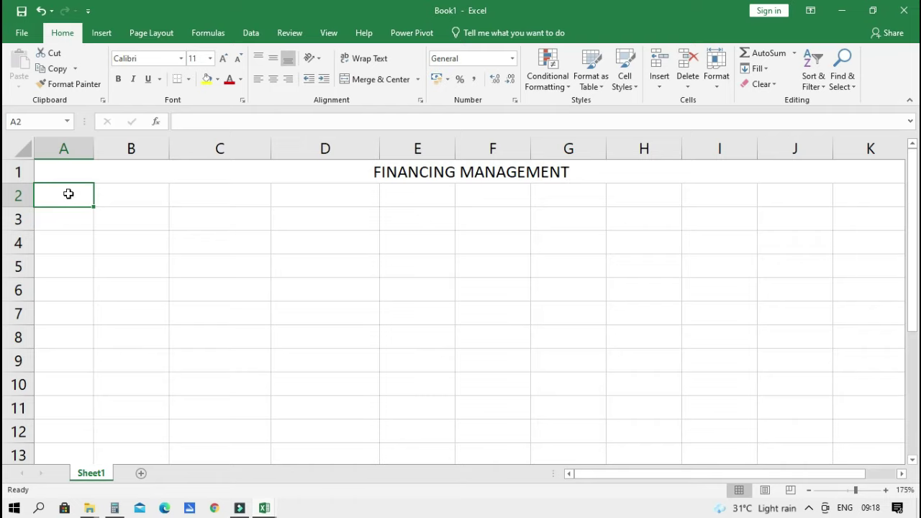
- Add the NO. header in A2 and number A3:A10 from 1 to 8
{"action": "type", "text": "NO."}
{"action": "key", "text": "Return"}
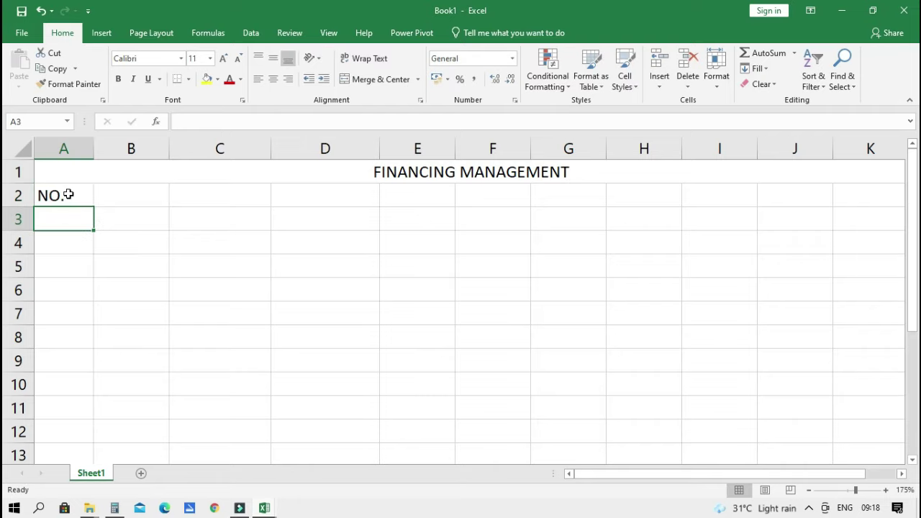
{"action": "type", "text": "1"}
{"action": "key", "text": "Return"}
{"action": "type", "text": "2"}
{"action": "key", "text": "Return"}
{"action": "type", "text": "3"}
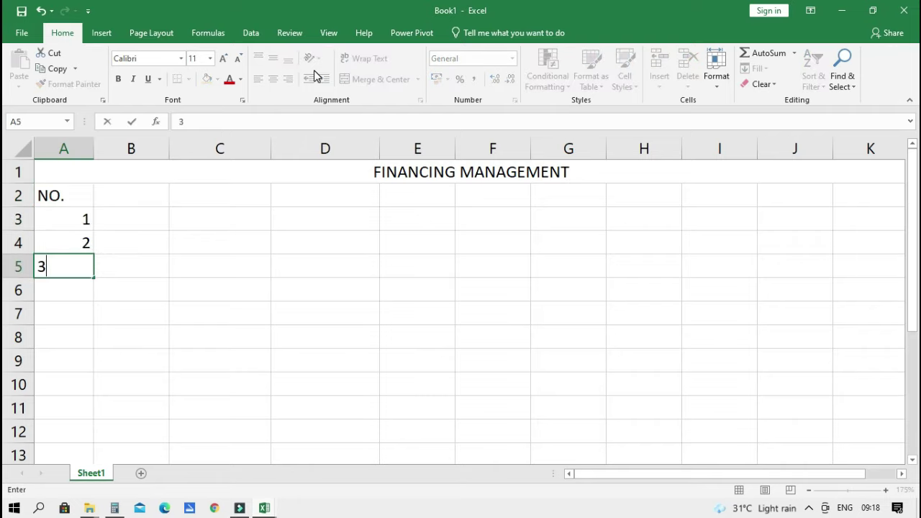
{"action": "mouse_move", "coordinate": [70, 219]}
{"action": "left_mouse_down"}
{"action": "mouse_move", "coordinate": [83, 273]}
{"action": "mouse_move", "coordinate": [88, 397]}
{"action": "left_mouse_up"}
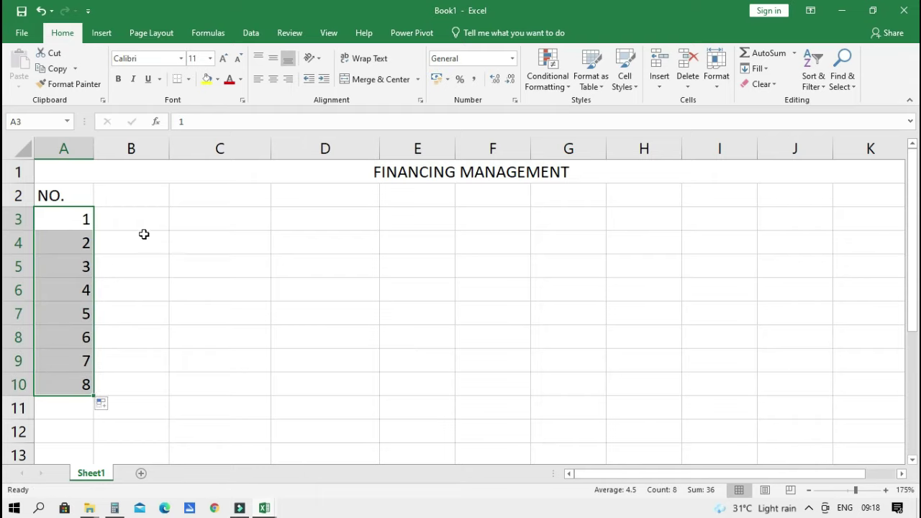
- Put the header NAME in cell B2, replacing the mistyped AMOUNT entry
{"action": "left_click", "coordinate": [131, 198]}
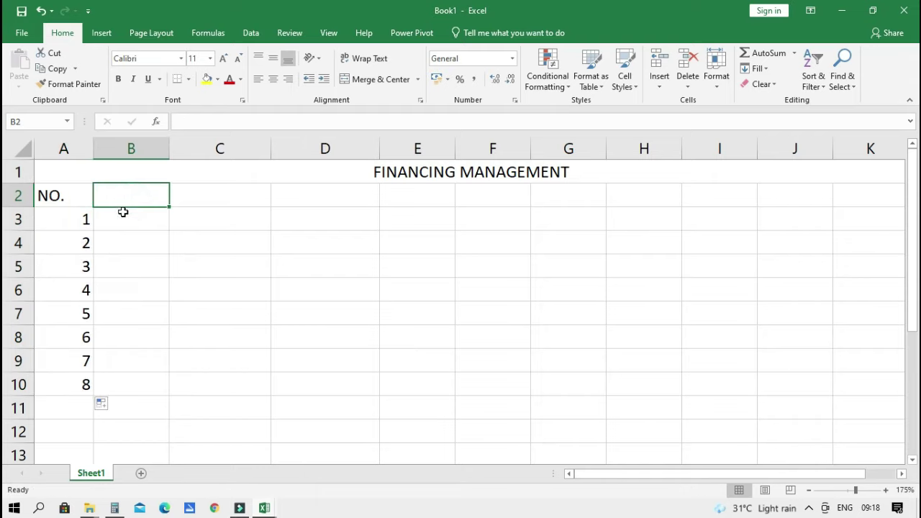
{"action": "type", "text": "AMO"}
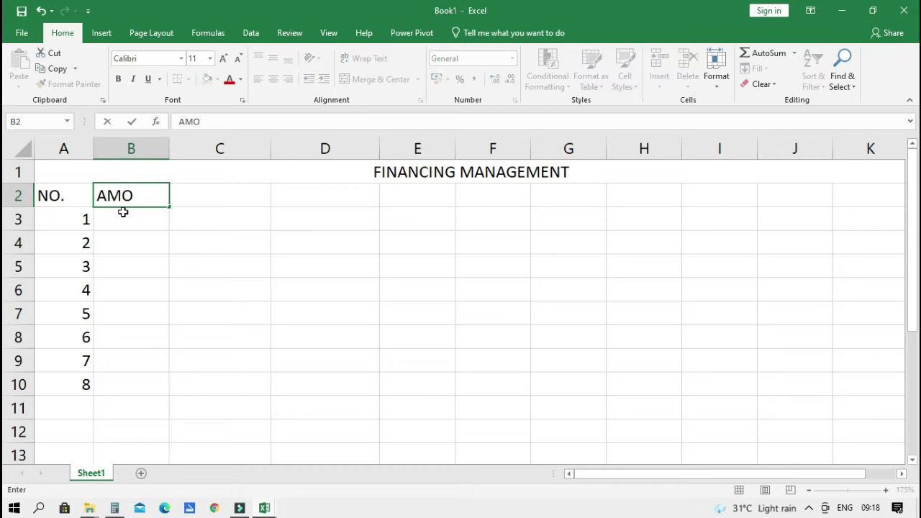
{"action": "type", "text": "UNT"}
{"action": "key", "text": "Return"}
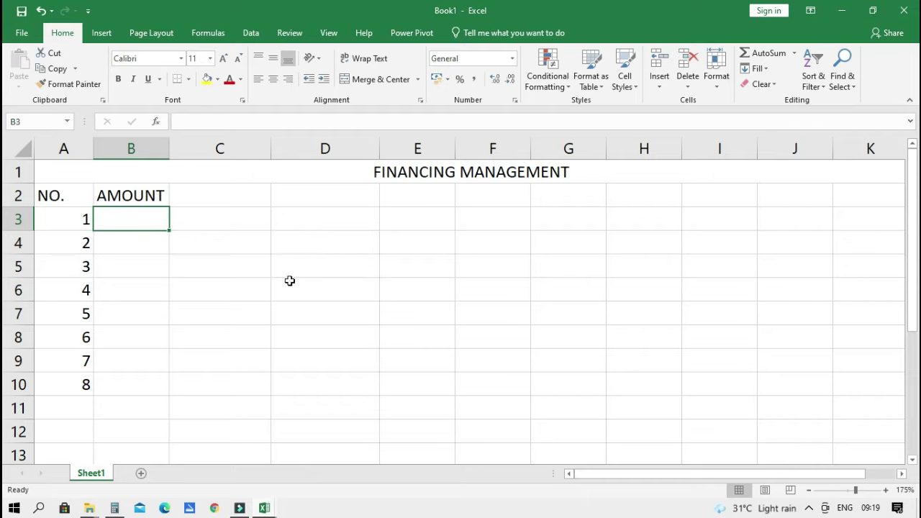
{"action": "left_click", "coordinate": [237, 312]}
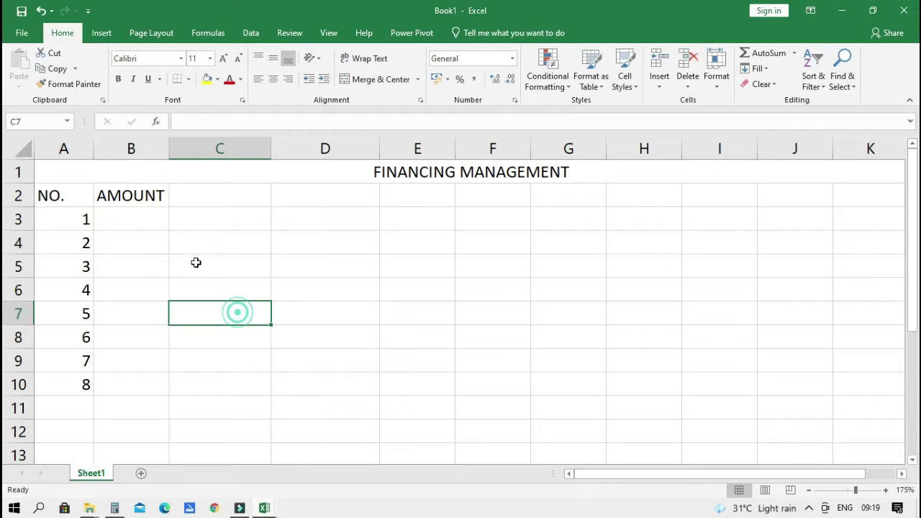
{"action": "left_click", "coordinate": [194, 195]}
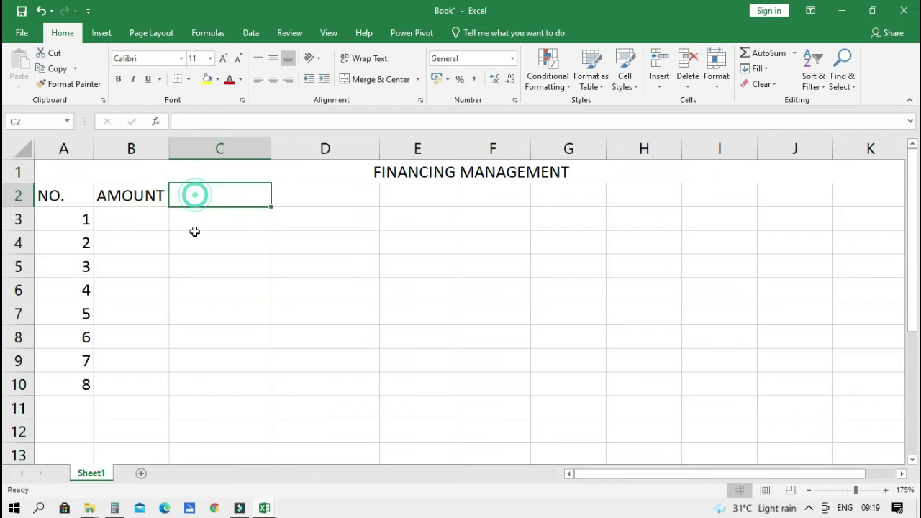
{"action": "left_click_drag", "start_coordinate": [146, 261], "coordinate": [144, 244]}
{"action": "left_click", "coordinate": [127, 191]}
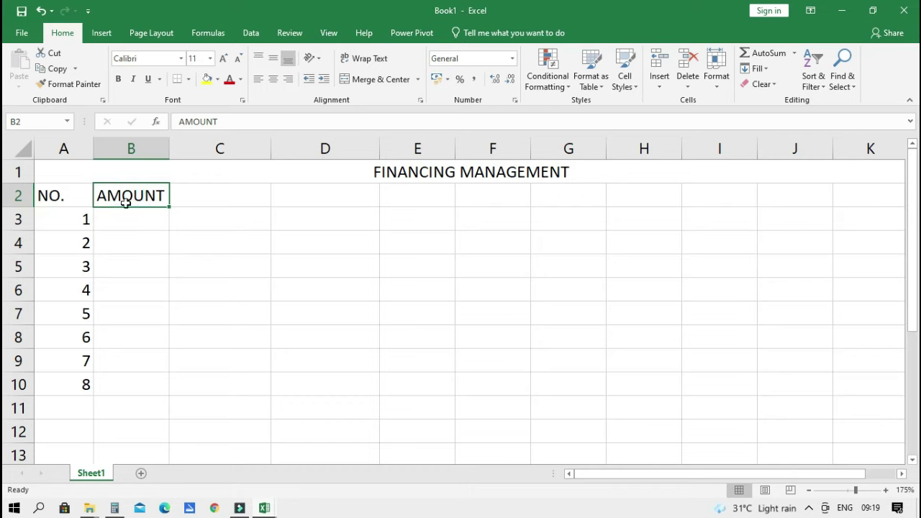
{"action": "left_click", "coordinate": [136, 236]}
{"action": "left_click", "coordinate": [133, 200]}
{"action": "type", "text": "NAME"}
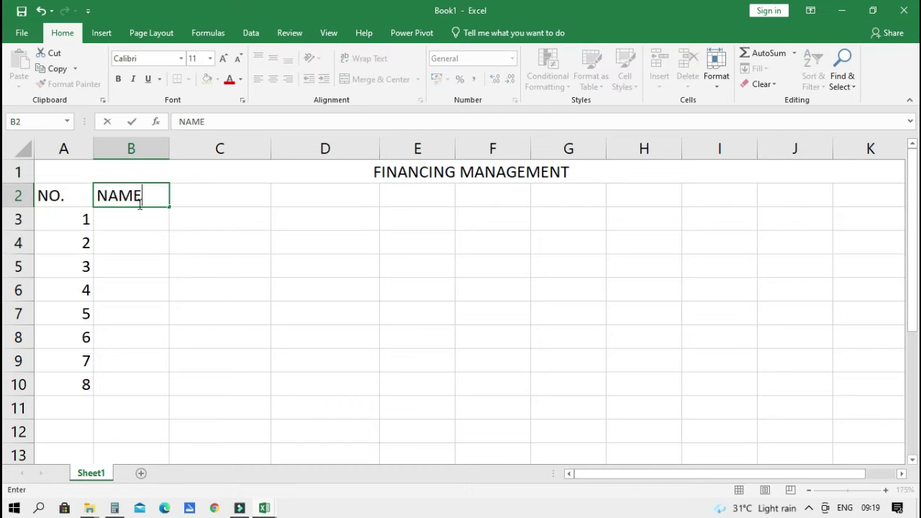
{"action": "key", "text": "Tab"}
{"action": "key", "text": "Return"}
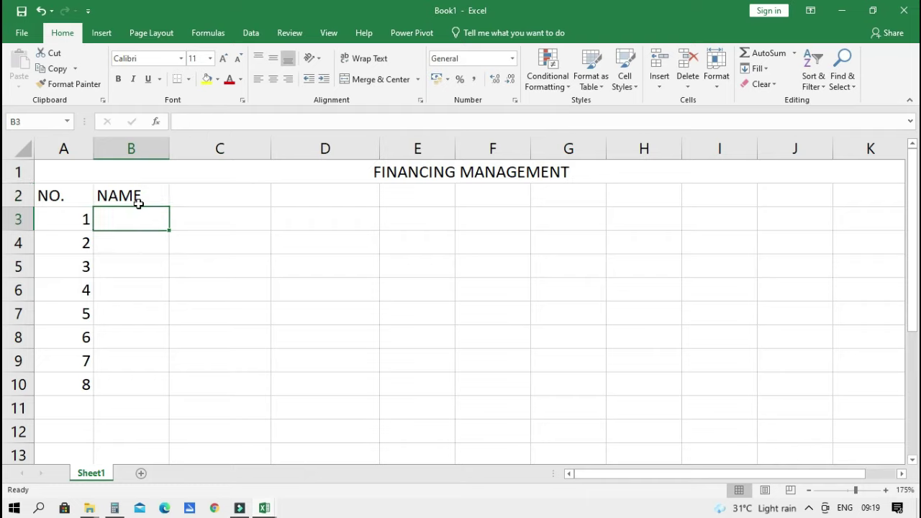
- Enter the names AA, BB, CC, DD, EE, II, OO, UU in B3:B10 and centre them
{"action": "type", "text": "AA"}
{"action": "key", "text": "Return"}
{"action": "type", "text": "BB"}
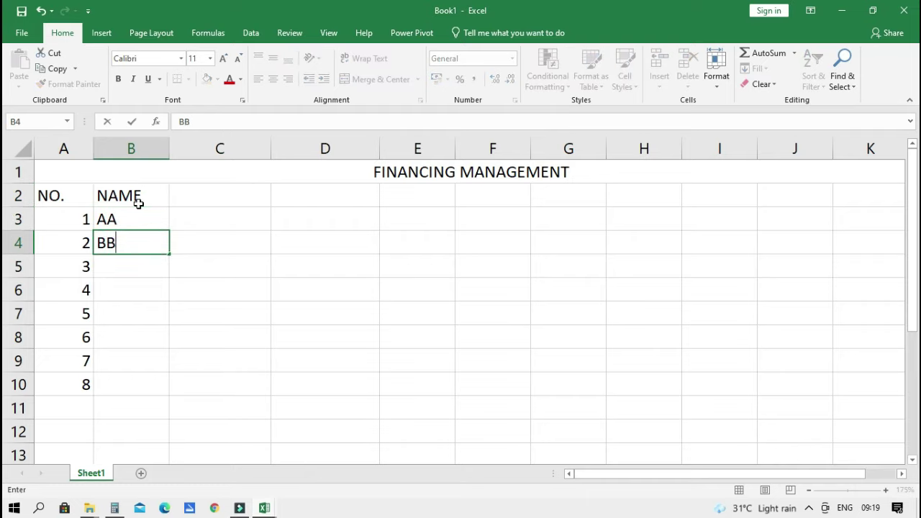
{"action": "key", "text": "Return"}
{"action": "type", "text": "CC"}
{"action": "key", "text": "Return"}
{"action": "type", "text": "DD"}
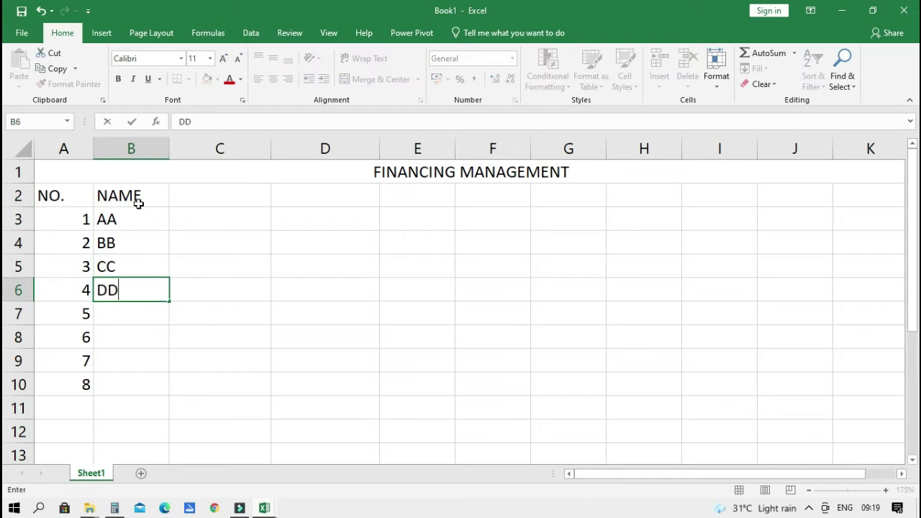
{"action": "key", "text": "Return"}
{"action": "type", "text": "EE"}
{"action": "key", "text": "Return"}
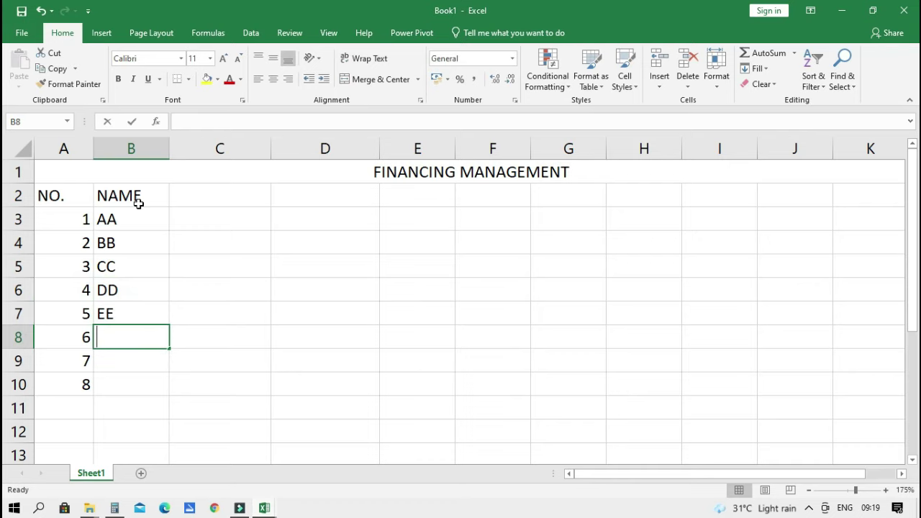
{"action": "type", "text": "II"}
{"action": "key", "text": "Return"}
{"action": "type", "text": "OO"}
{"action": "key", "text": "Return"}
{"action": "type", "text": "U"}
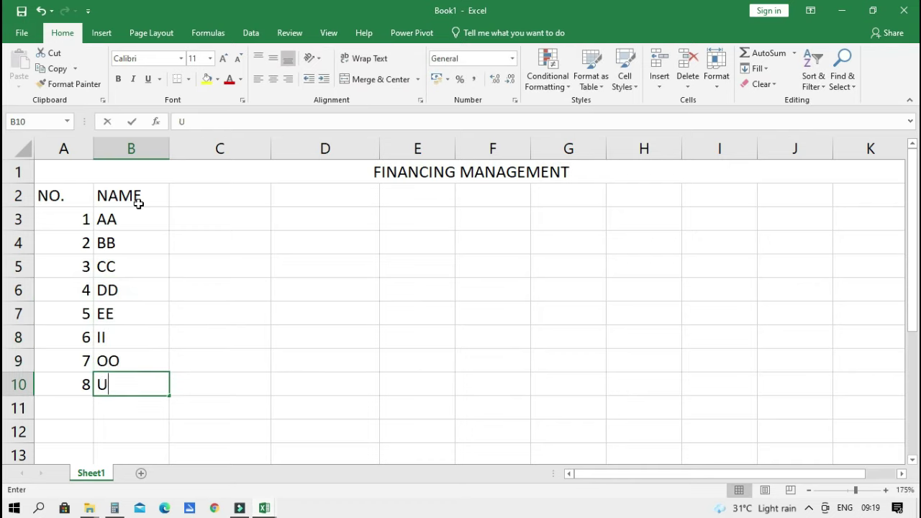
{"action": "type", "text": "U"}
{"action": "key", "text": "Up"}
{"action": "left_click_drag", "start_coordinate": [127, 218], "coordinate": [103, 385]}
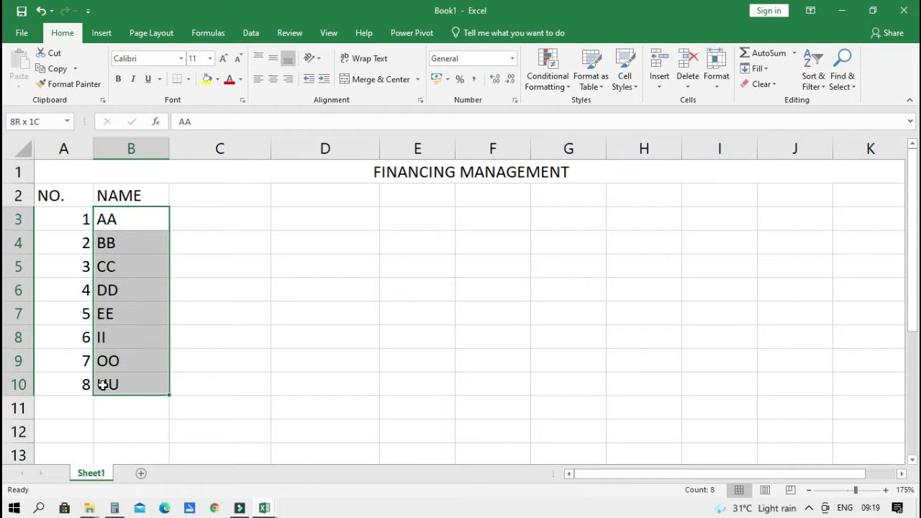
{"action": "left_click", "coordinate": [273, 79]}
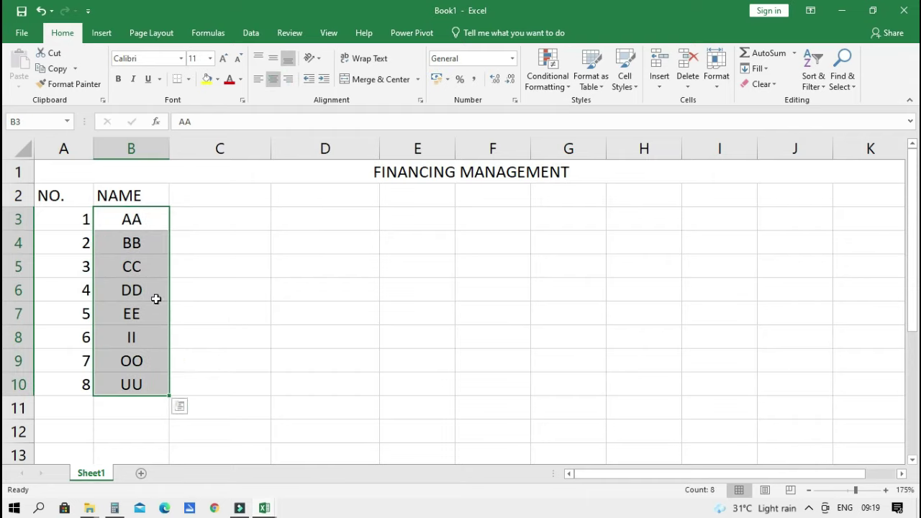
- Add the AMOUNT header in C2 with 100000 and 200000, Flash Filling up to 800000
{"action": "left_click", "coordinate": [187, 194]}
{"action": "type", "text": "AMO"}
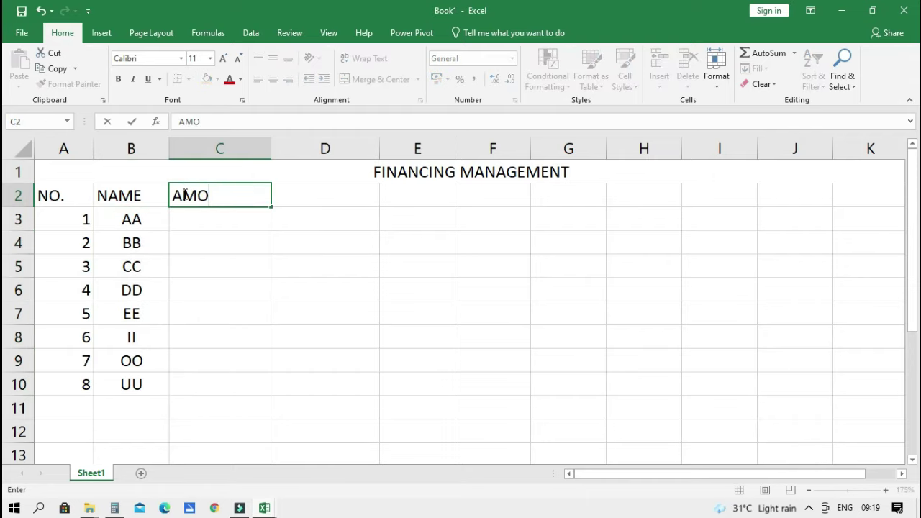
{"action": "type", "text": "UNT"}
{"action": "key", "text": "Return"}
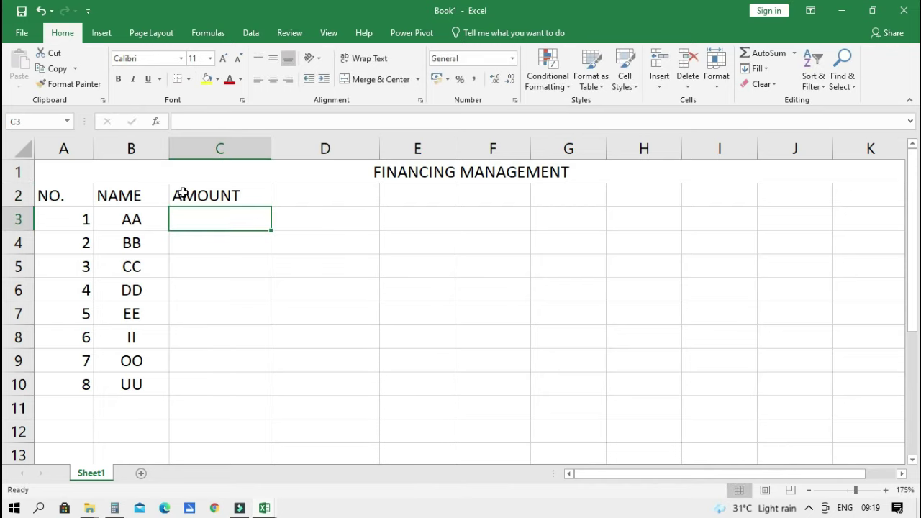
{"action": "type", "text": "100000"}
{"action": "key", "text": "Return"}
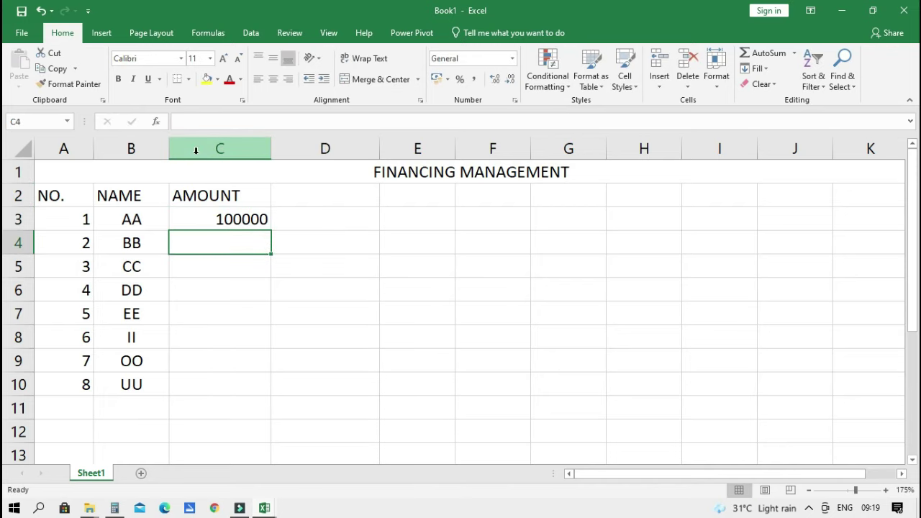
{"action": "type", "text": "200000"}
{"action": "key", "text": "Return"}
{"action": "key", "text": "Return"}
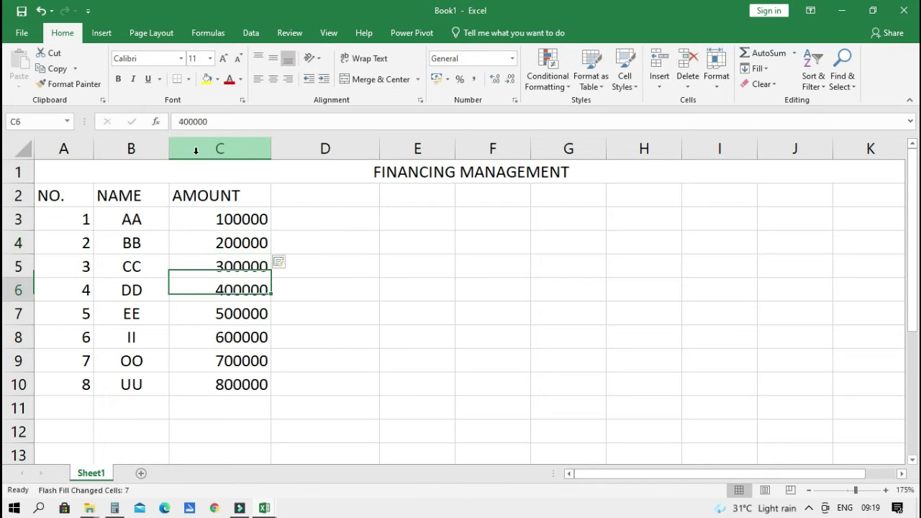
{"action": "key", "text": "Return"}
{"action": "key", "text": "Return"}
{"action": "key", "text": "Return"}
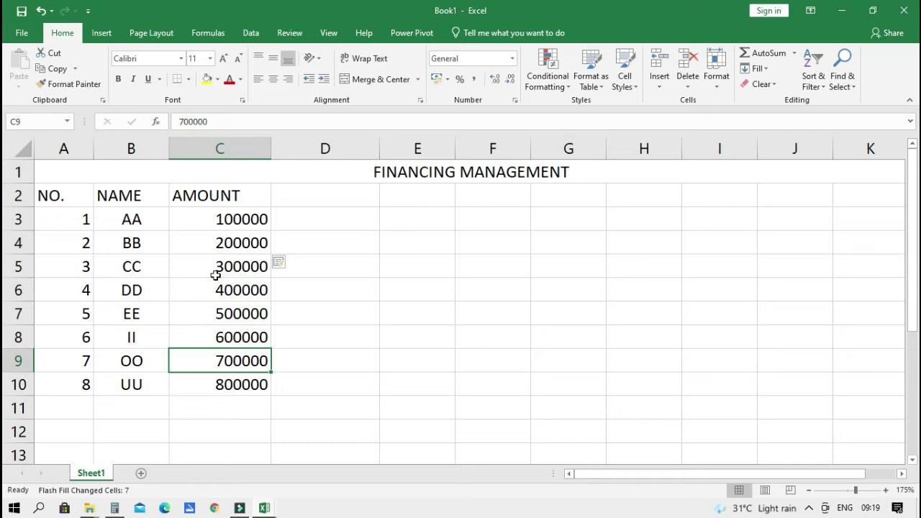
- Select the loan amounts in C3:C10
{"action": "left_click", "coordinate": [207, 215]}
{"action": "left_click", "coordinate": [223, 159]}
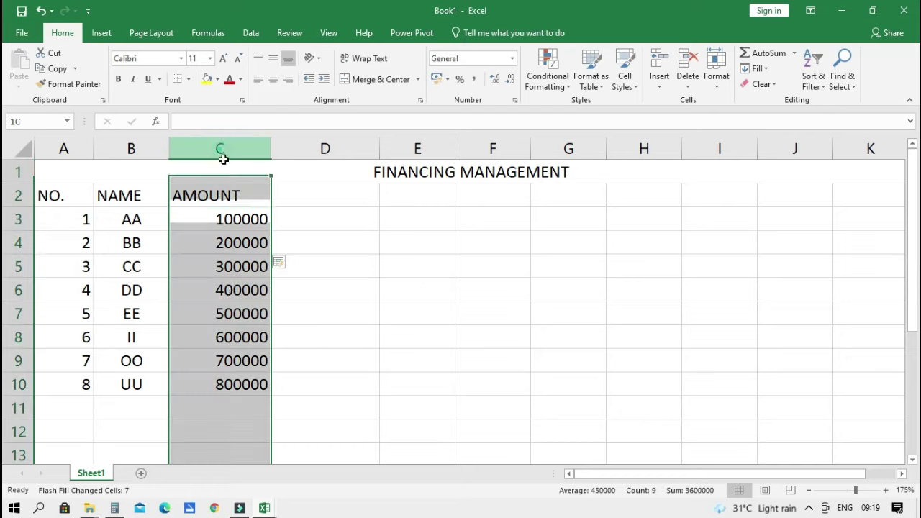
{"action": "left_click", "coordinate": [206, 423]}
{"action": "left_click", "coordinate": [207, 151]}
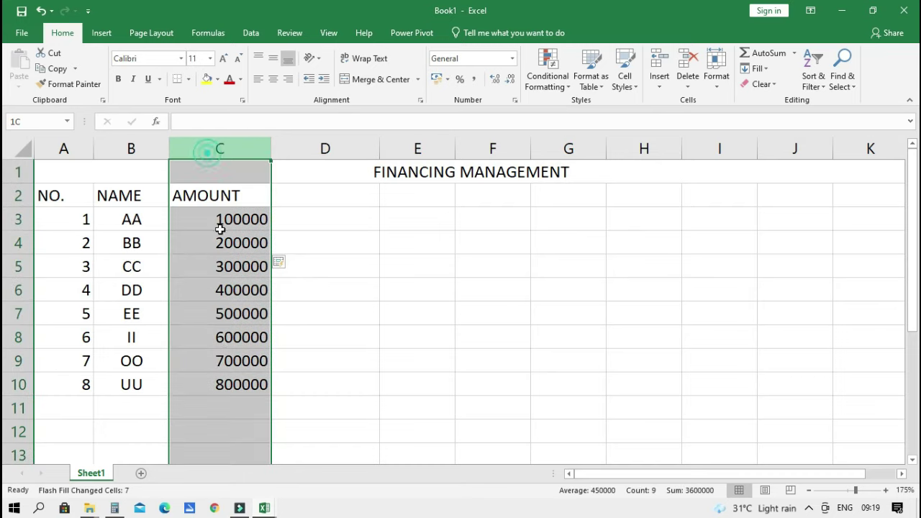
{"action": "left_click_drag", "start_coordinate": [216, 385], "coordinate": [205, 225]}
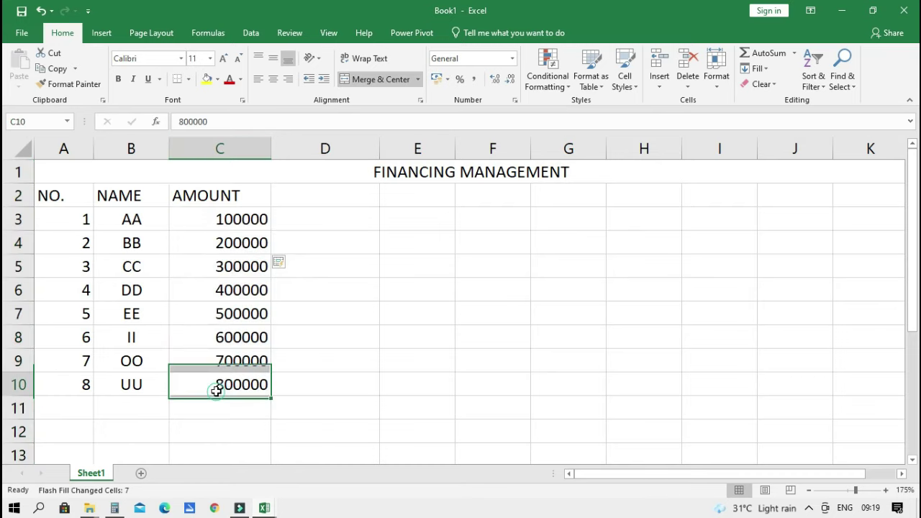
- Format C3:C10 as Accounting with the PHP currency symbol
{"action": "right_click", "coordinate": [204, 225]}
{"action": "left_click", "coordinate": [260, 437]}
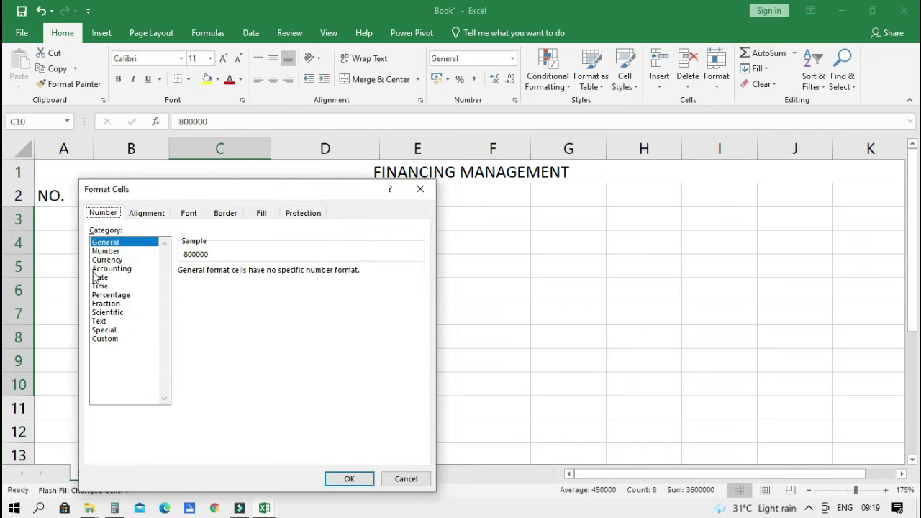
{"action": "left_click", "coordinate": [101, 254]}
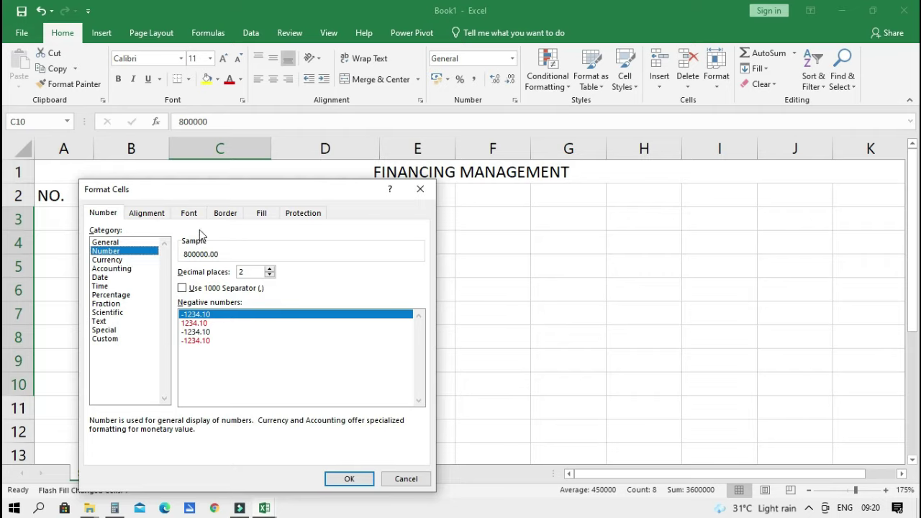
{"action": "left_click", "coordinate": [108, 270]}
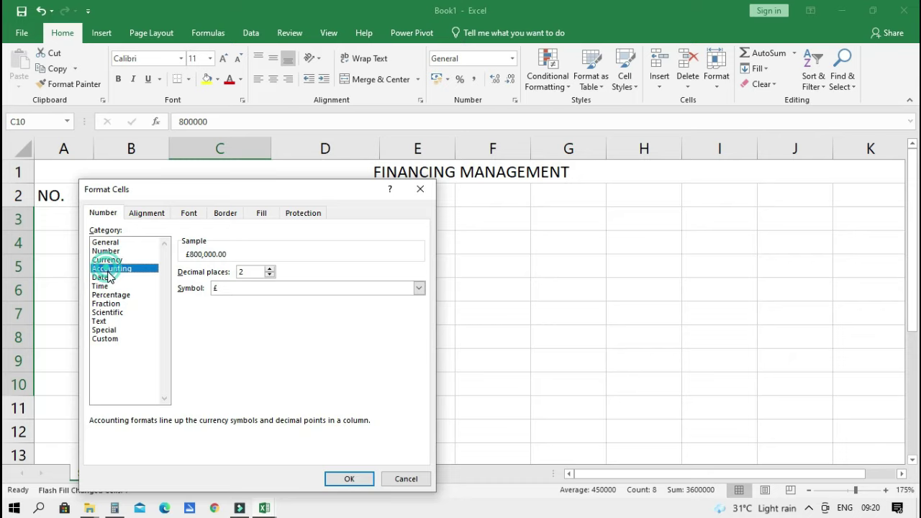
{"action": "left_click", "coordinate": [279, 288]}
{"action": "type", "text": "PHP"}
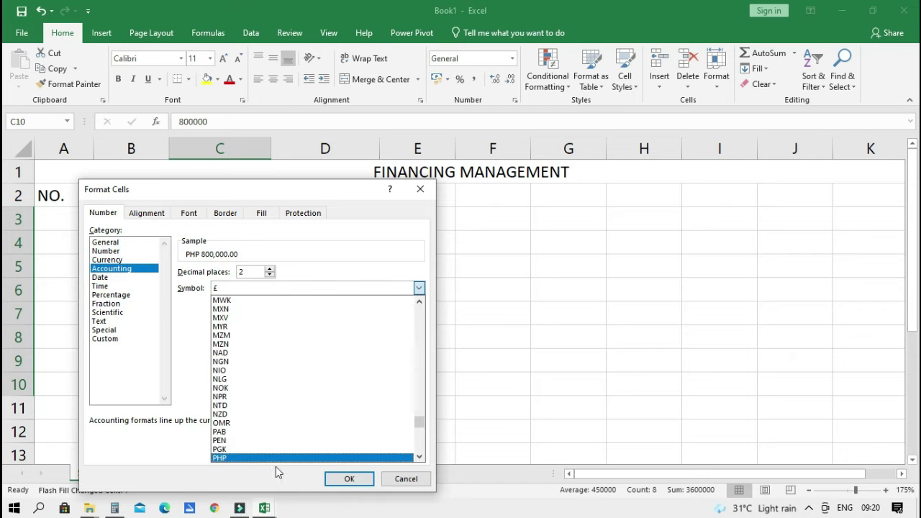
{"action": "left_click", "coordinate": [274, 449]}
{"action": "left_click", "coordinate": [257, 290]}
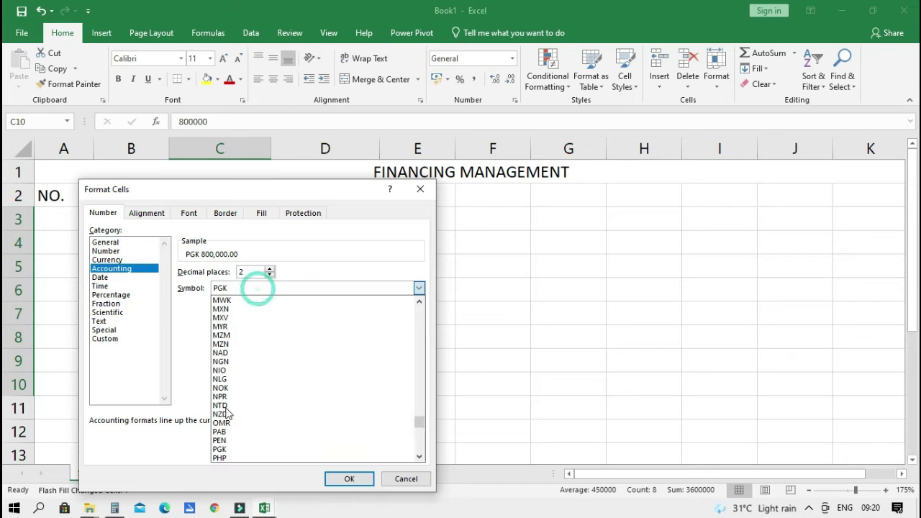
{"action": "left_click", "coordinate": [223, 457]}
{"action": "left_click", "coordinate": [349, 479]}
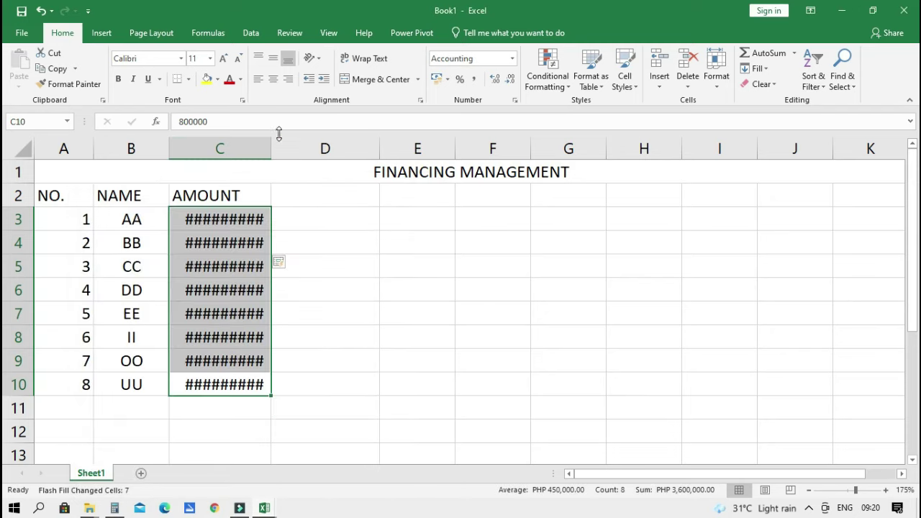
- Autofit column C and review the amounts, e.g. PHP 100,000.00
{"action": "left_click_drag", "start_coordinate": [271, 148], "coordinate": [295, 148]}
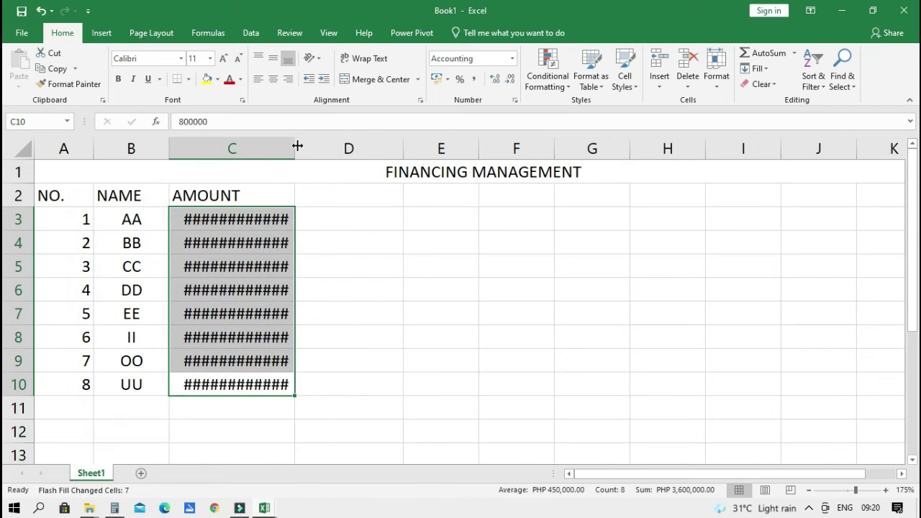
{"action": "double_click", "coordinate": [295, 146]}
{"action": "left_click", "coordinate": [251, 239]}
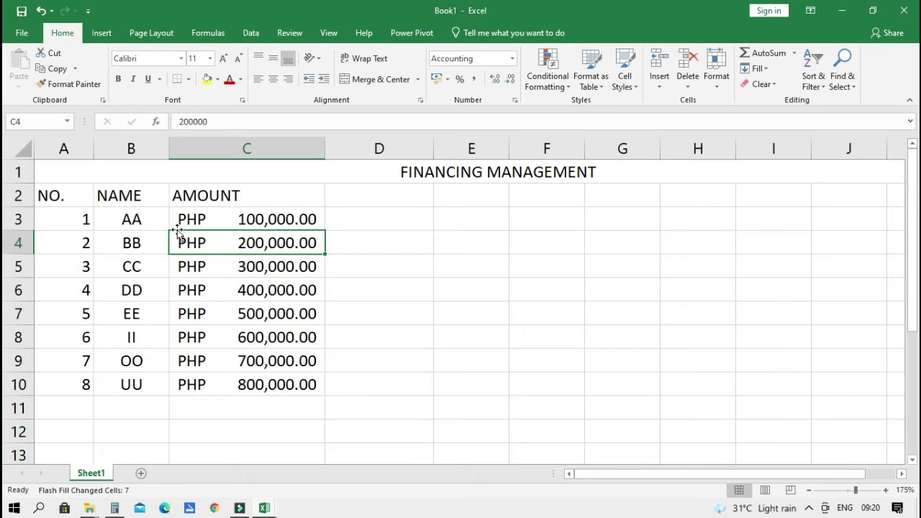
{"action": "left_click", "coordinate": [152, 216]}
{"action": "left_click", "coordinate": [375, 359]}
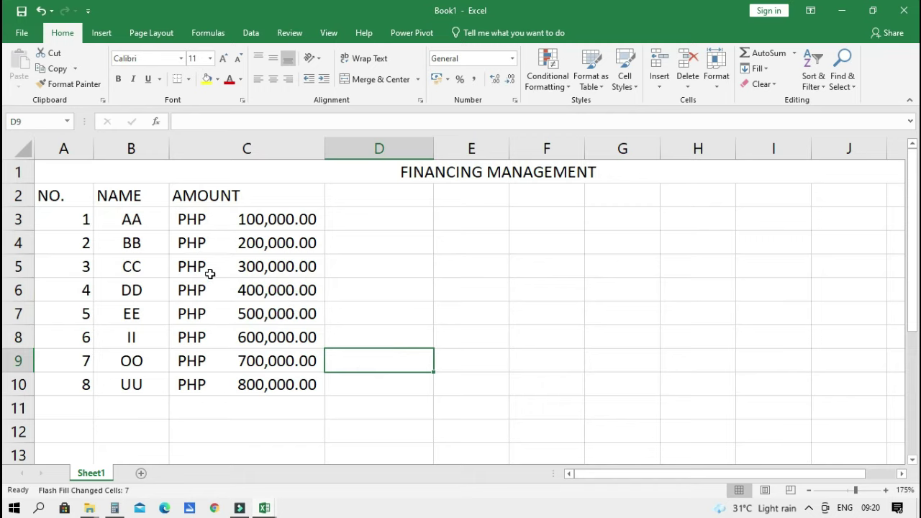
{"action": "left_click", "coordinate": [257, 224]}
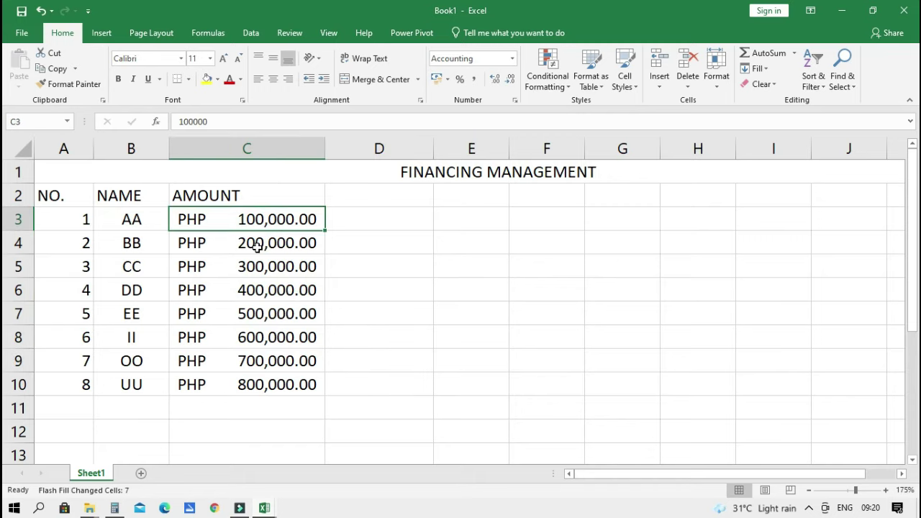
{"action": "left_click", "coordinate": [257, 245]}
{"action": "left_click", "coordinate": [256, 268]}
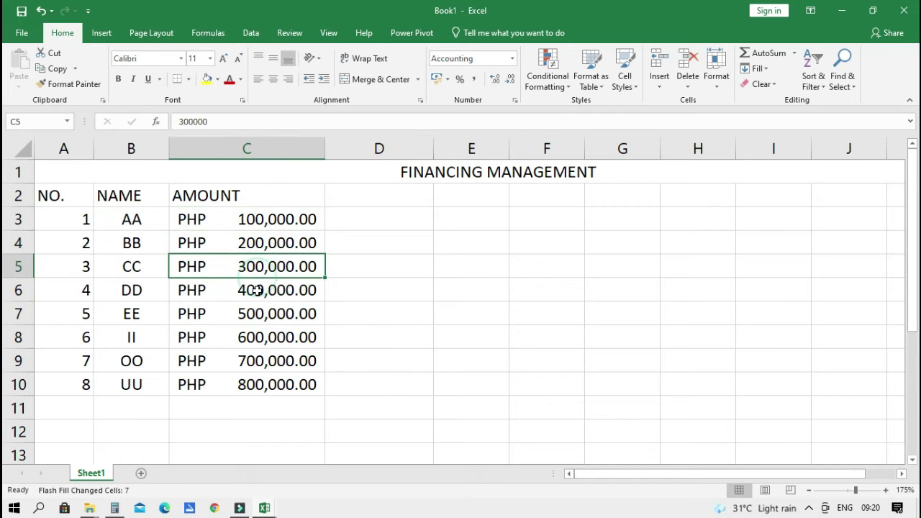
{"action": "left_click", "coordinate": [258, 290]}
{"action": "left_click", "coordinate": [262, 314]}
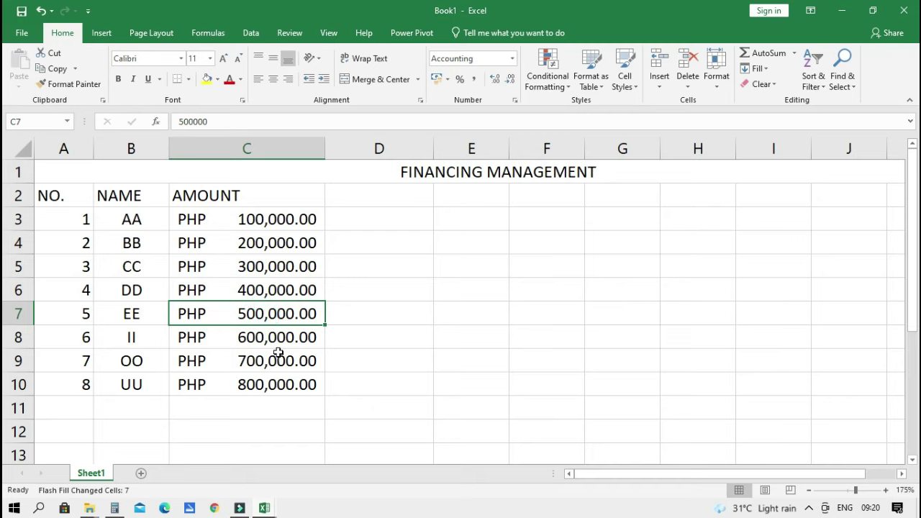
{"action": "left_click", "coordinate": [273, 342]}
{"action": "left_click", "coordinate": [268, 363]}
{"action": "left_click", "coordinate": [267, 403]}
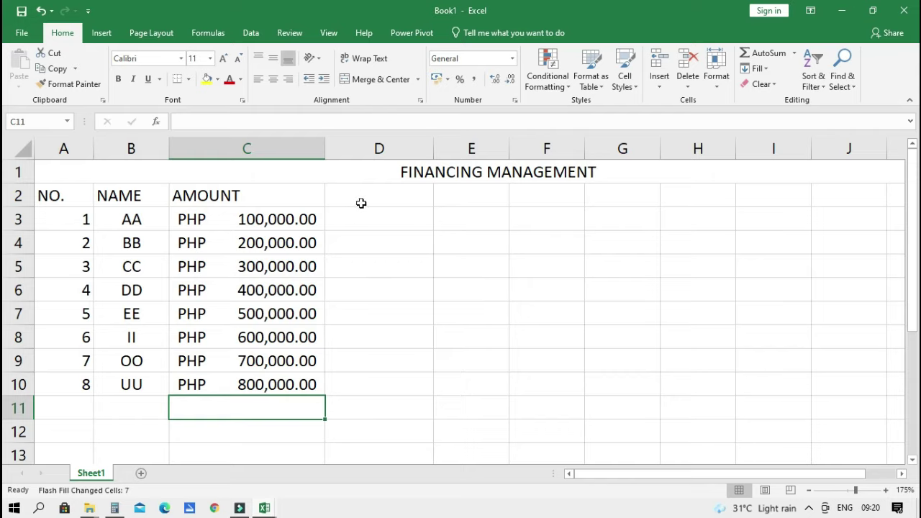
{"action": "left_click", "coordinate": [374, 221]}
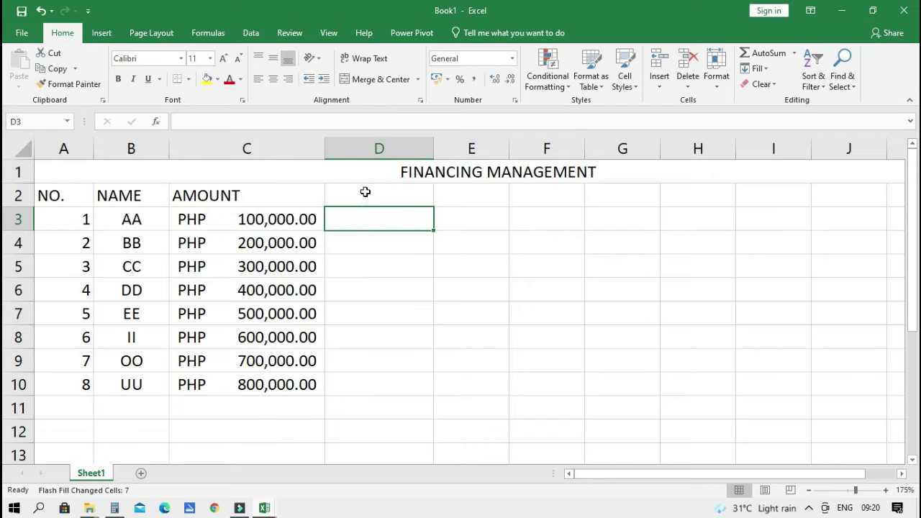
- Insert an empty row above the headings so the headers move to row 3
{"action": "right_click", "coordinate": [16, 195]}
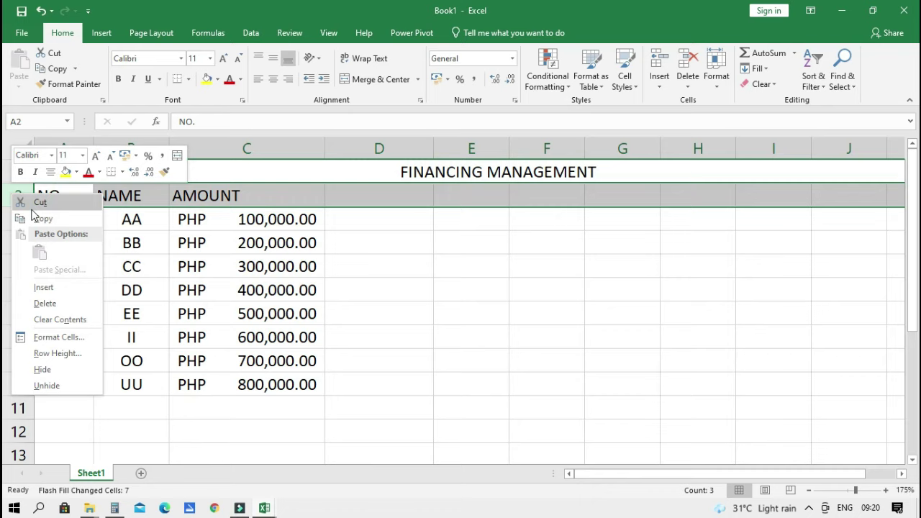
{"action": "left_click", "coordinate": [31, 285]}
{"action": "left_click", "coordinate": [660, 339]}
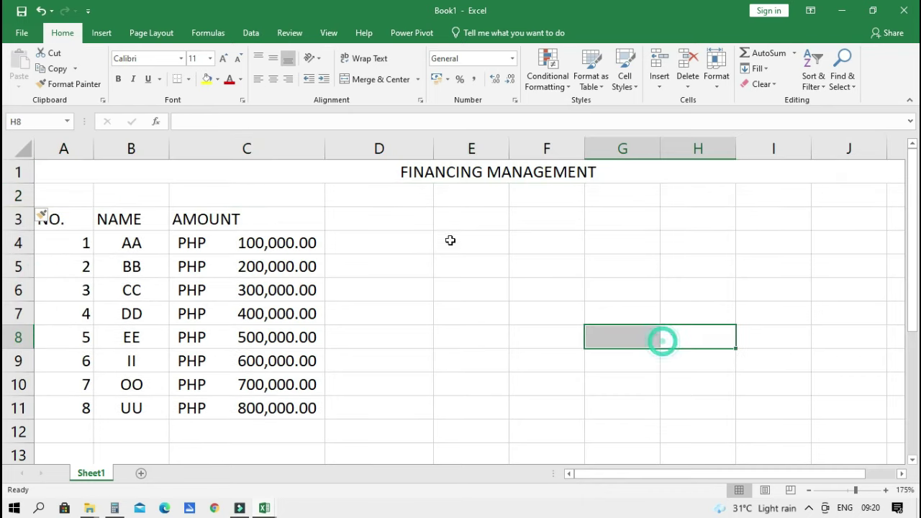
{"action": "mouse_move", "coordinate": [368, 197]}
{"action": "left_mouse_down"}
{"action": "mouse_move", "coordinate": [661, 193]}
{"action": "mouse_move", "coordinate": [471, 224]}
{"action": "left_mouse_up"}
{"action": "left_click", "coordinate": [387, 218]}
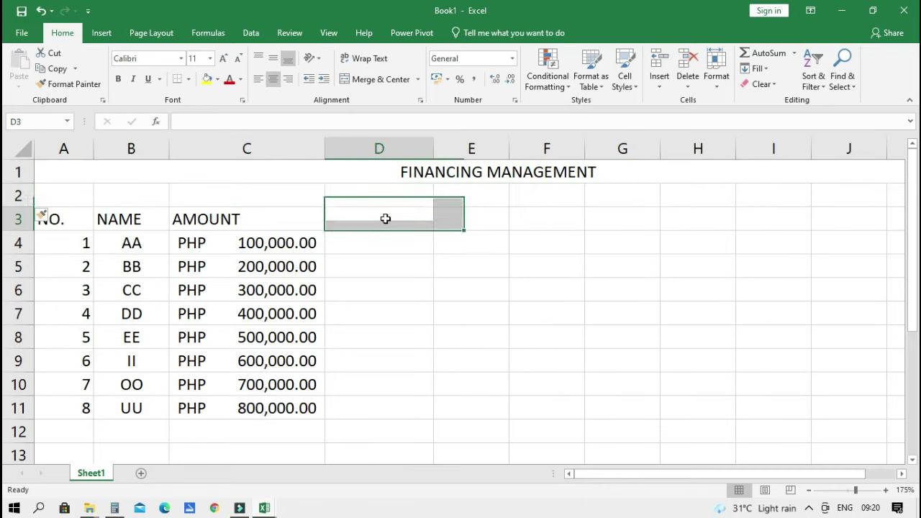
- Enter month headers JAN, FEB, MARCH, APRIL and MAY in D3:H3, leaving I3 empty
{"action": "type", "text": "JA"}
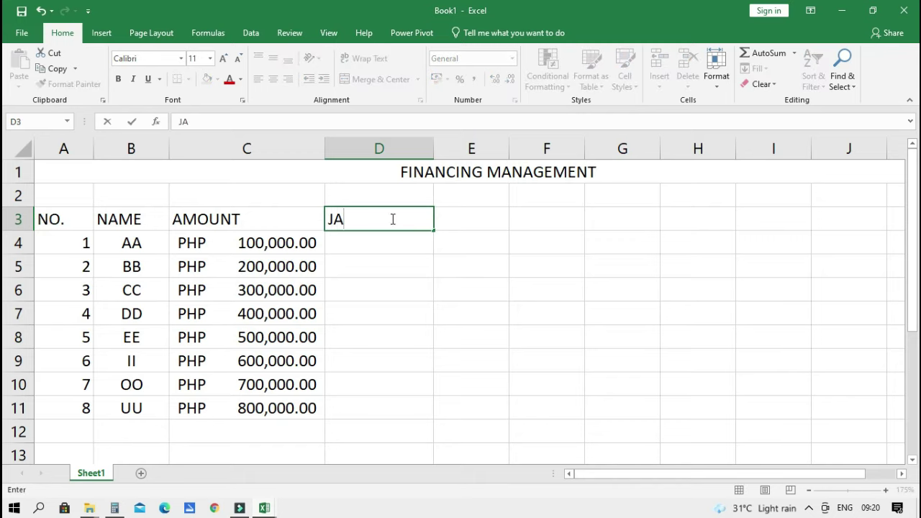
{"action": "type", "text": "N"}
{"action": "type", "text": "FE"}
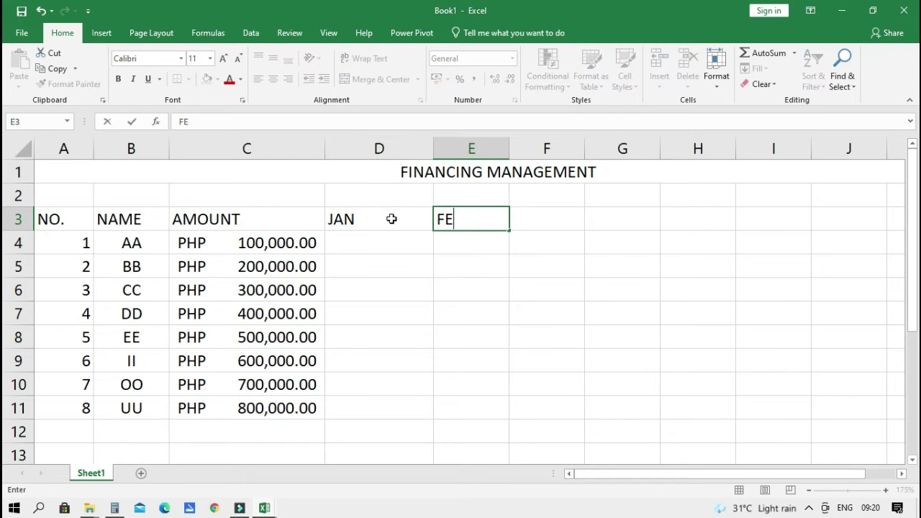
{"action": "key", "text": "Right"}
{"action": "key", "text": "Left"}
{"action": "type", "text": "FEB"}
{"action": "key", "text": "Tab"}
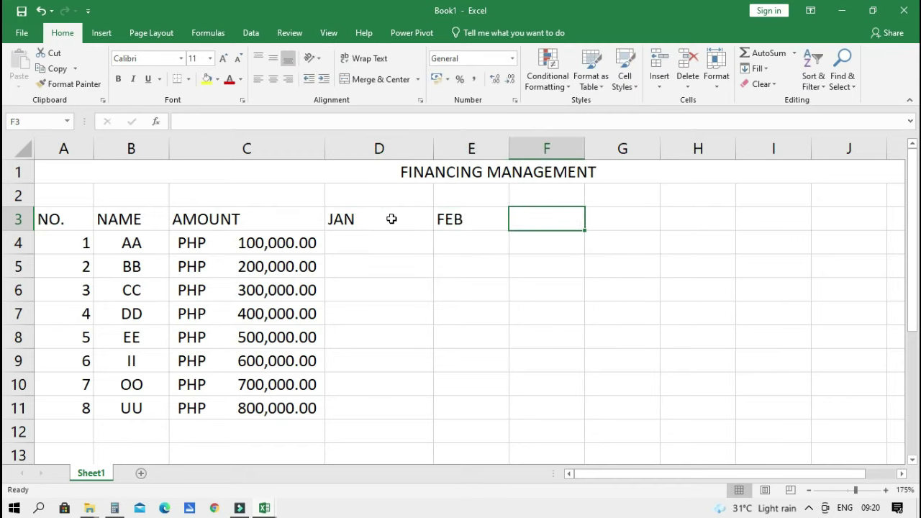
{"action": "type", "text": "MARCH"}
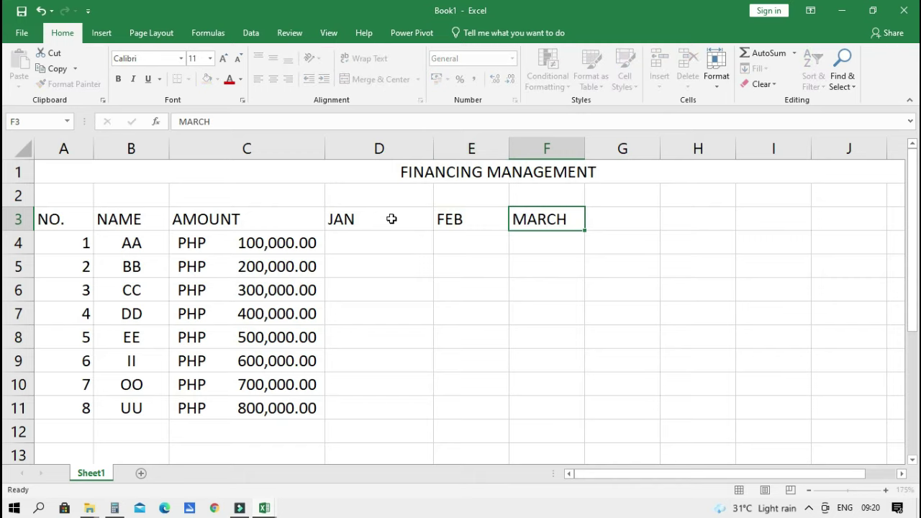
{"action": "key", "text": "Tab"}
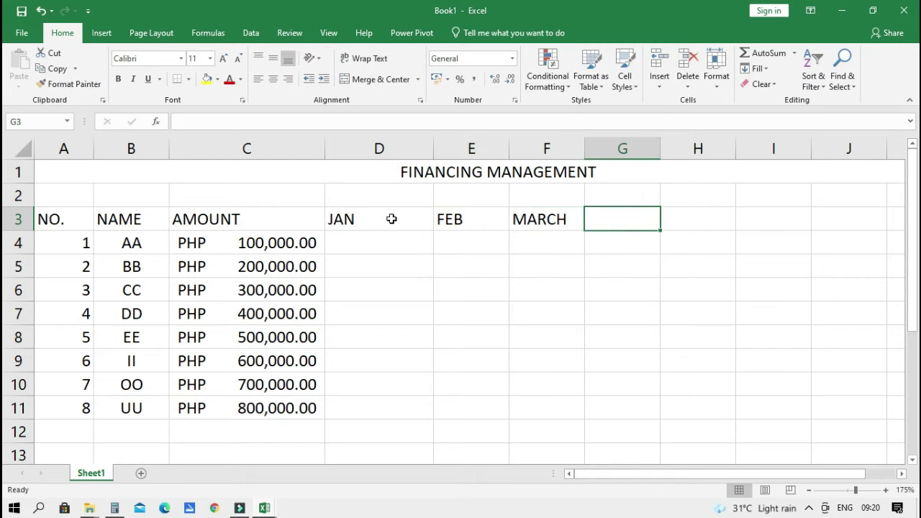
{"action": "type", "text": "APRIL"}
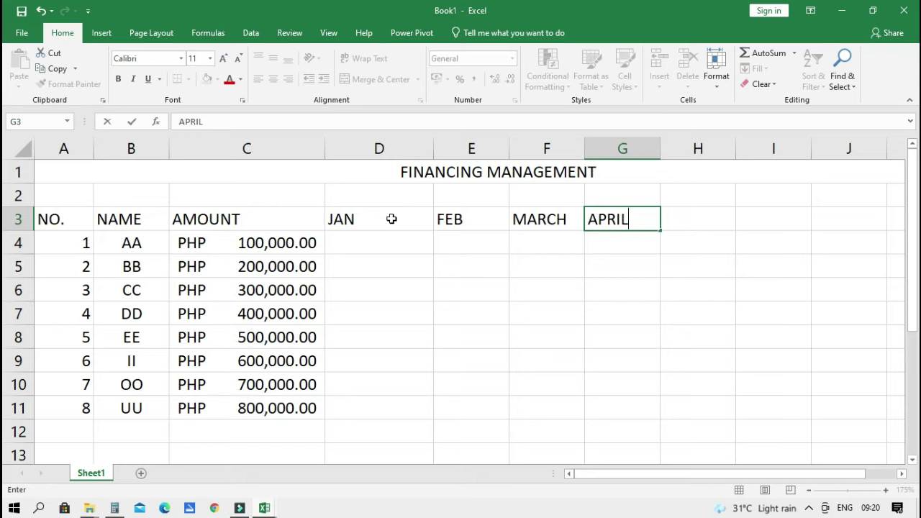
{"action": "key", "text": "Tab"}
{"action": "type", "text": "MAY JU"}
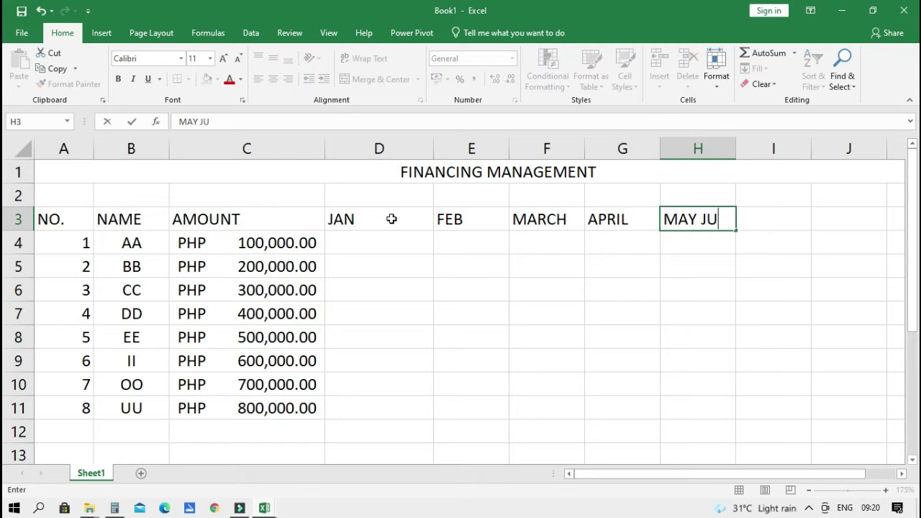
{"action": "type", "text": "NE"}
{"action": "key", "text": "Tab"}
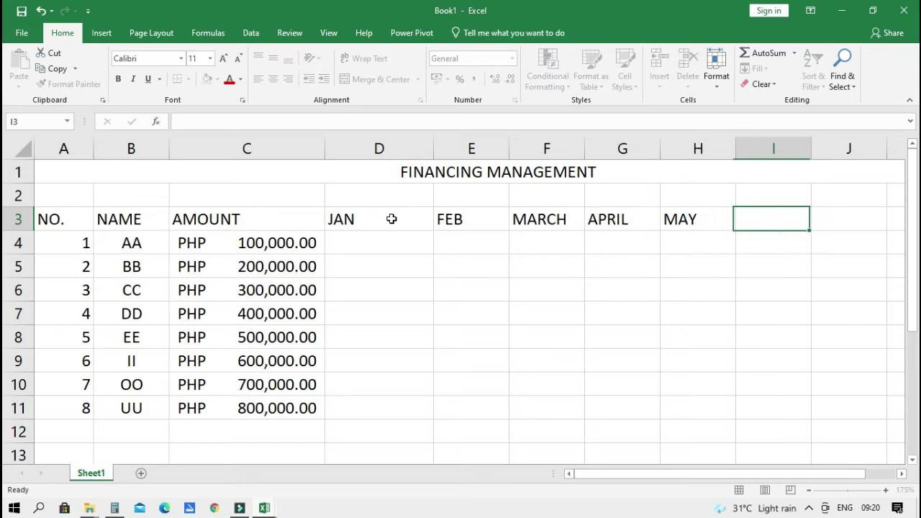
{"action": "type", "text": "JUNE"}
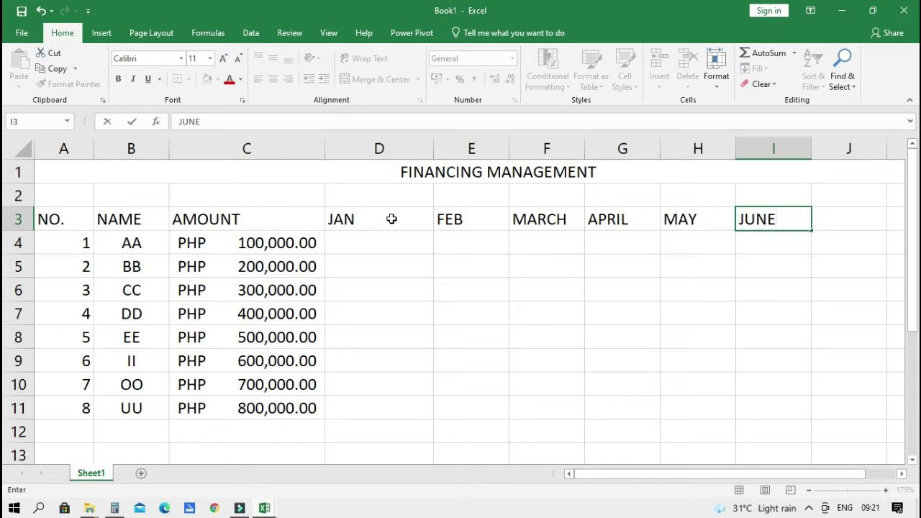
{"action": "key", "text": "Return"}
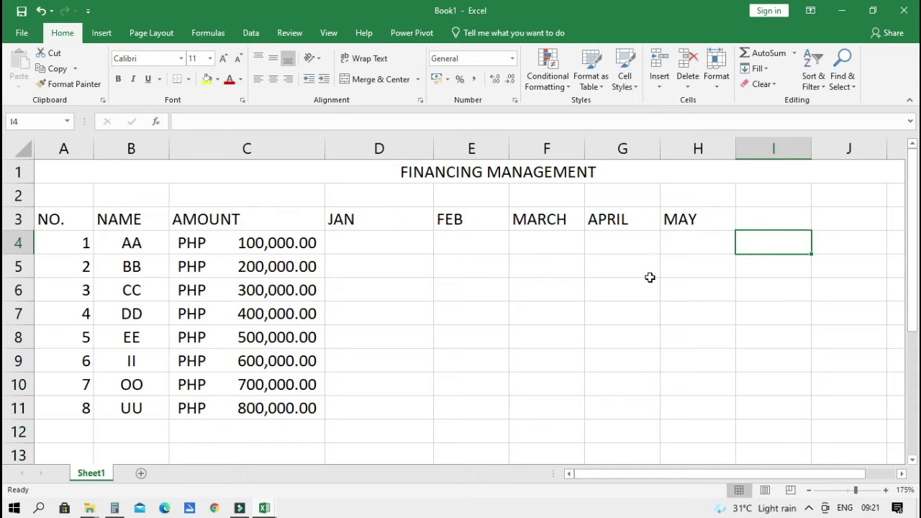
- Add the T_PAYMENT header in I3 and widen column I to fit it
{"action": "left_click", "coordinate": [741, 213]}
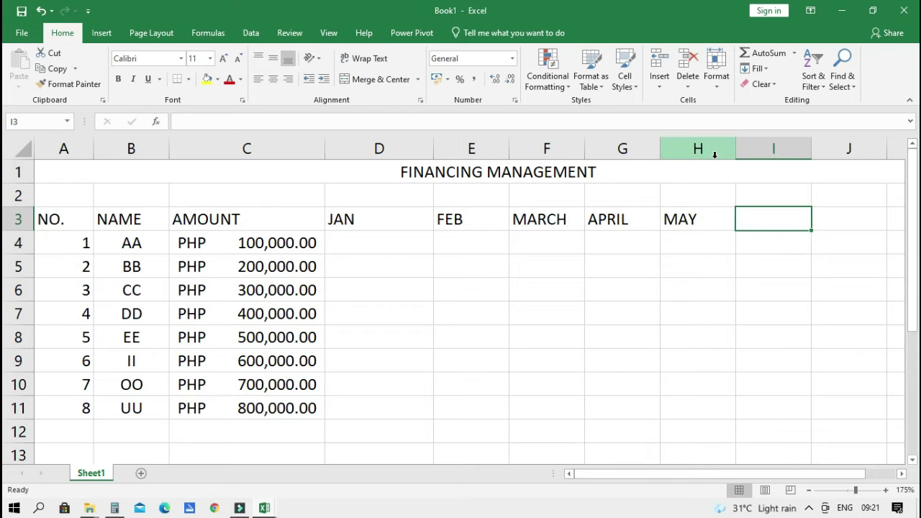
{"action": "type", "text": "TOTAL"}
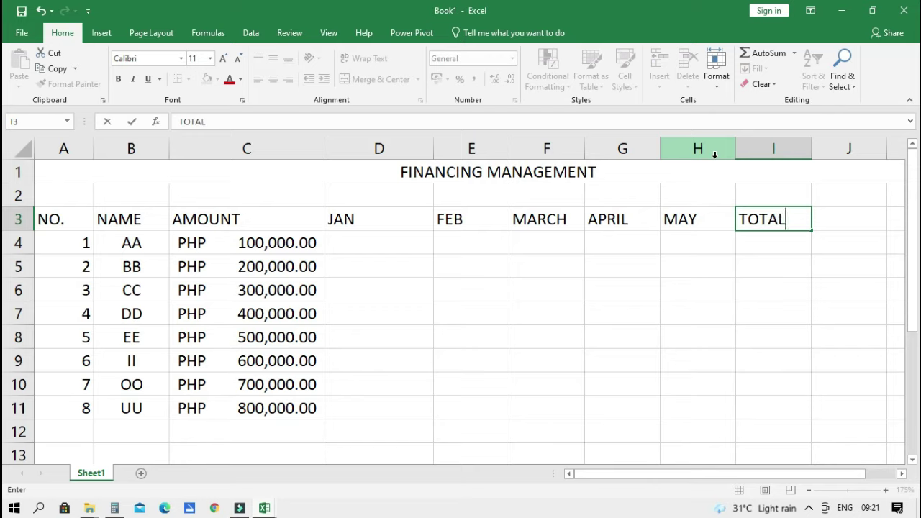
{"action": "type", "text": " PAYMENT"}
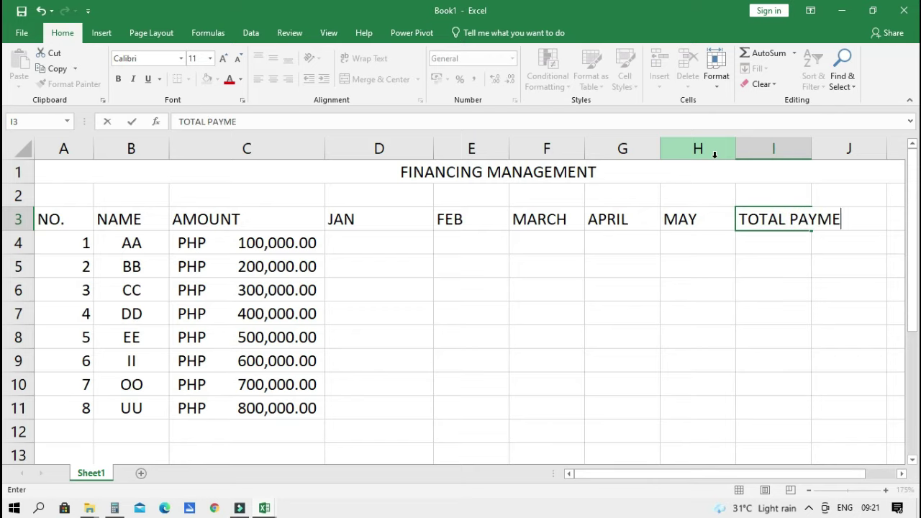
{"action": "key", "text": "BackSpace"}
{"action": "key", "text": "BackSpace"}
{"action": "key", "text": "BackSpace"}
{"action": "key", "text": "BackSpace"}
{"action": "key", "text": "BackSpace"}
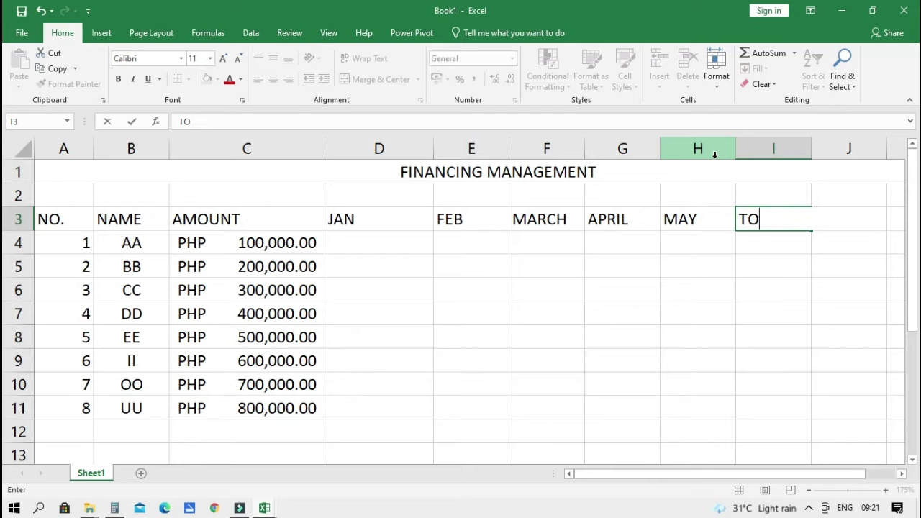
{"action": "type", "text": "_PASYME"}
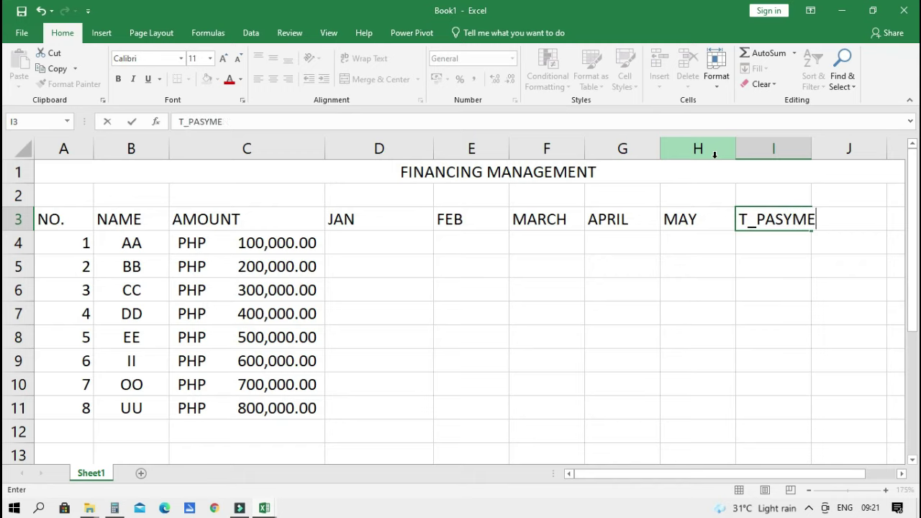
{"action": "type", "text": "N"}
{"action": "type", "text": "YM"}
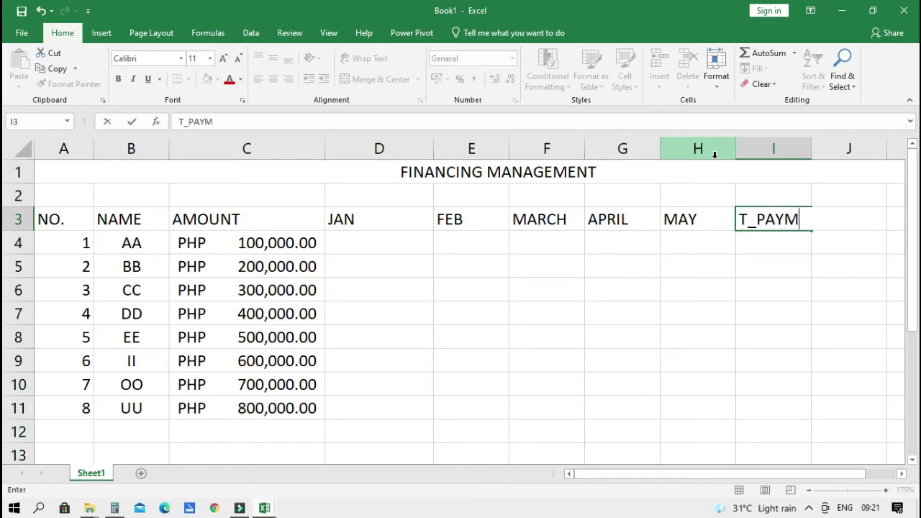
{"action": "type", "text": "ENT"}
{"action": "left_click", "coordinate": [798, 310]}
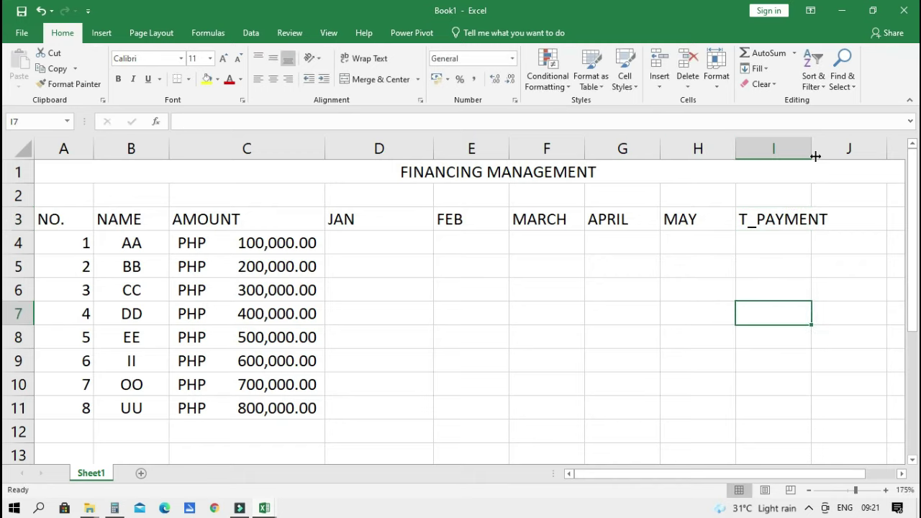
{"action": "mouse_move", "coordinate": [813, 152]}
{"action": "left_mouse_down"}
{"action": "mouse_move", "coordinate": [827, 168]}
{"action": "mouse_move", "coordinate": [834, 243]}
{"action": "left_mouse_up"}
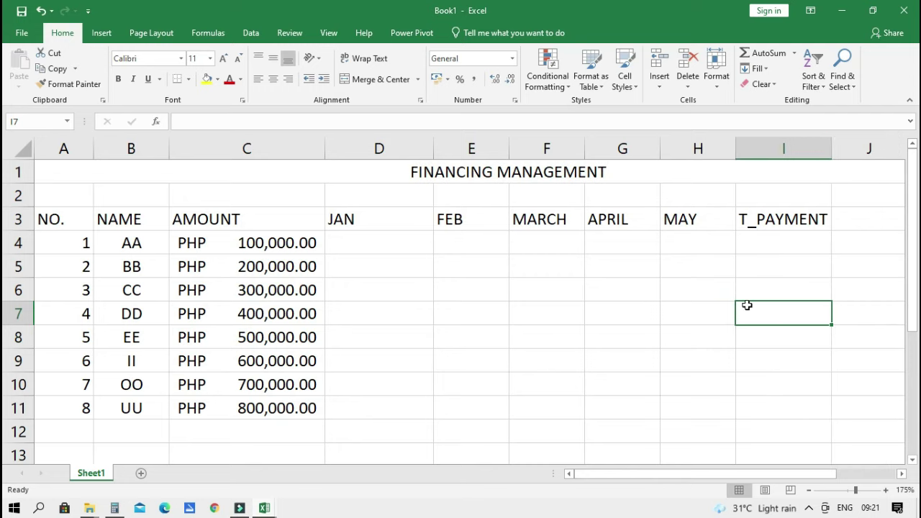
{"action": "left_click_drag", "start_coordinate": [767, 475], "coordinate": [796, 475]}
- Add the BALANCE header in J3, then select the header row A3:J3
{"action": "left_click", "coordinate": [815, 219]}
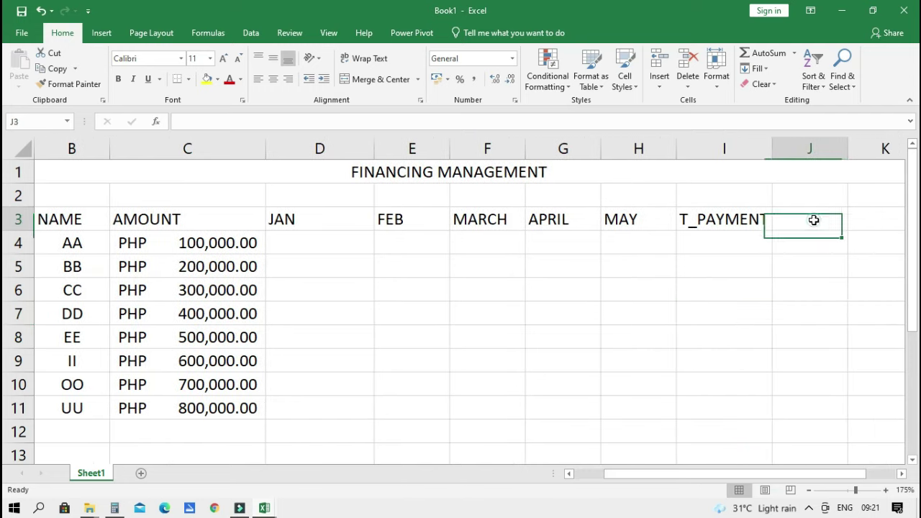
{"action": "type", "text": "BALANCE"}
{"action": "key", "text": "Return"}
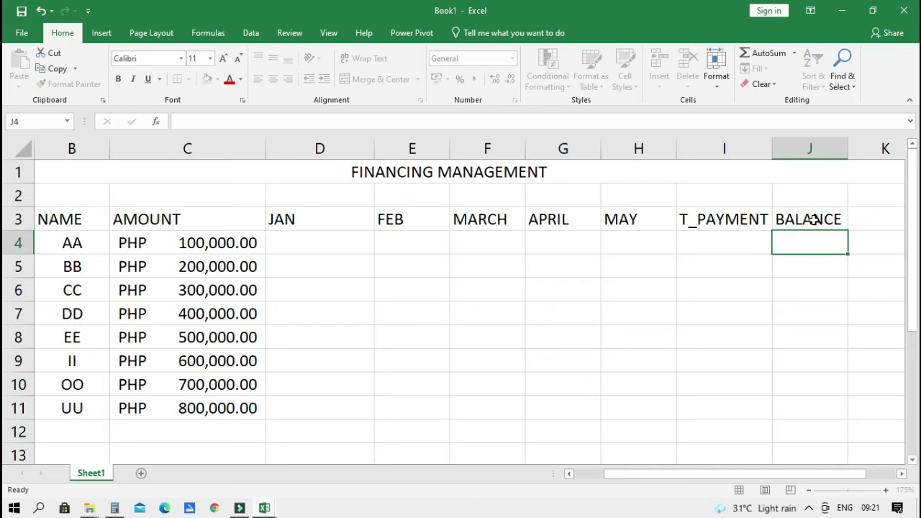
{"action": "left_click_drag", "start_coordinate": [635, 473], "coordinate": [605, 473]}
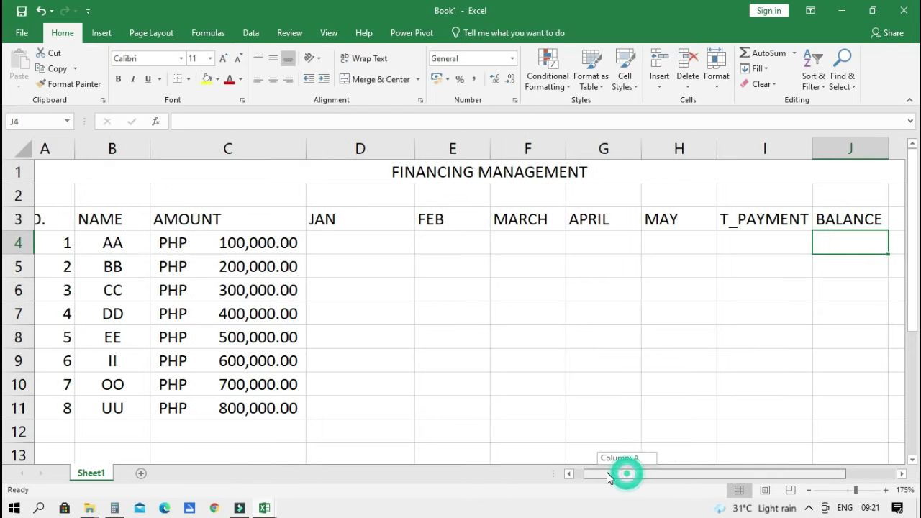
{"action": "left_click_drag", "start_coordinate": [68, 215], "coordinate": [849, 217]}
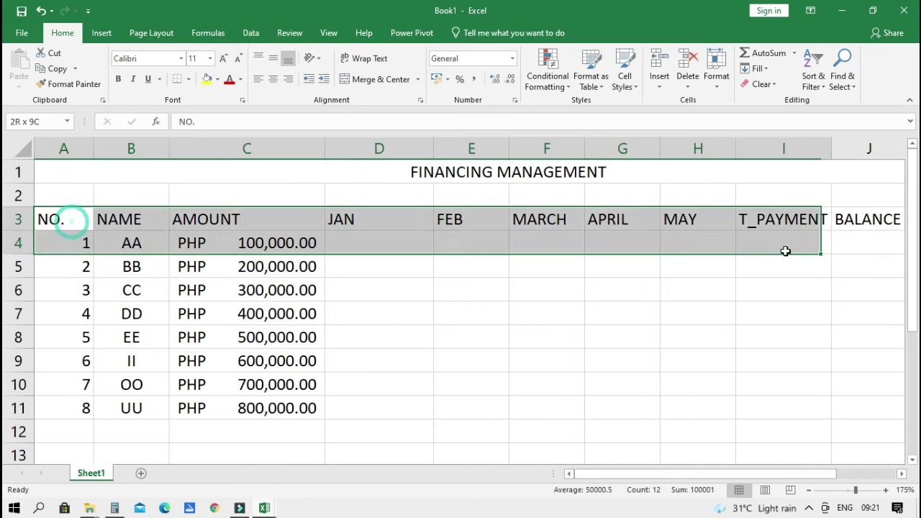
- Fill the header row A3:J3 with yellow
{"action": "left_click", "coordinate": [208, 81]}
{"action": "left_click", "coordinate": [217, 79]}
{"action": "left_click", "coordinate": [76, 215]}
- Give the NO., NAME, AMOUNT and JAN header cells thick outside borders
{"action": "left_click", "coordinate": [77, 217]}
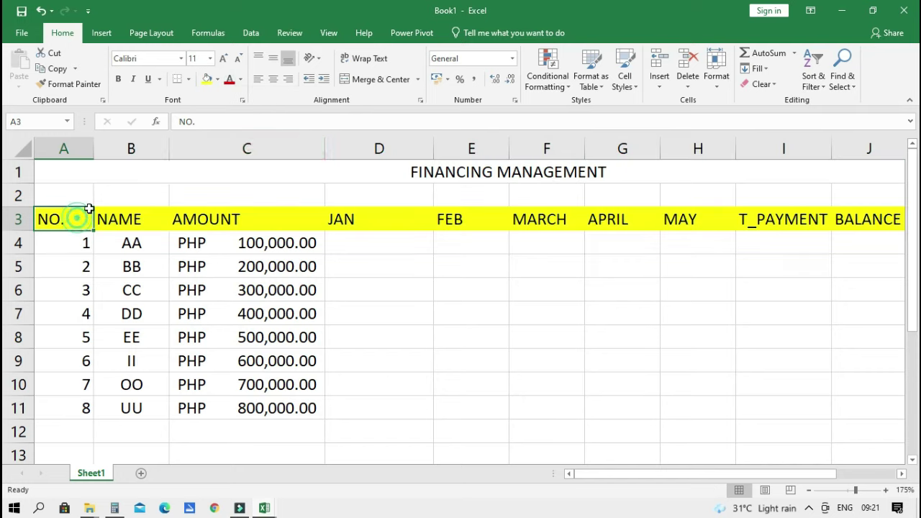
{"action": "left_click", "coordinate": [188, 79]}
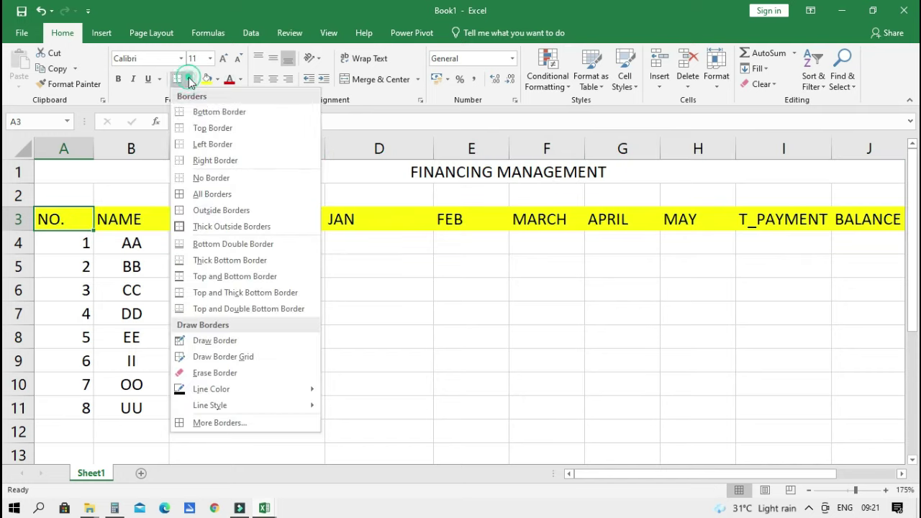
{"action": "left_click", "coordinate": [188, 227]}
{"action": "left_click", "coordinate": [128, 218]}
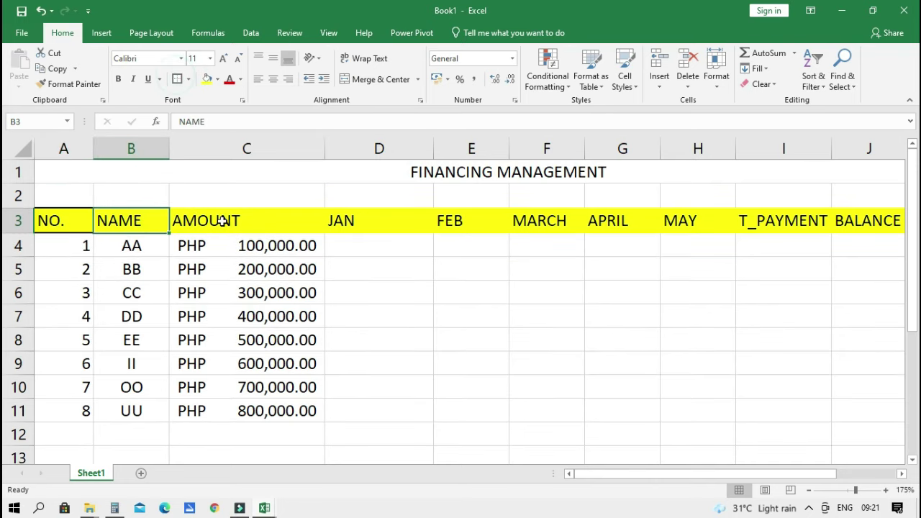
{"action": "left_click", "coordinate": [222, 221]}
{"action": "left_click", "coordinate": [179, 79]}
{"action": "left_click", "coordinate": [380, 221]}
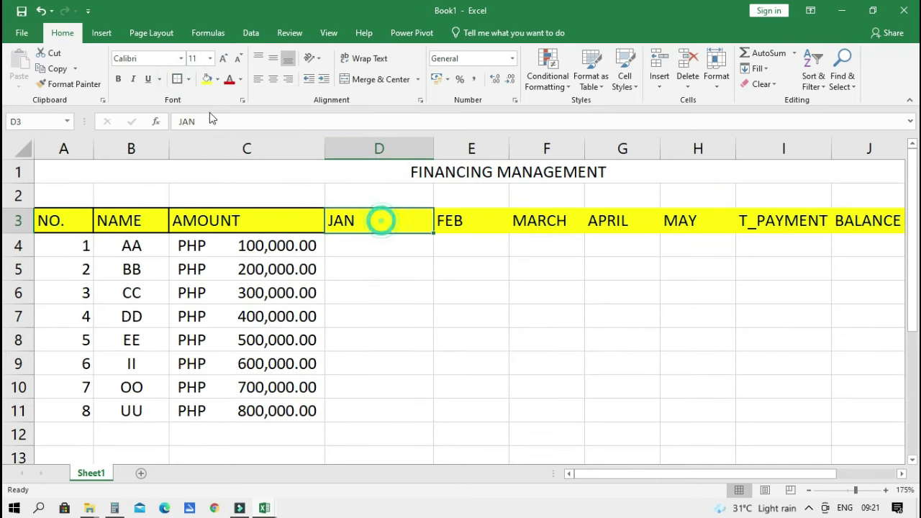
{"action": "left_click", "coordinate": [179, 79]}
- Narrow column D and give the FEB, MARCH, MAY and T_PAYMENT headers thick outside borders
{"action": "left_click", "coordinate": [485, 223]}
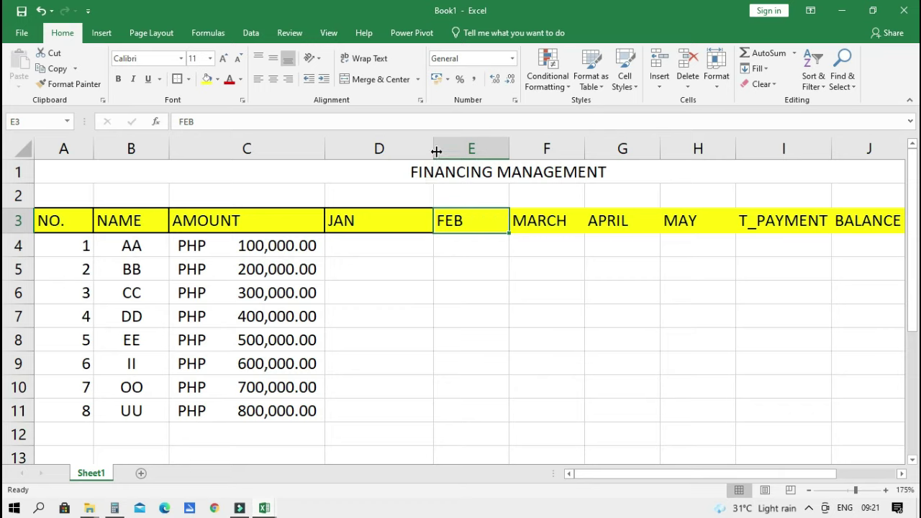
{"action": "mouse_move", "coordinate": [436, 151]}
{"action": "left_mouse_down"}
{"action": "mouse_move", "coordinate": [395, 151]}
{"action": "mouse_move", "coordinate": [403, 146]}
{"action": "left_mouse_up"}
{"action": "left_click_drag", "start_coordinate": [823, 223], "coordinate": [338, 226]}
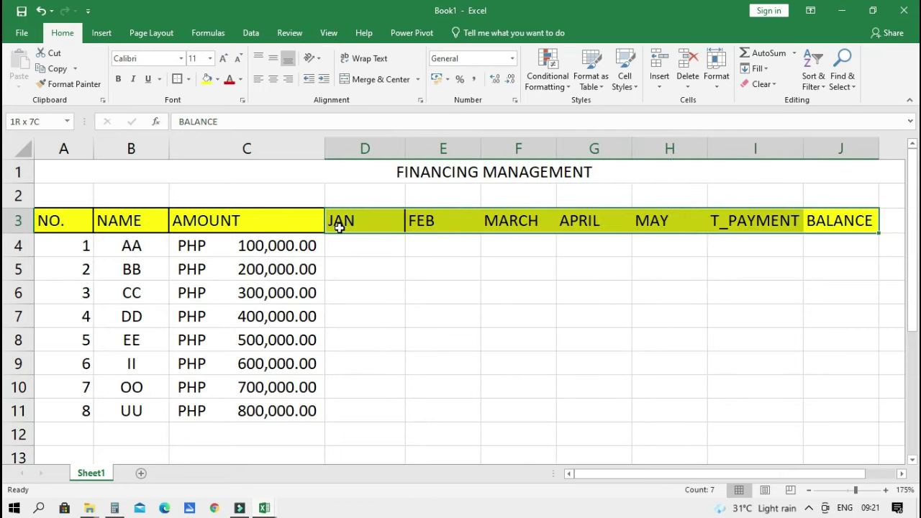
{"action": "left_click", "coordinate": [436, 217]}
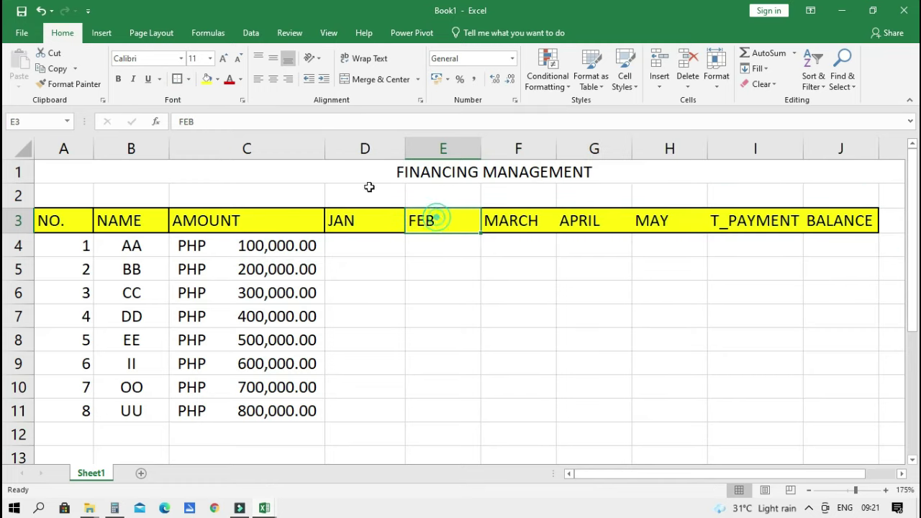
{"action": "left_click", "coordinate": [516, 219]}
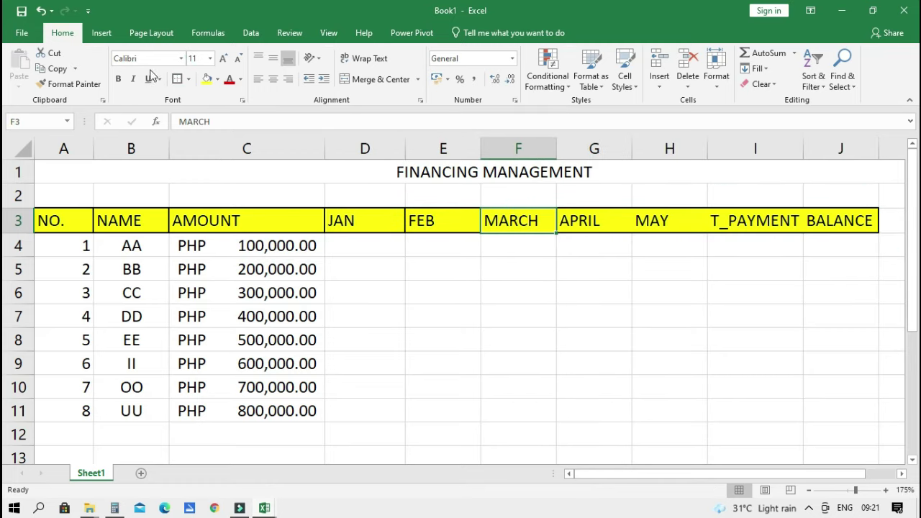
{"action": "left_click", "coordinate": [620, 217]}
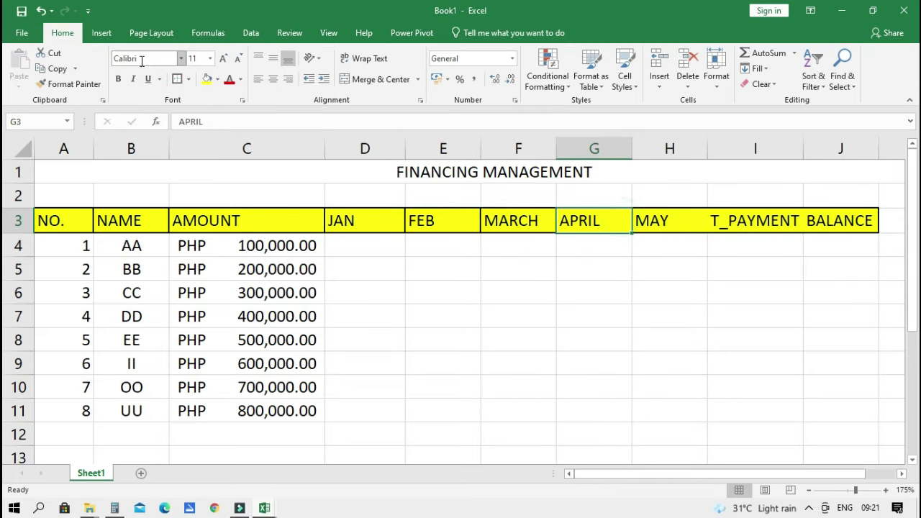
{"action": "left_click", "coordinate": [679, 214]}
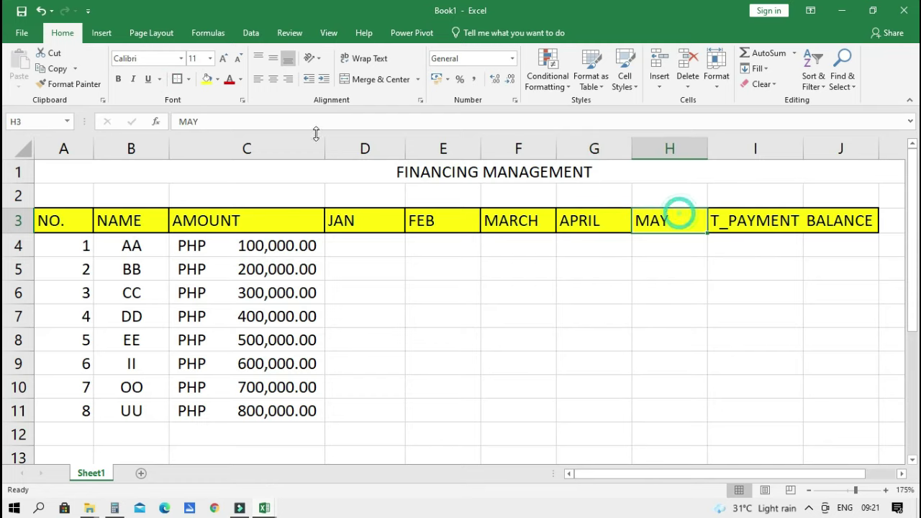
{"action": "left_click", "coordinate": [177, 78]}
{"action": "left_click", "coordinate": [747, 204]}
{"action": "left_click", "coordinate": [749, 216]}
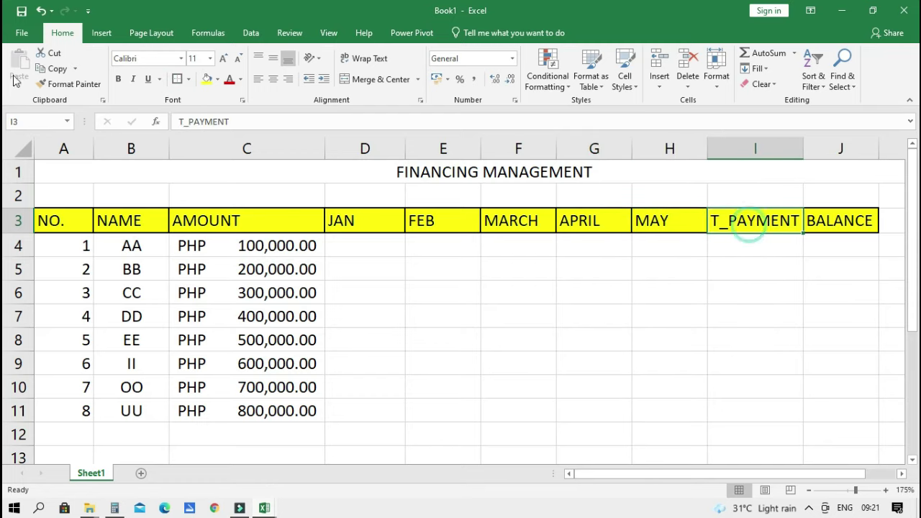
{"action": "left_click", "coordinate": [181, 78]}
{"action": "left_click", "coordinate": [767, 387]}
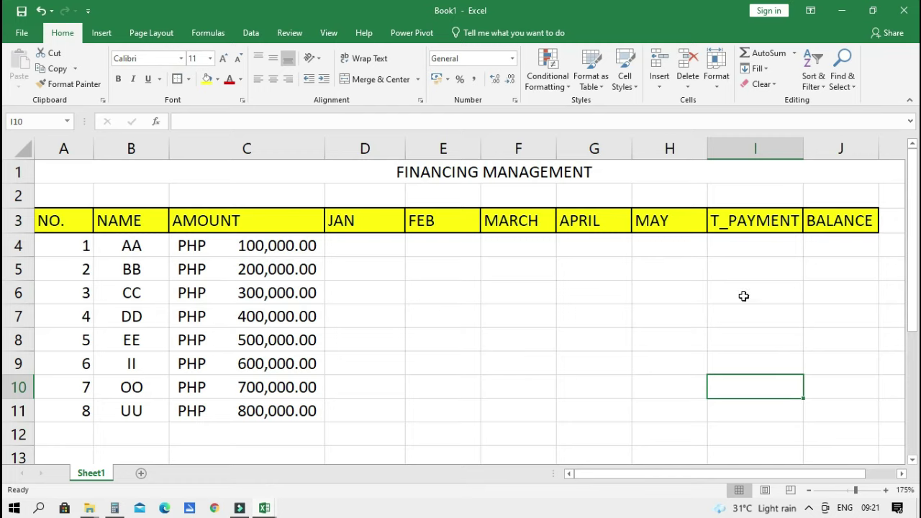
- Enter borrower names ALI, BOKYO, CATH, DEN and ERA in B4:B8
{"action": "left_click", "coordinate": [132, 248]}
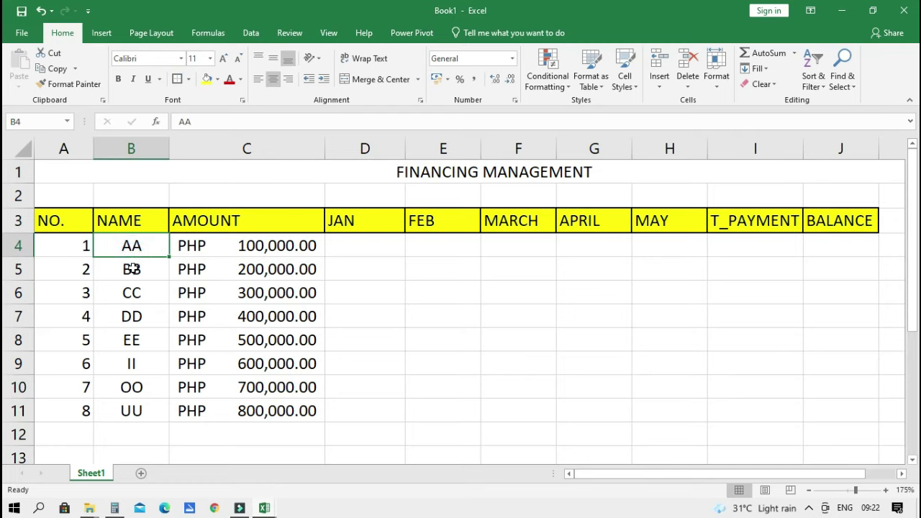
{"action": "type", "text": "ALI"}
{"action": "key", "text": "Return"}
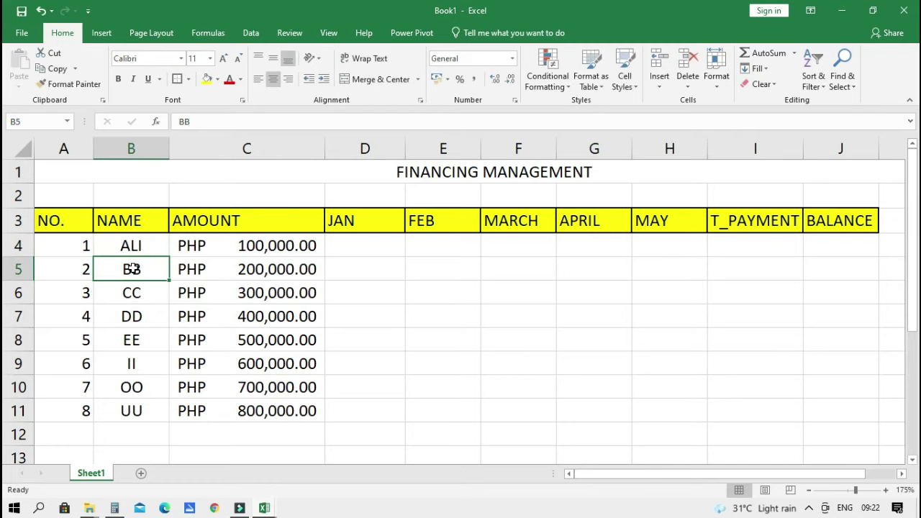
{"action": "type", "text": "BOKYO"}
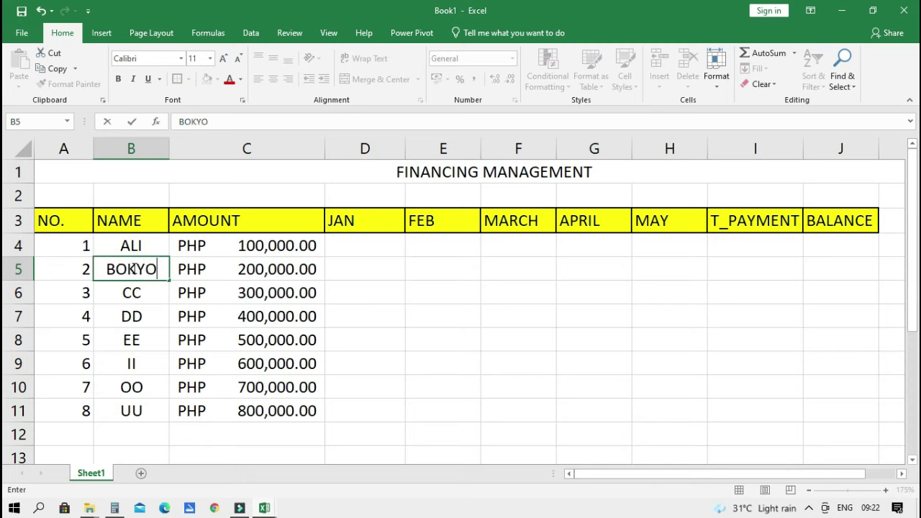
{"action": "key", "text": "Return"}
{"action": "type", "text": "CATH"}
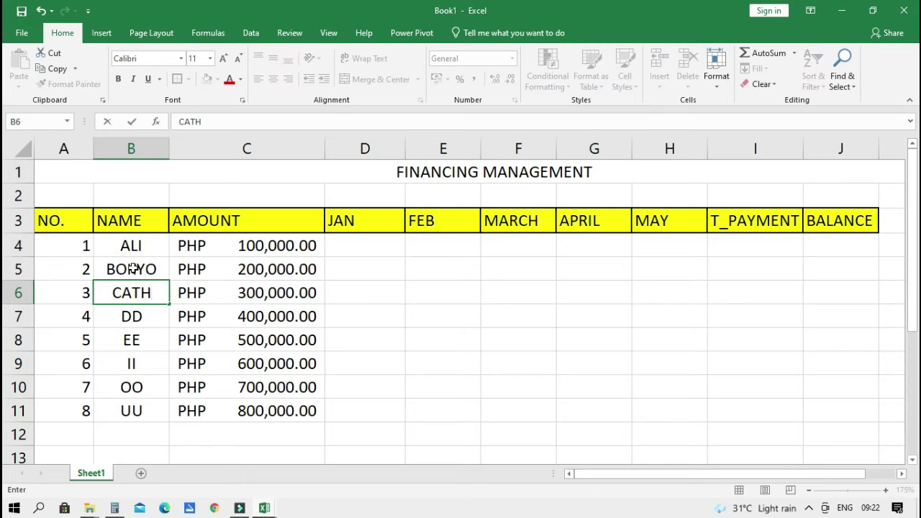
{"action": "key", "text": "Return"}
{"action": "type", "text": "DEN"}
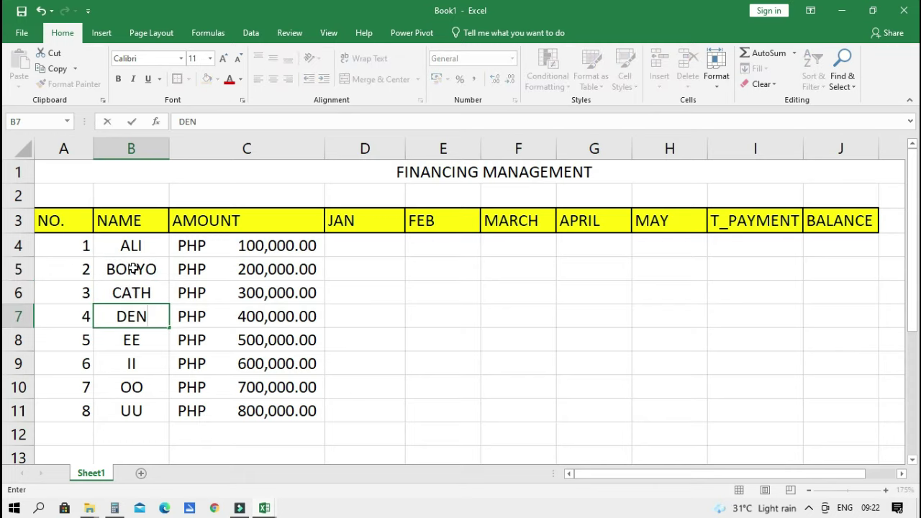
{"action": "key", "text": "Return"}
{"action": "type", "text": "ERA"}
{"action": "key", "text": "Return"}
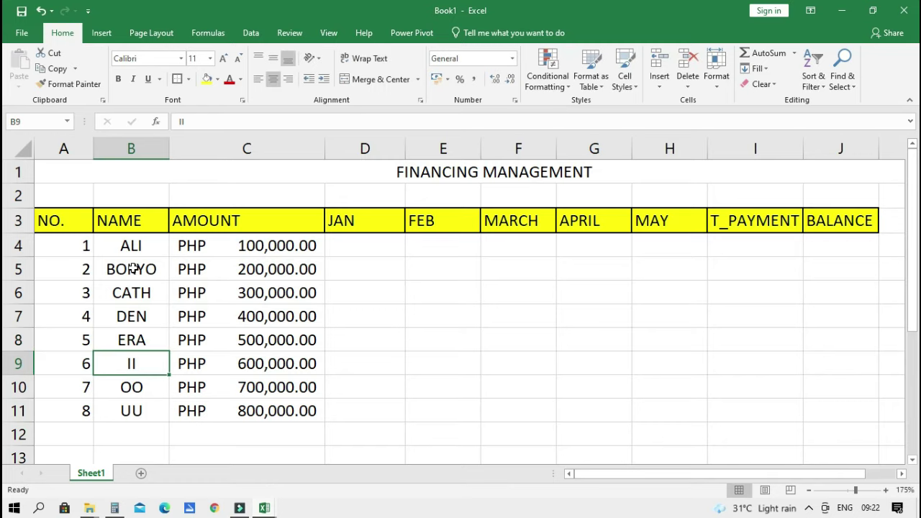
- Enter JAY, JB and ROB as borrowers 6, 7 and 8 in B9:B11
{"action": "type", "text": "JA"}
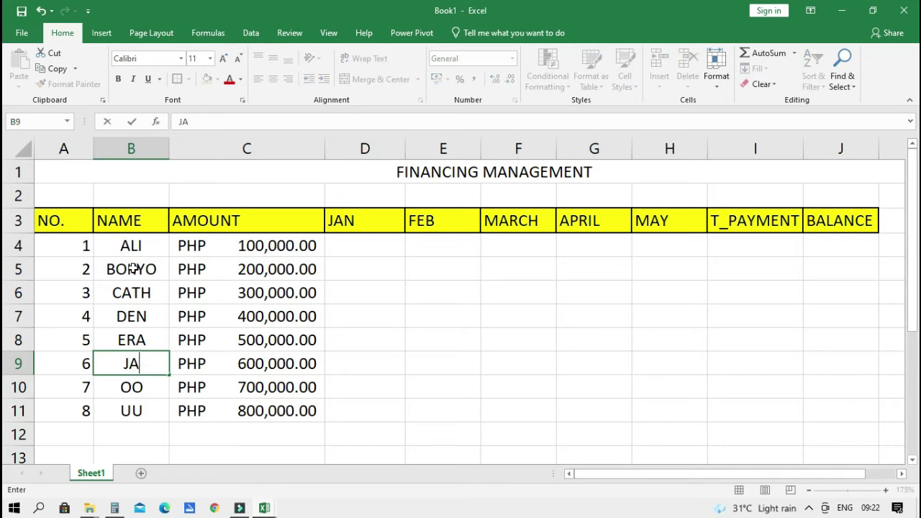
{"action": "type", "text": "Y"}
{"action": "key", "text": "Return"}
{"action": "type", "text": "JB"}
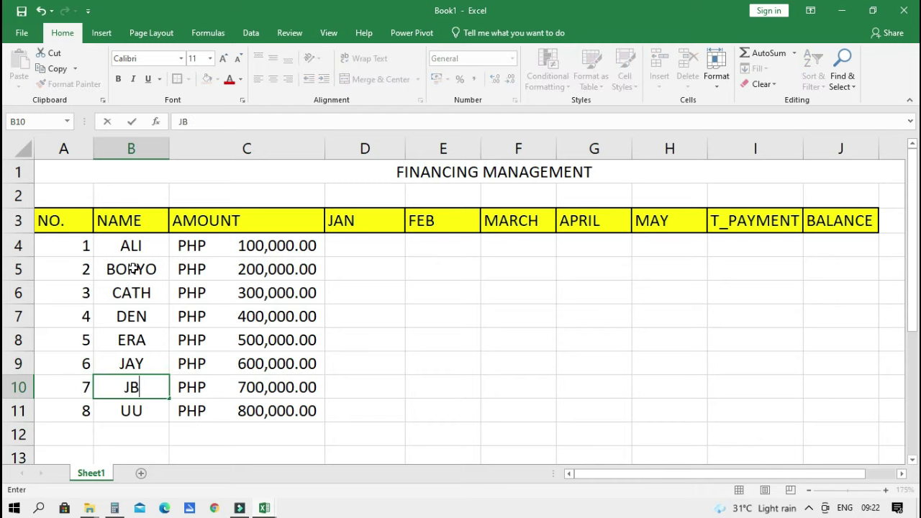
{"action": "key", "text": "Return"}
{"action": "type", "text": "ROB"}
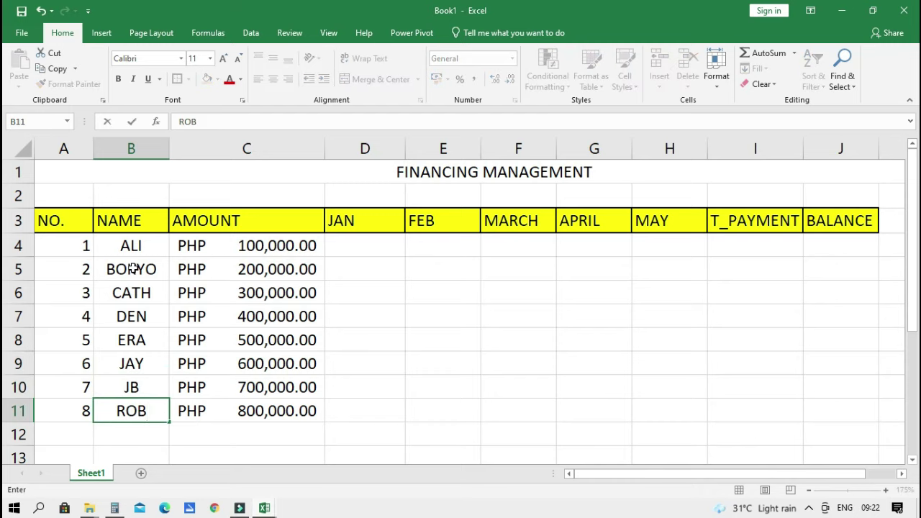
{"action": "key", "text": "Return"}
{"action": "key", "text": "Up"}
{"action": "left_click", "coordinate": [478, 382]}
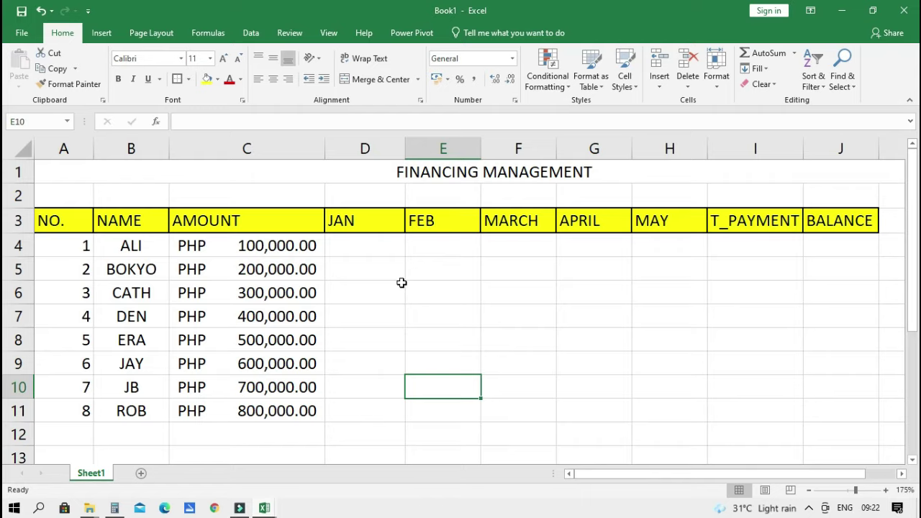
- Outline the AMOUNT cells C4:C11 with a border
{"action": "key", "text": "Up"}
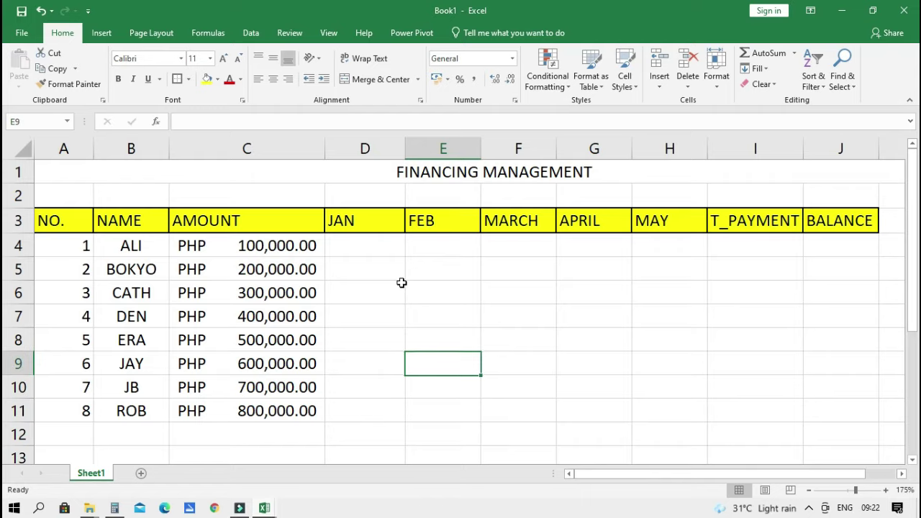
{"action": "mouse_move", "coordinate": [319, 257]}
{"action": "left_mouse_down"}
{"action": "mouse_move", "coordinate": [182, 326]}
{"action": "mouse_move", "coordinate": [237, 410]}
{"action": "left_mouse_up"}
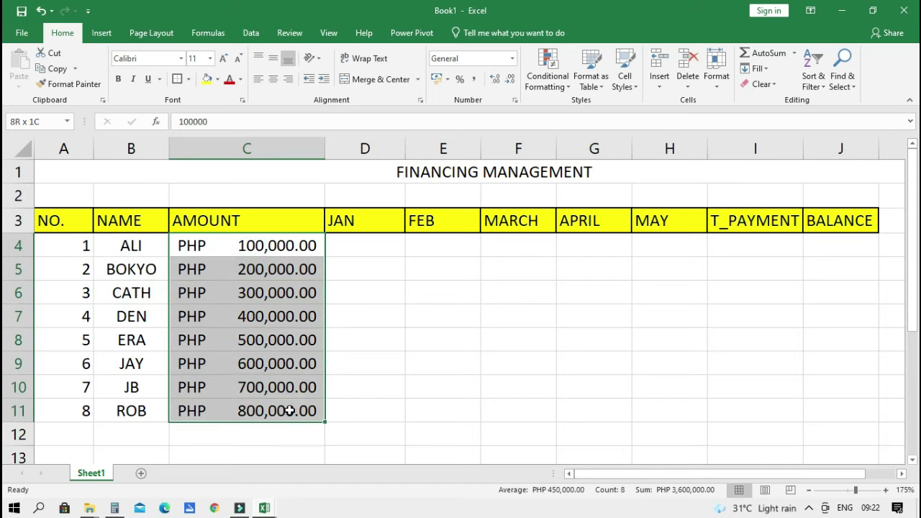
{"action": "left_click", "coordinate": [238, 382]}
{"action": "left_click_drag", "start_coordinate": [218, 245], "coordinate": [220, 411]}
{"action": "left_click", "coordinate": [177, 79]}
- Border the NAME and NO. cells in rows 4–11 and center the row numbers
{"action": "left_click", "coordinate": [135, 246]}
{"action": "left_click_drag", "start_coordinate": [132, 315], "coordinate": [129, 410]}
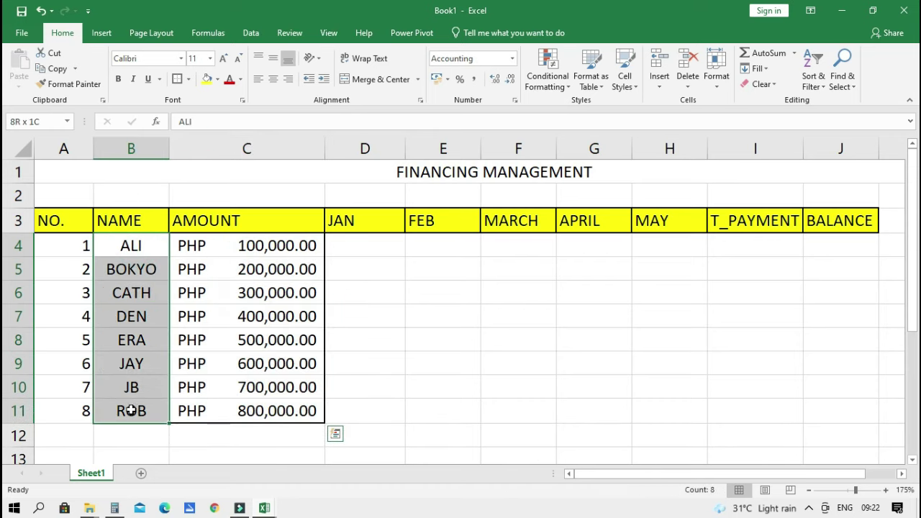
{"action": "left_click_drag", "start_coordinate": [70, 247], "coordinate": [59, 405]}
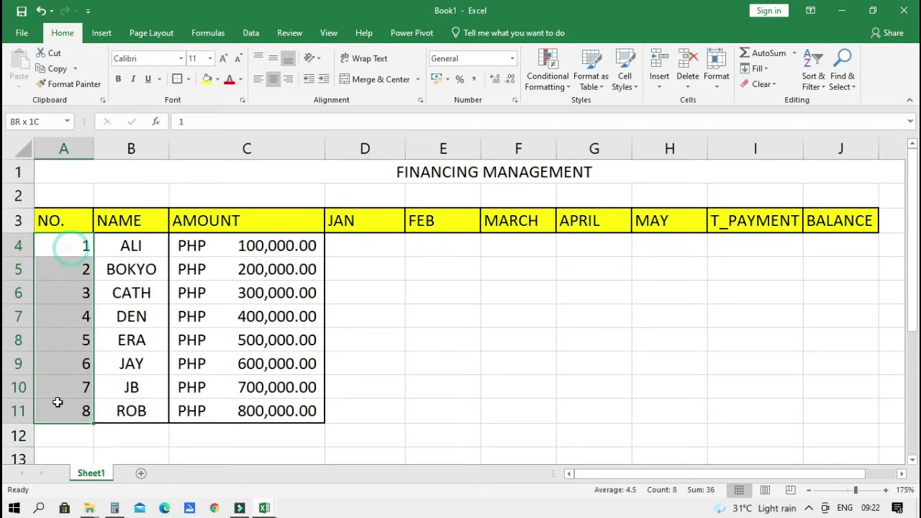
{"action": "left_click", "coordinate": [177, 79]}
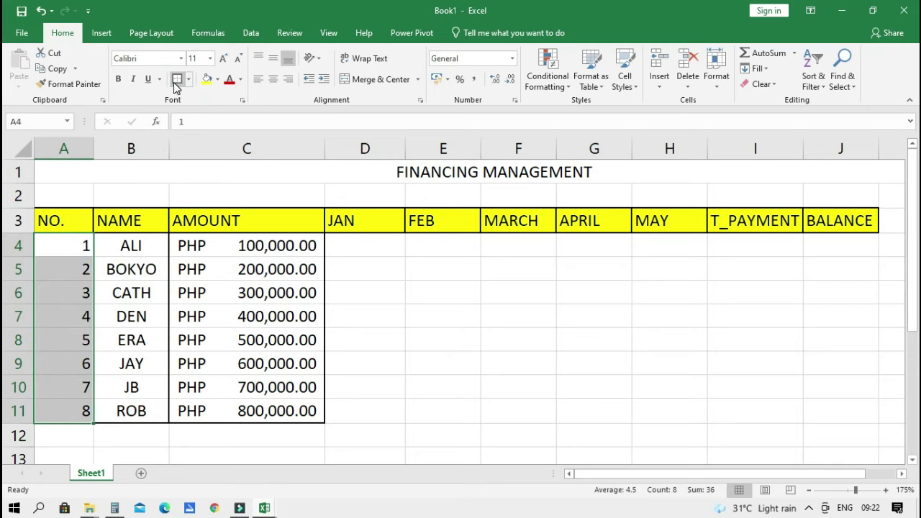
{"action": "left_click", "coordinate": [273, 79]}
{"action": "left_click", "coordinate": [358, 322]}
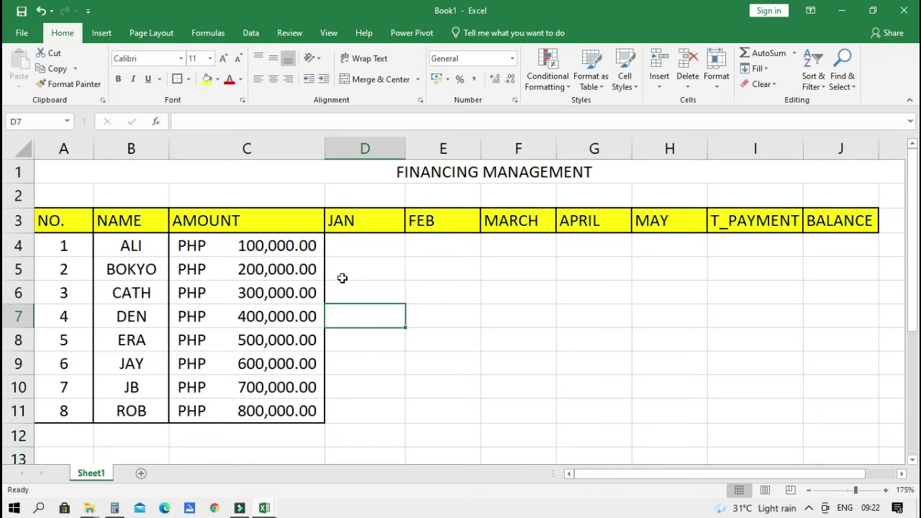
- Outline the JAN–BALANCE payment block D4:J11 and the JAN column
{"action": "left_click_drag", "start_coordinate": [293, 246], "coordinate": [144, 405]}
{"action": "left_click", "coordinate": [432, 409]}
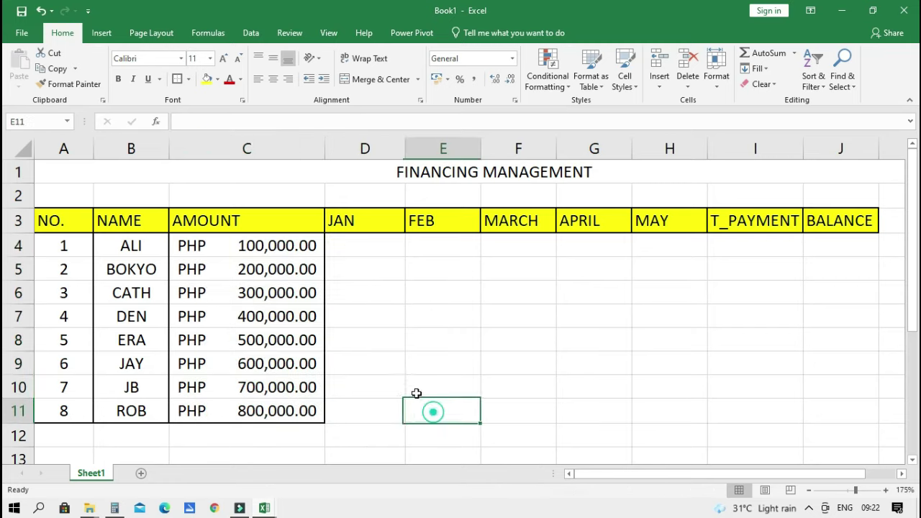
{"action": "mouse_move", "coordinate": [378, 242]}
{"action": "left_mouse_down"}
{"action": "mouse_move", "coordinate": [764, 408]}
{"action": "mouse_move", "coordinate": [856, 416]}
{"action": "left_mouse_up"}
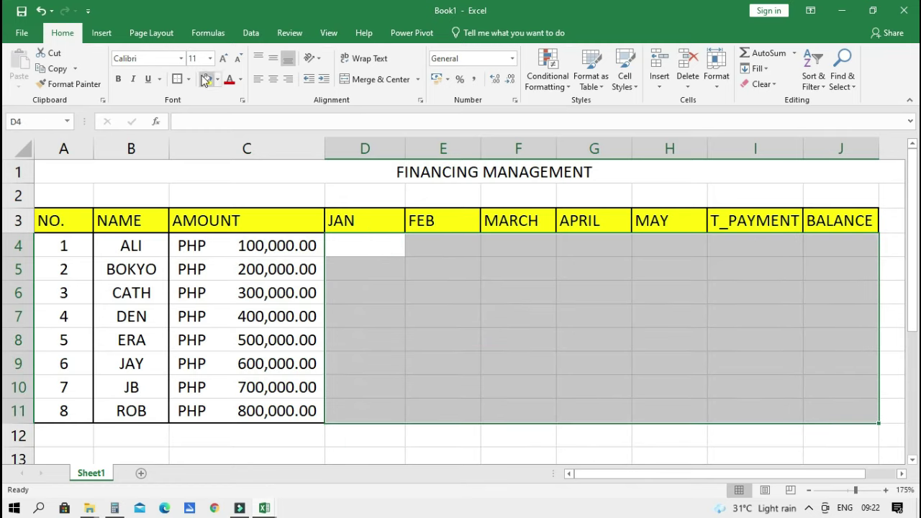
{"action": "mouse_move", "coordinate": [349, 249]}
{"action": "left_mouse_down"}
{"action": "mouse_move", "coordinate": [367, 427]}
{"action": "mouse_move", "coordinate": [363, 411]}
{"action": "left_mouse_up"}
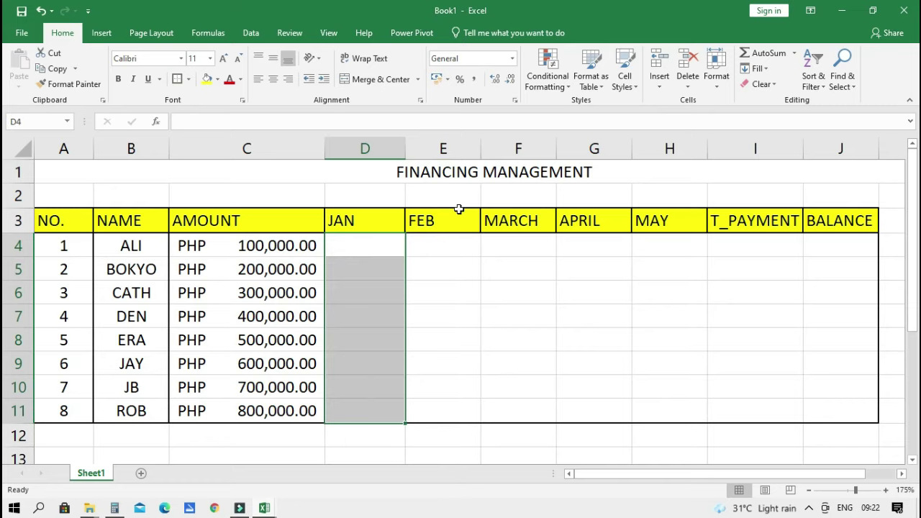
- Give the FEB, MARCH, APRIL, MAY and T_PAYMENT columns their own outline borders
{"action": "left_click_drag", "start_coordinate": [458, 210], "coordinate": [446, 410]}
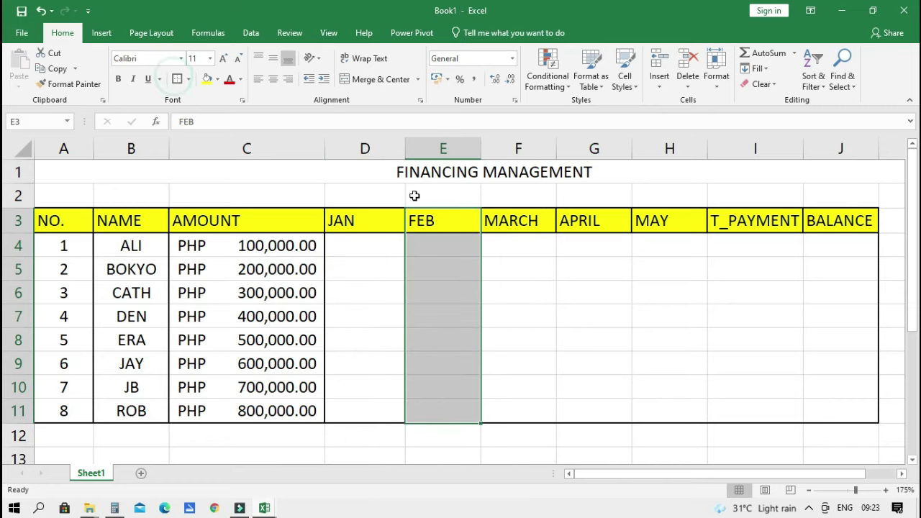
{"action": "left_click_drag", "start_coordinate": [506, 210], "coordinate": [543, 410]}
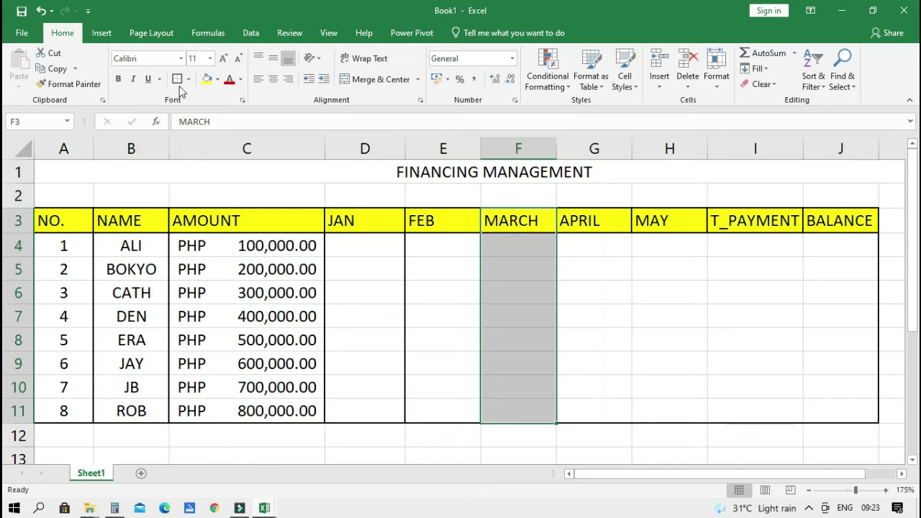
{"action": "left_click_drag", "start_coordinate": [595, 220], "coordinate": [580, 418]}
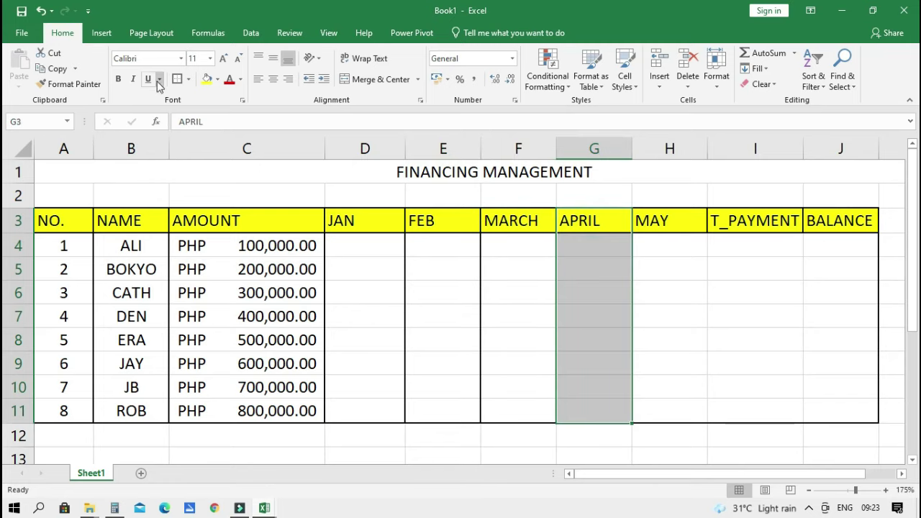
{"action": "left_click_drag", "start_coordinate": [687, 223], "coordinate": [679, 406]}
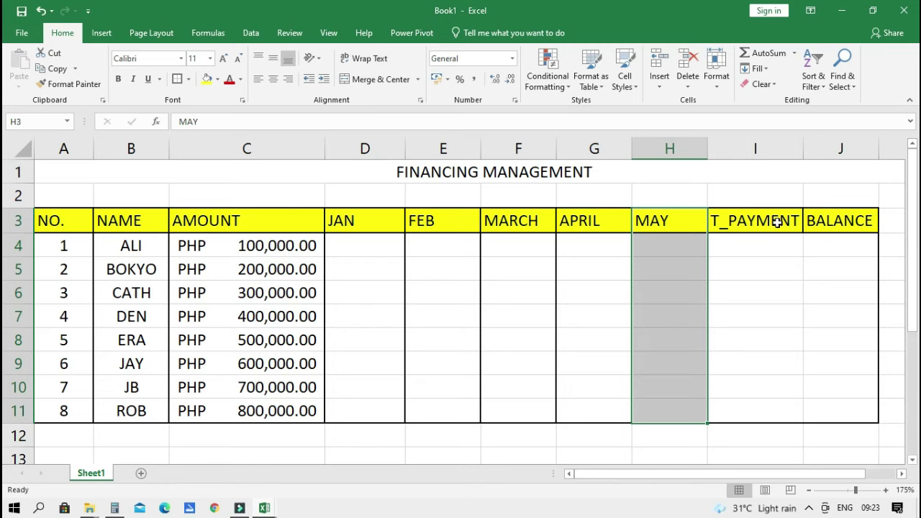
{"action": "left_click_drag", "start_coordinate": [777, 222], "coordinate": [758, 398]}
{"action": "left_click", "coordinate": [177, 78]}
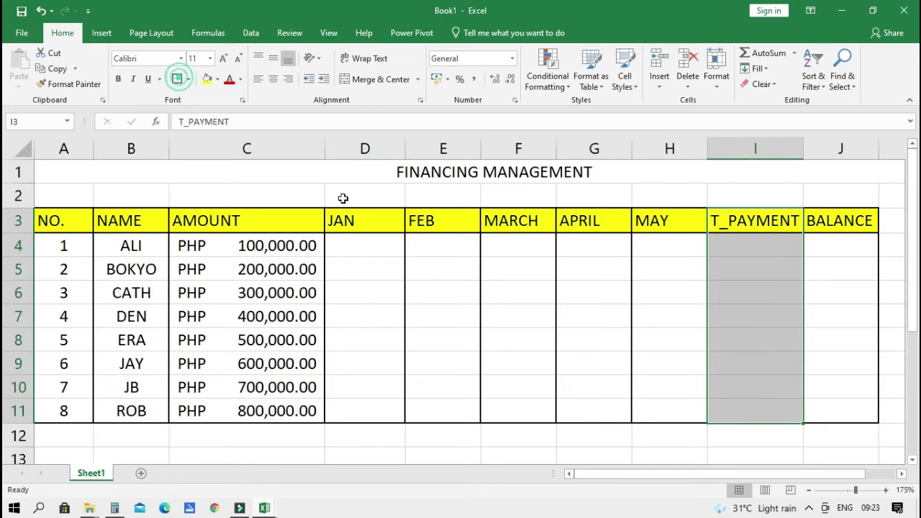
{"action": "left_click", "coordinate": [644, 311]}
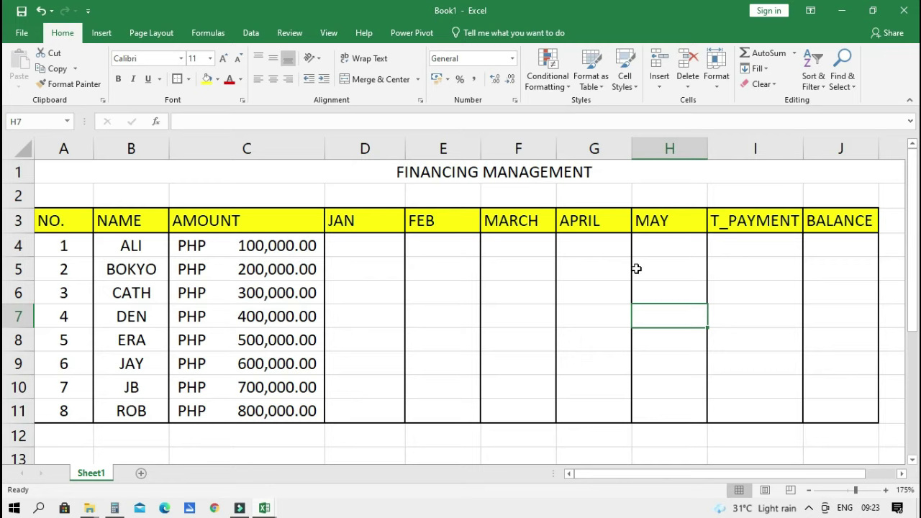
{"action": "left_click", "coordinate": [711, 250]}
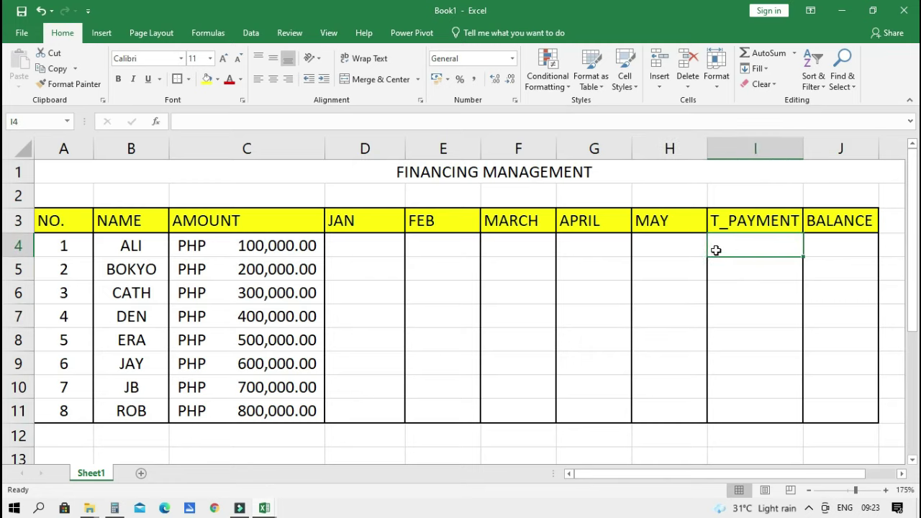
{"action": "left_click", "coordinate": [372, 246]}
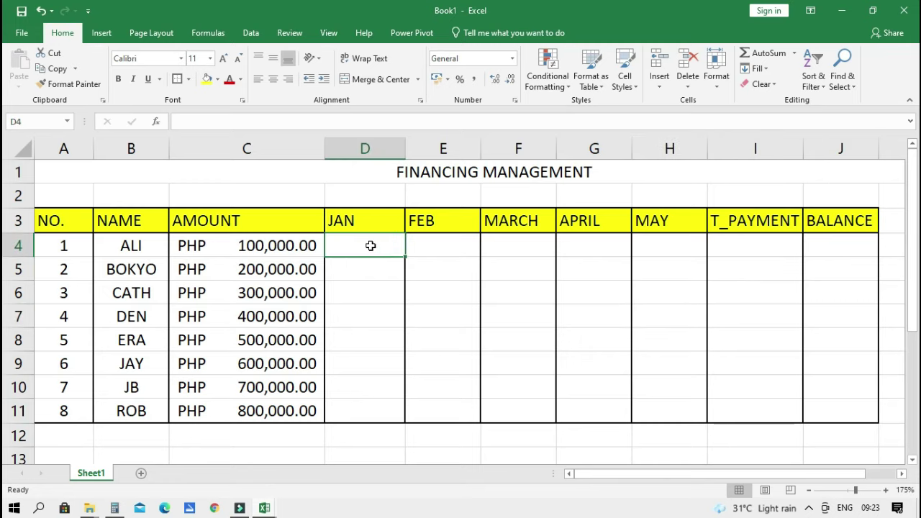
- Fill ALI's row 4 cells from JAN through T_PAYMENT with SUM formulas
{"action": "key", "text": "Right"}
{"action": "key", "text": "Right"}
{"action": "key", "text": "Right"}
{"action": "key", "text": "Left"}
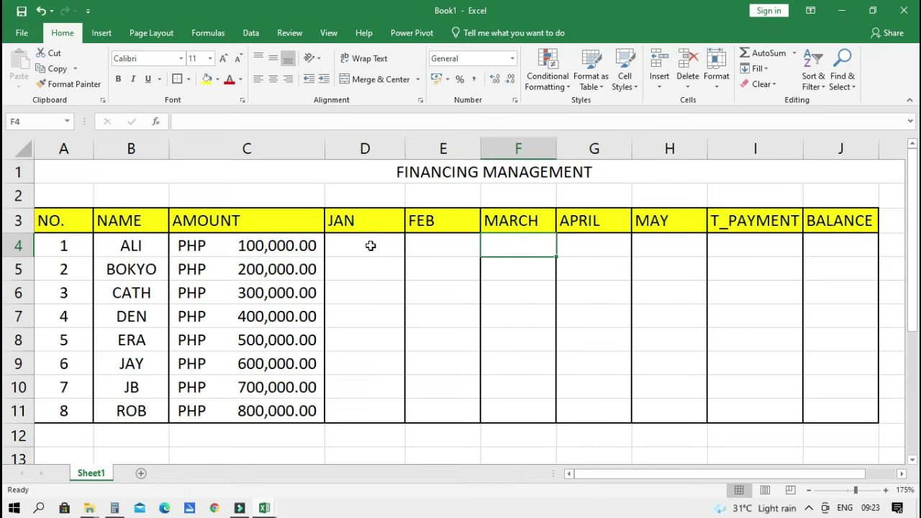
{"action": "key", "text": "Right"}
{"action": "key", "text": "Right"}
{"action": "left_click_drag", "start_coordinate": [364, 245], "coordinate": [644, 249]}
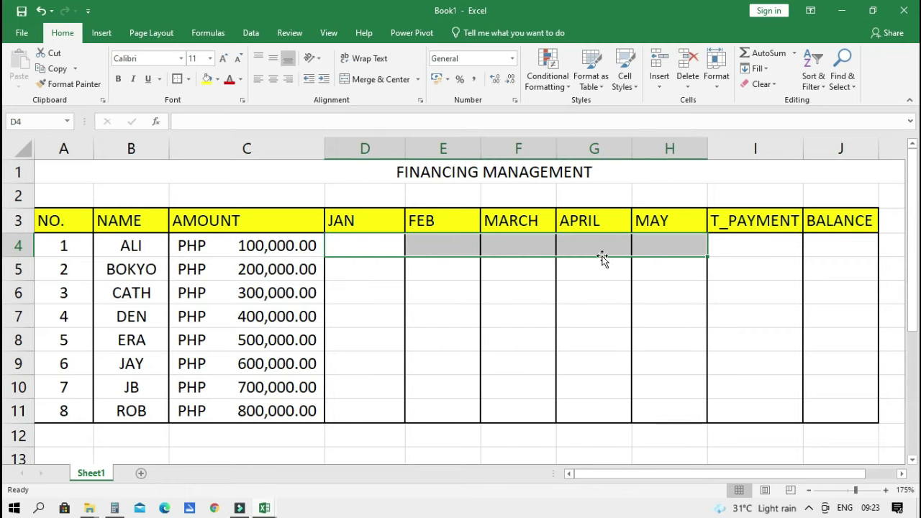
{"action": "left_click", "coordinate": [763, 250]}
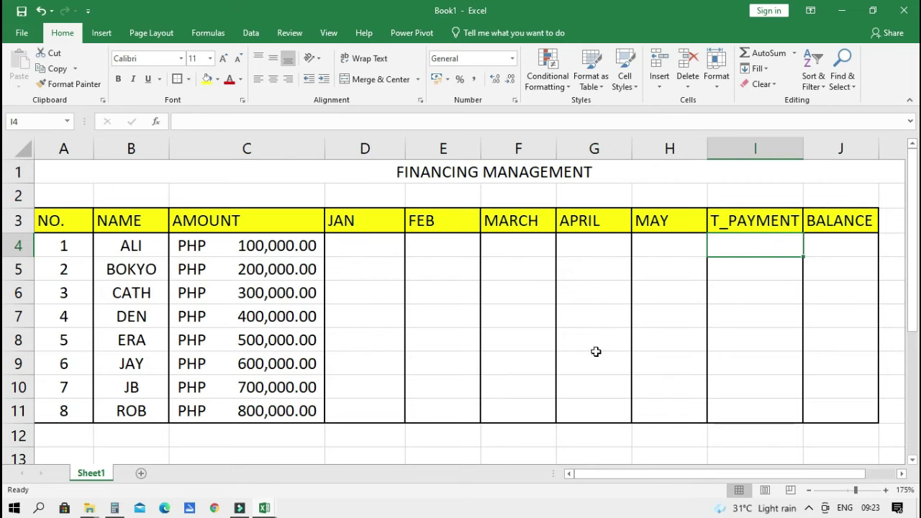
{"action": "left_click_drag", "start_coordinate": [596, 320], "coordinate": [597, 341]}
{"action": "left_click", "coordinate": [376, 244]}
{"action": "left_click_drag", "start_coordinate": [436, 320], "coordinate": [436, 346]}
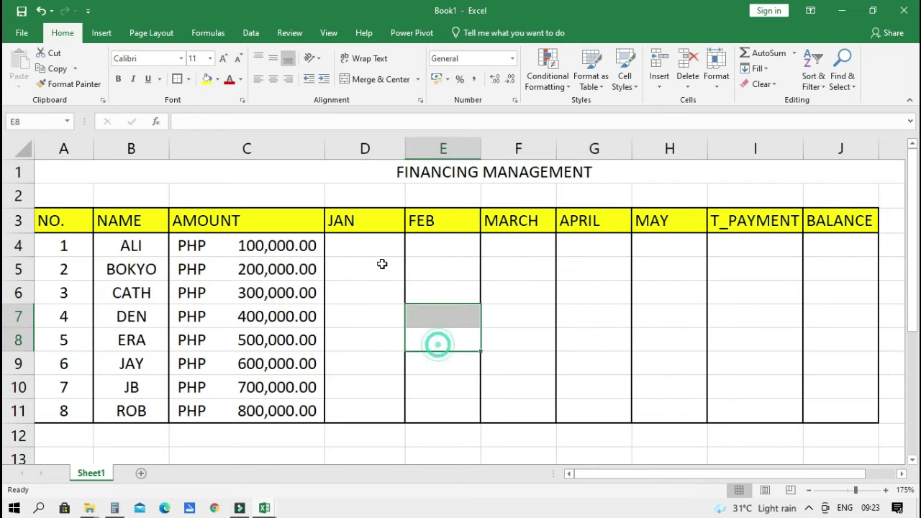
{"action": "mouse_move", "coordinate": [377, 244]}
{"action": "left_mouse_down"}
{"action": "mouse_move", "coordinate": [764, 241]}
{"action": "mouse_move", "coordinate": [668, 238]}
{"action": "left_mouse_up"}
{"action": "left_click", "coordinate": [652, 227]}
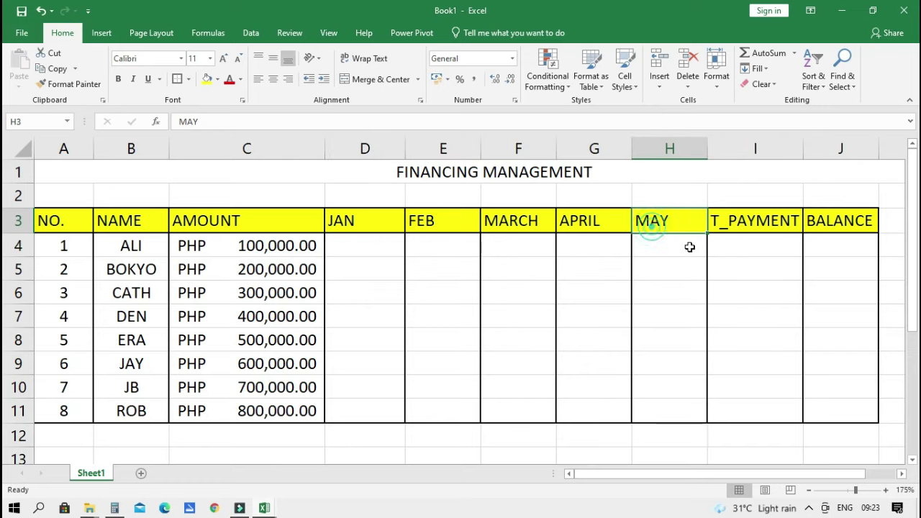
{"action": "left_click_drag", "start_coordinate": [391, 238], "coordinate": [712, 247]}
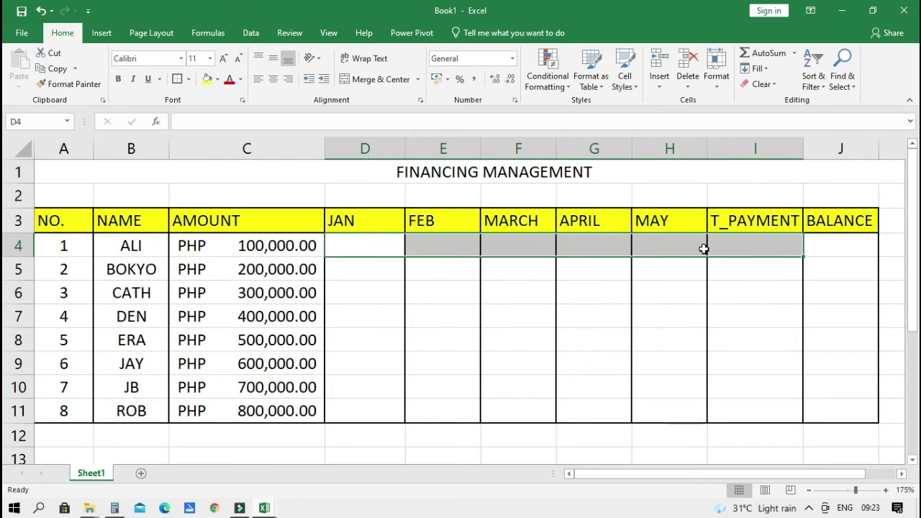
{"action": "left_click", "coordinate": [764, 53]}
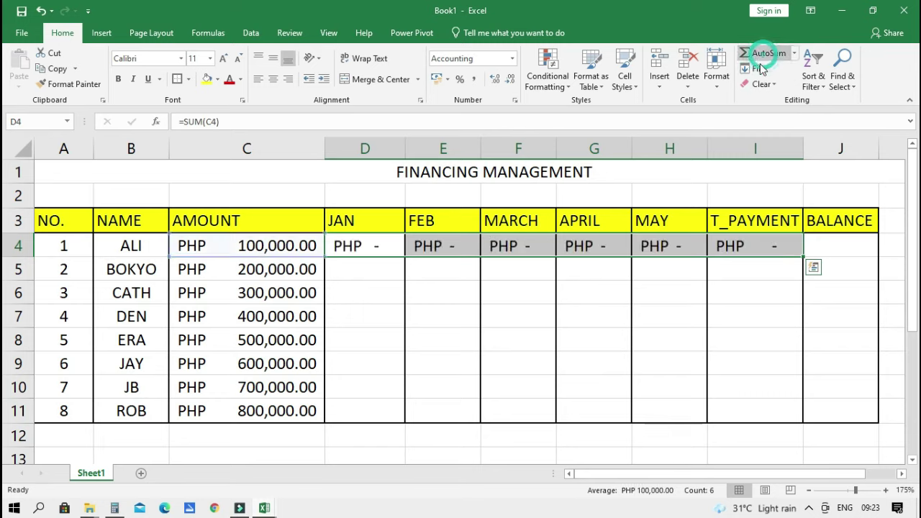
- Widen the T_PAYMENT and JAN columns, then clear ALI's JAN and FEB cells
{"action": "left_click_drag", "start_coordinate": [803, 150], "coordinate": [834, 148]}
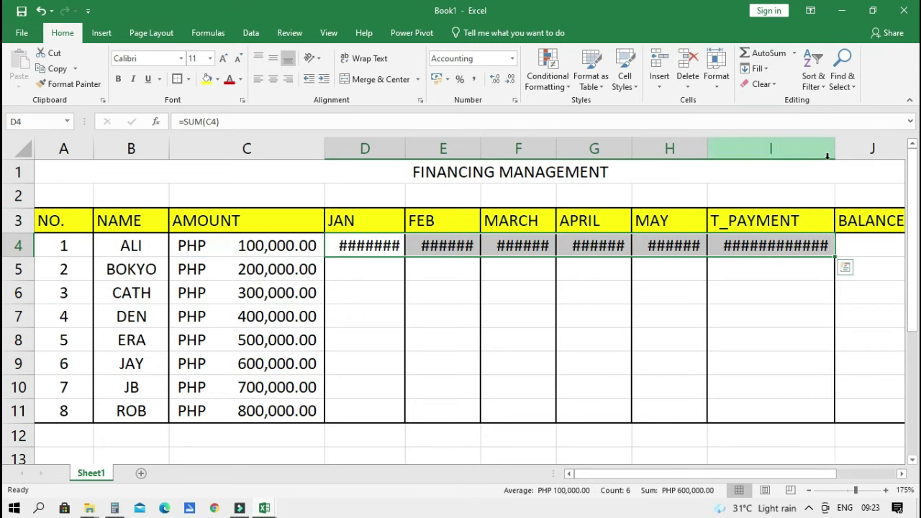
{"action": "left_click", "coordinate": [400, 243]}
{"action": "left_click_drag", "start_coordinate": [405, 150], "coordinate": [459, 150]}
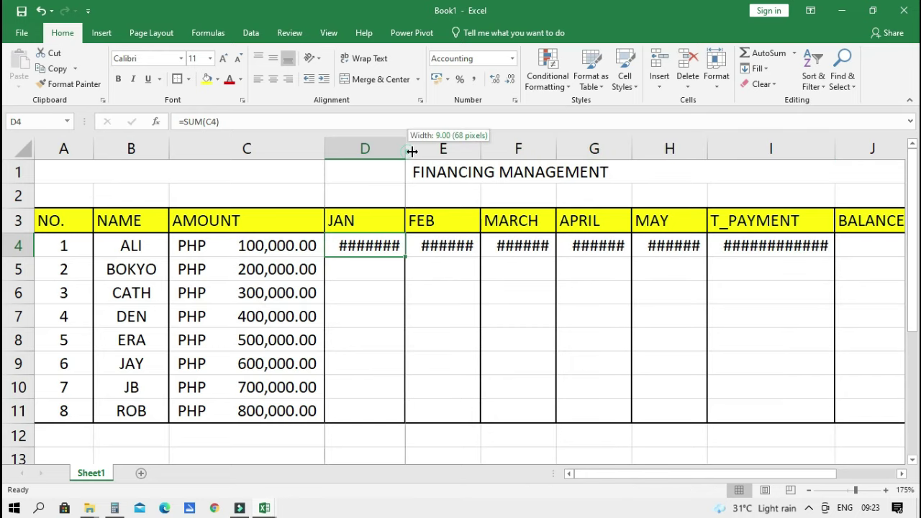
{"action": "left_click_drag", "start_coordinate": [535, 148], "coordinate": [573, 148]}
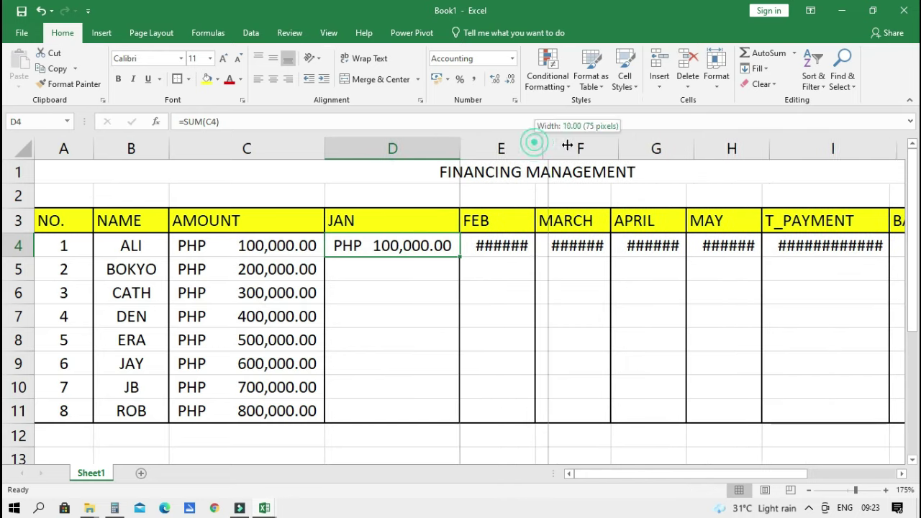
{"action": "key", "text": "ctrl+z"}
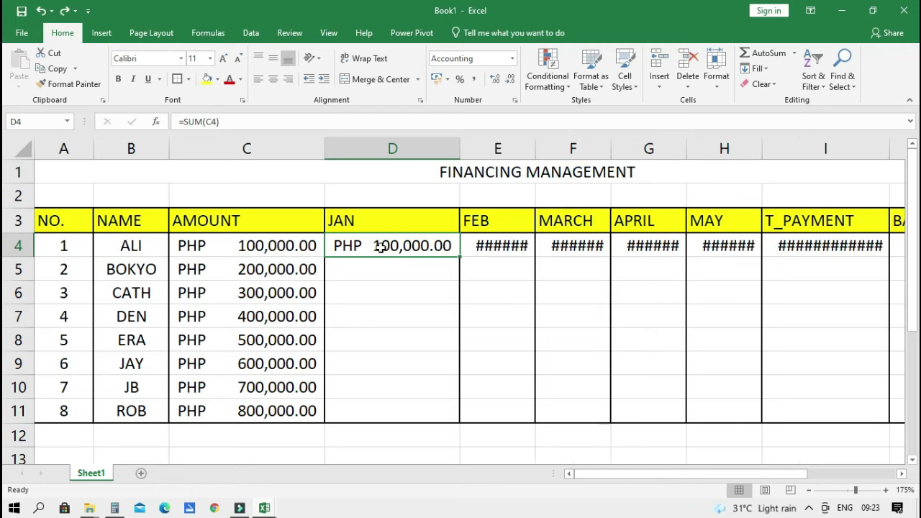
{"action": "left_click_drag", "start_coordinate": [381, 244], "coordinate": [489, 246]}
{"action": "key", "text": "Delete"}
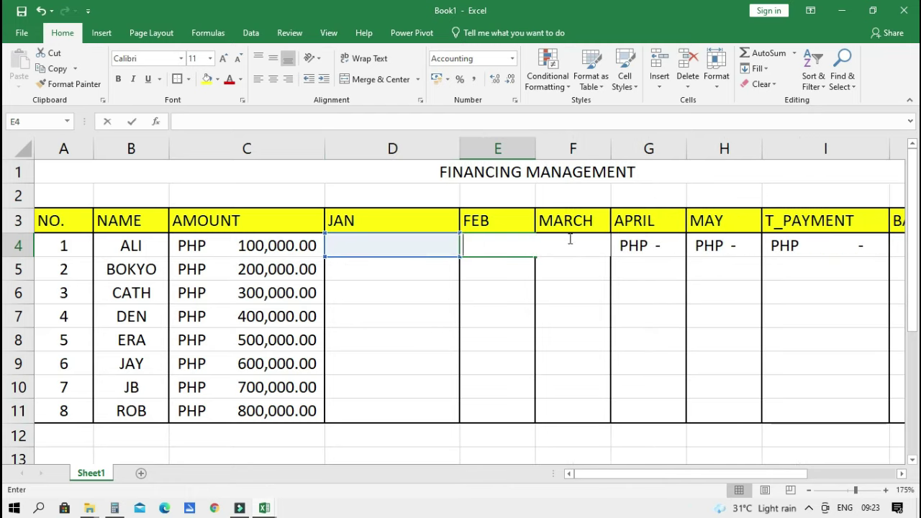
{"action": "left_click", "coordinate": [646, 295]}
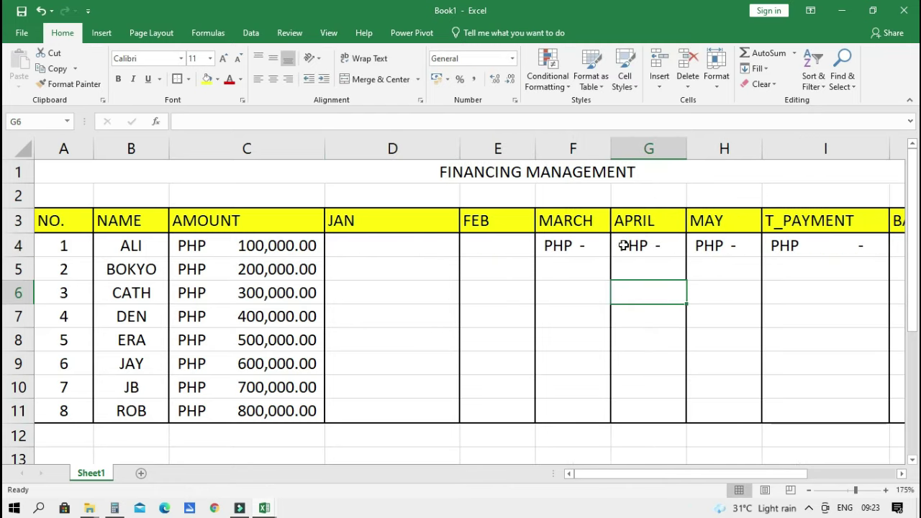
- Resize the JAN and FEB columns and clear ALI's placeholder values from row 4
{"action": "scroll", "coordinate": [547, 281], "scroll_direction": "down", "scroll_amount": 1}
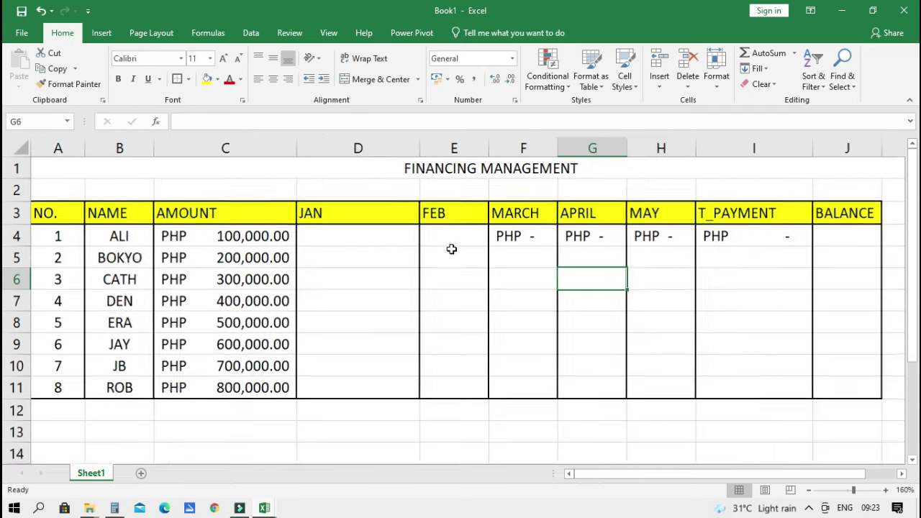
{"action": "left_click_drag", "start_coordinate": [418, 148], "coordinate": [395, 148]}
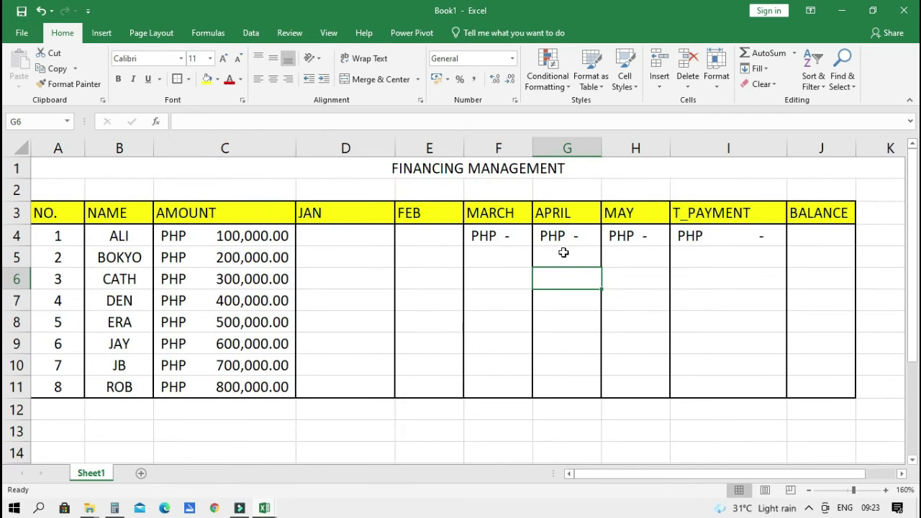
{"action": "left_click_drag", "start_coordinate": [464, 148], "coordinate": [487, 149]}
{"action": "double_click", "coordinate": [745, 241]}
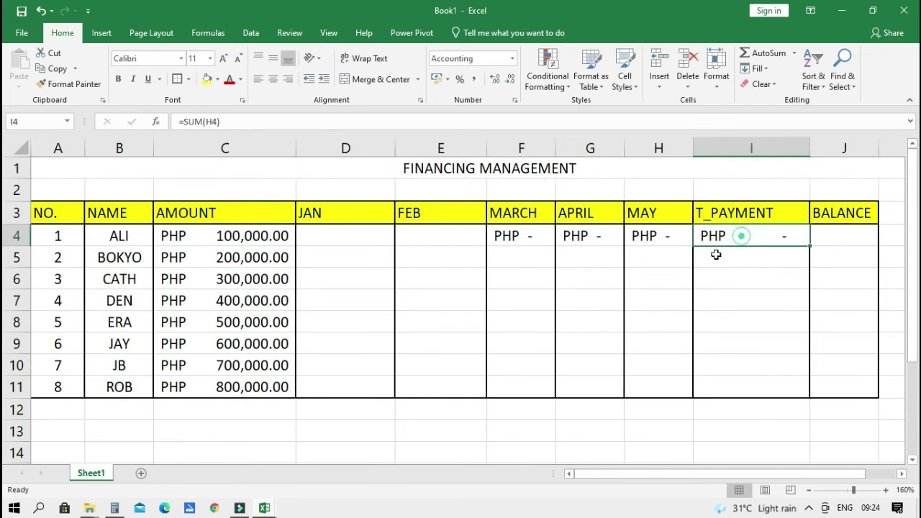
{"action": "key", "text": "Escape"}
{"action": "key", "text": "Left"}
{"action": "key", "text": "Delete"}
{"action": "key", "text": "Left"}
{"action": "key", "text": "Delete"}
{"action": "key", "text": "Left"}
{"action": "key", "text": "Delete"}
{"action": "key", "text": "Left"}
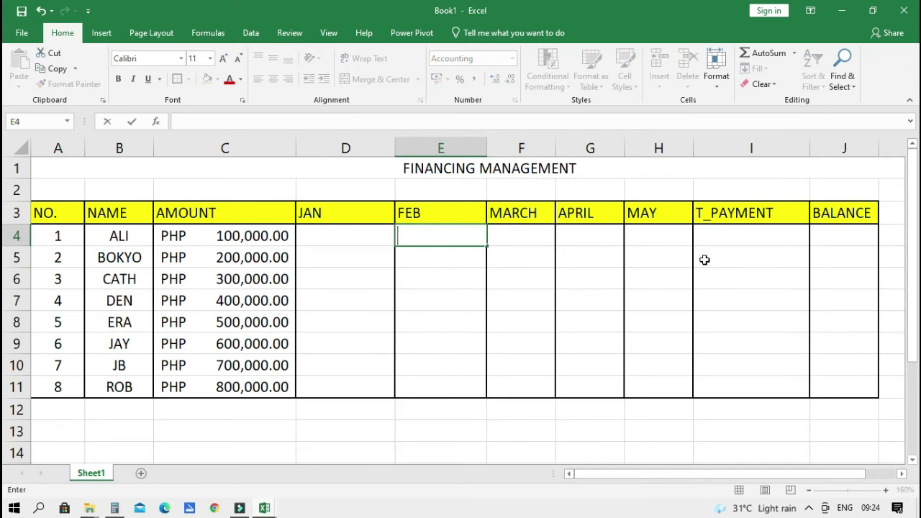
{"action": "key", "text": "Left"}
{"action": "key", "text": "Right"}
{"action": "key", "text": "Right"}
{"action": "key", "text": "Right"}
{"action": "key", "text": "Right"}
{"action": "key", "text": "Left"}
{"action": "key", "text": "Left"}
{"action": "key", "text": "Left"}
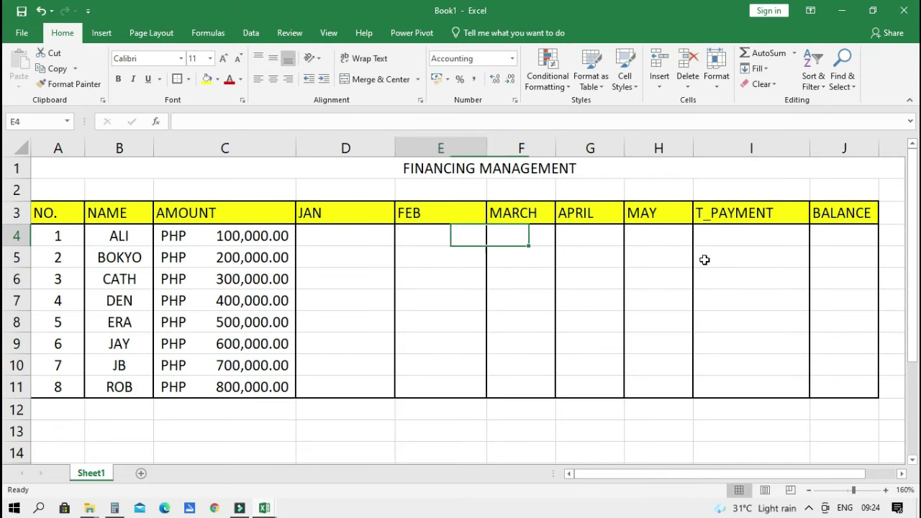
{"action": "key", "text": "Left"}
- Enter ALI's JAN payment of 20000 and widen the JAN column to display it
{"action": "type", "text": "2"}
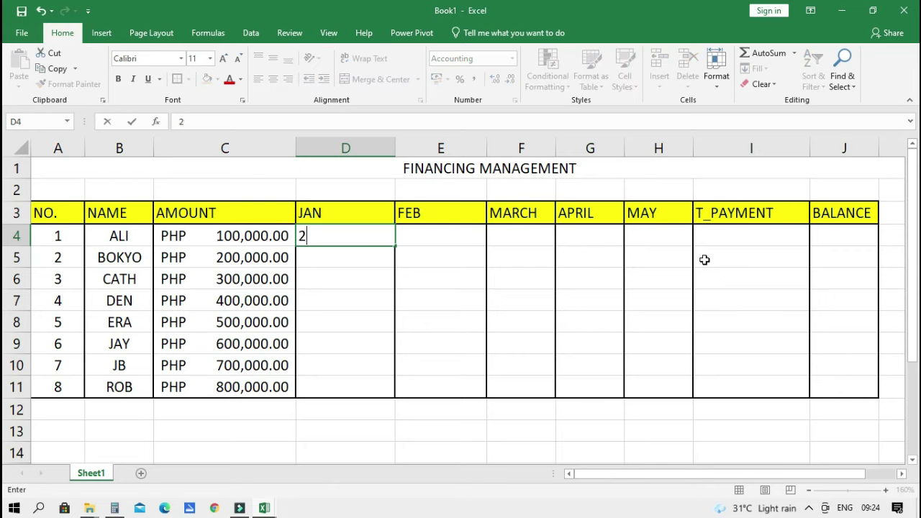
{"action": "type", "text": "0000"}
{"action": "key", "text": "Return"}
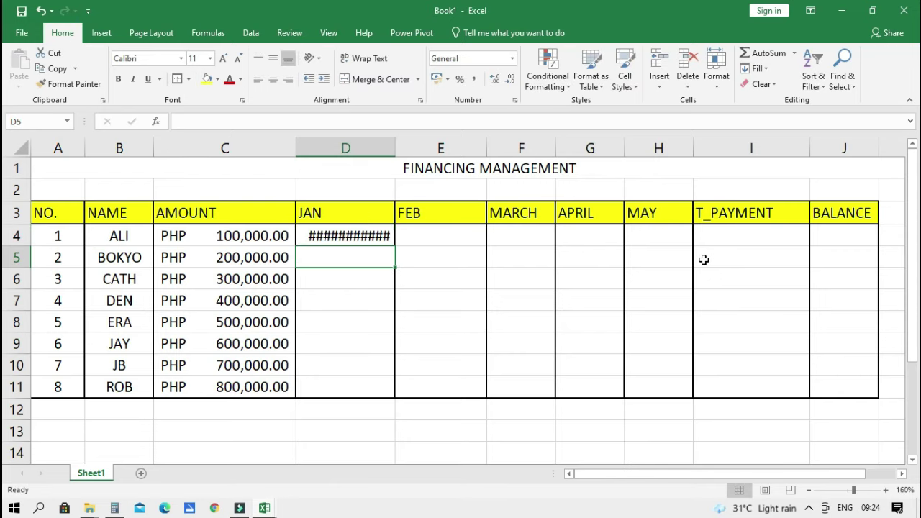
{"action": "left_click_drag", "start_coordinate": [395, 147], "coordinate": [436, 148]}
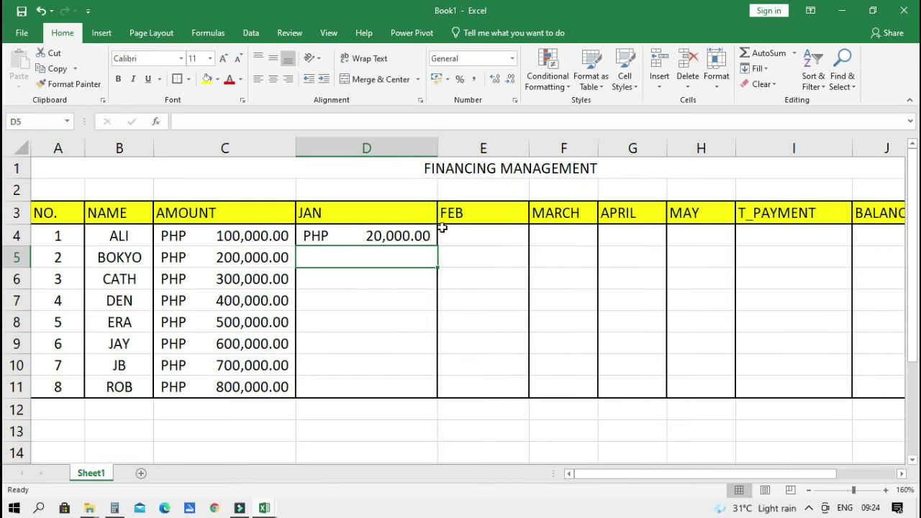
{"action": "left_click", "coordinate": [448, 277]}
{"action": "left_click", "coordinate": [352, 236]}
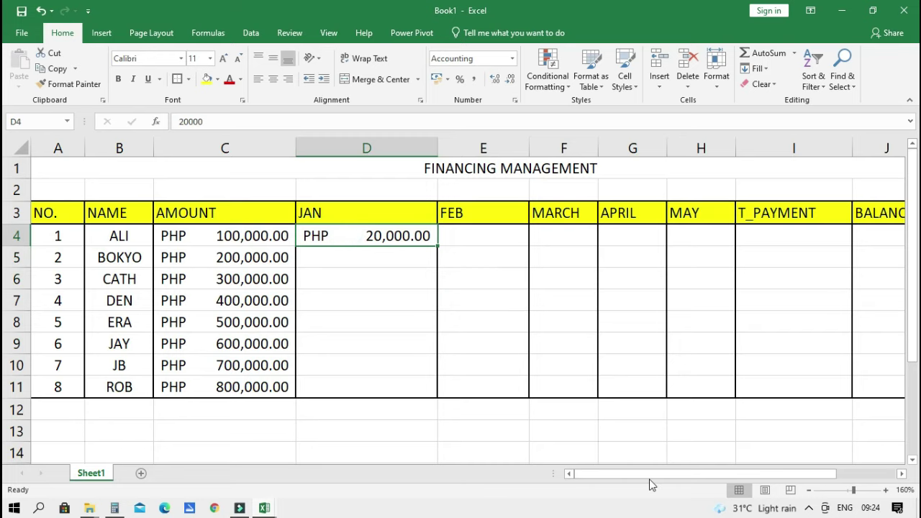
{"action": "left_click_drag", "start_coordinate": [631, 474], "coordinate": [649, 475]}
{"action": "left_click", "coordinate": [478, 323]}
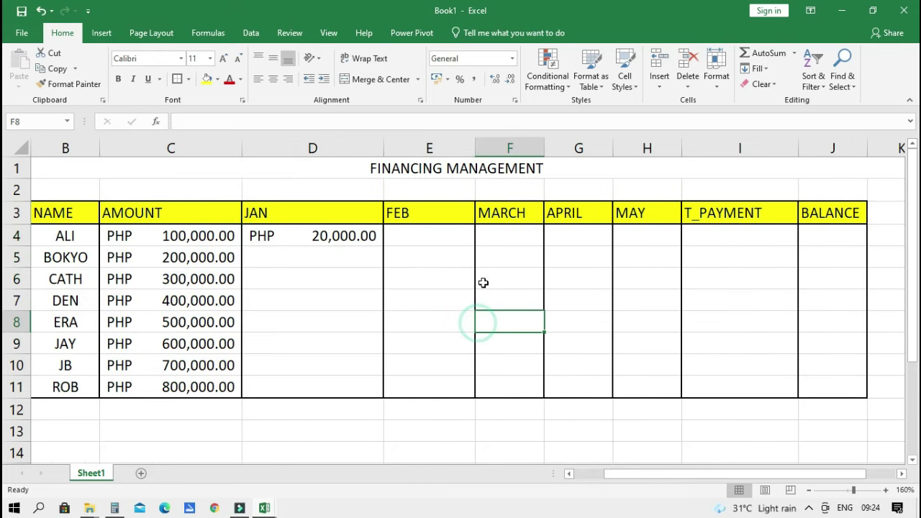
- AutoSum ALI's D4:H4 payments into his T_PAYMENT cell I4
{"action": "left_click_drag", "start_coordinate": [314, 234], "coordinate": [702, 241]}
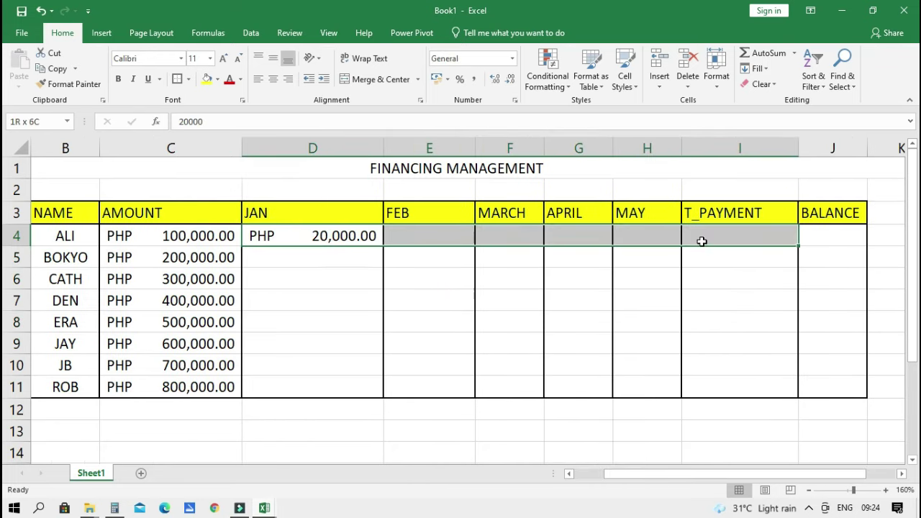
{"action": "left_click", "coordinate": [764, 53]}
{"action": "left_click", "coordinate": [693, 298]}
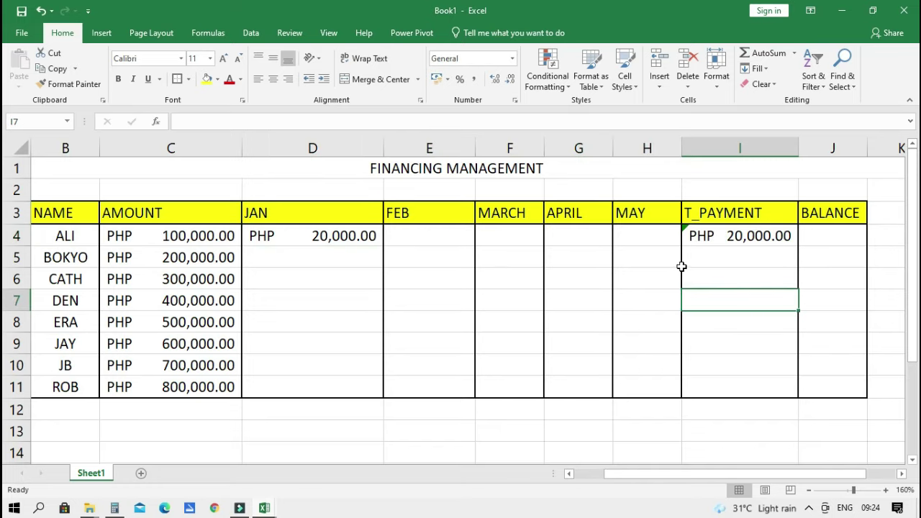
{"action": "left_click", "coordinate": [720, 236]}
- Enter trial JAN payments of 1000 and 3000 for BOKYO and CATH
{"action": "left_click", "coordinate": [321, 252]}
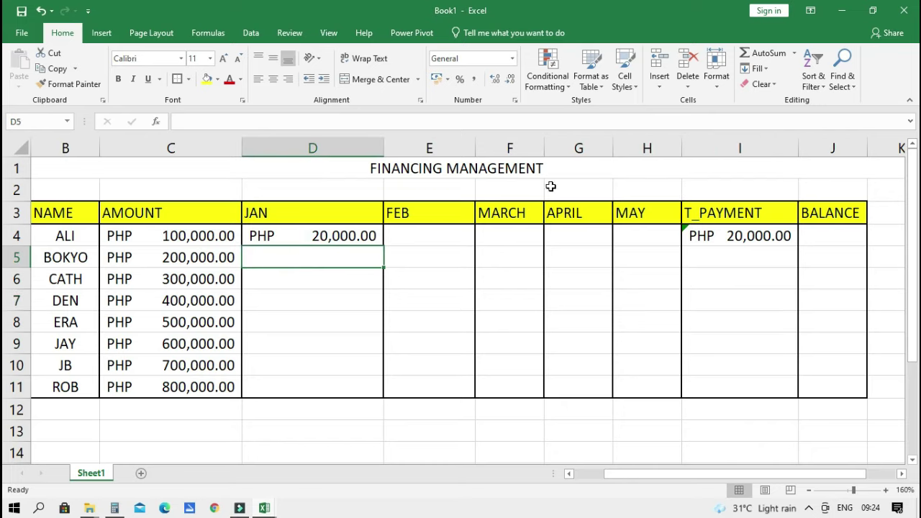
{"action": "type", "text": "1000"}
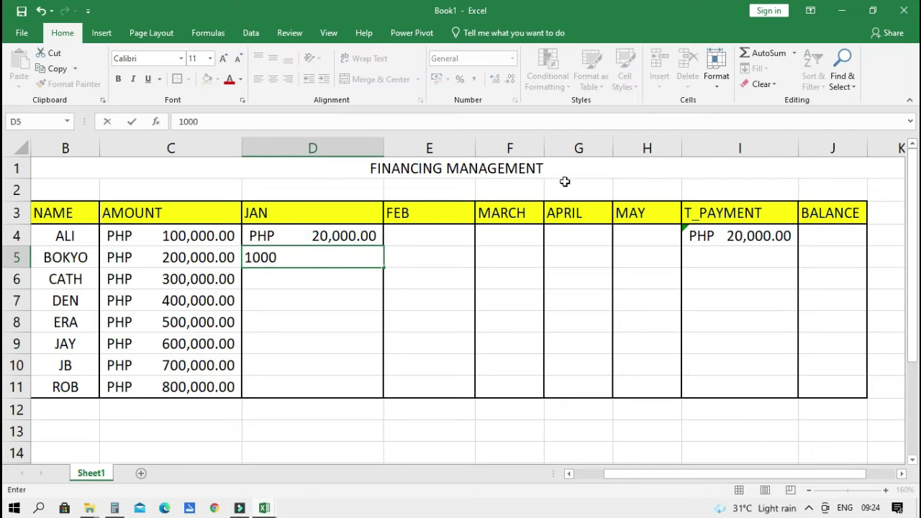
{"action": "key", "text": "Return"}
{"action": "type", "text": "300"}
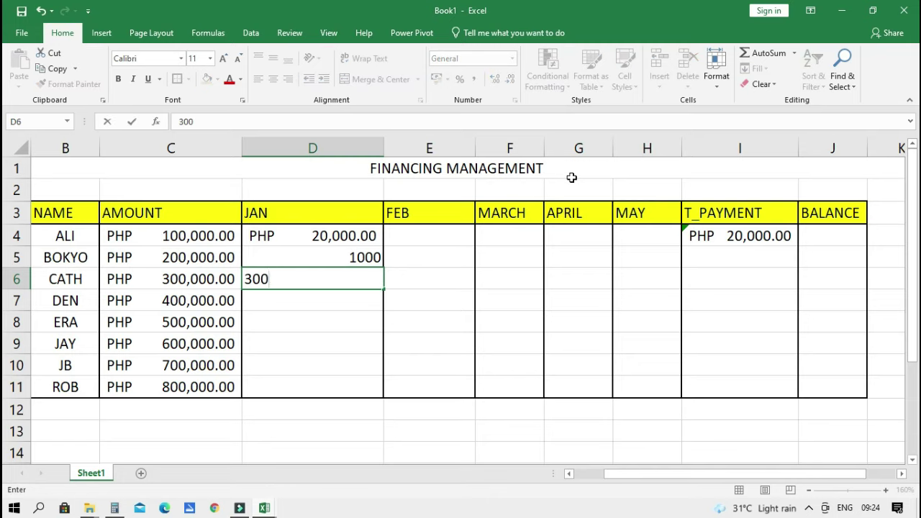
{"action": "type", "text": "000"}
{"action": "key", "text": "Return"}
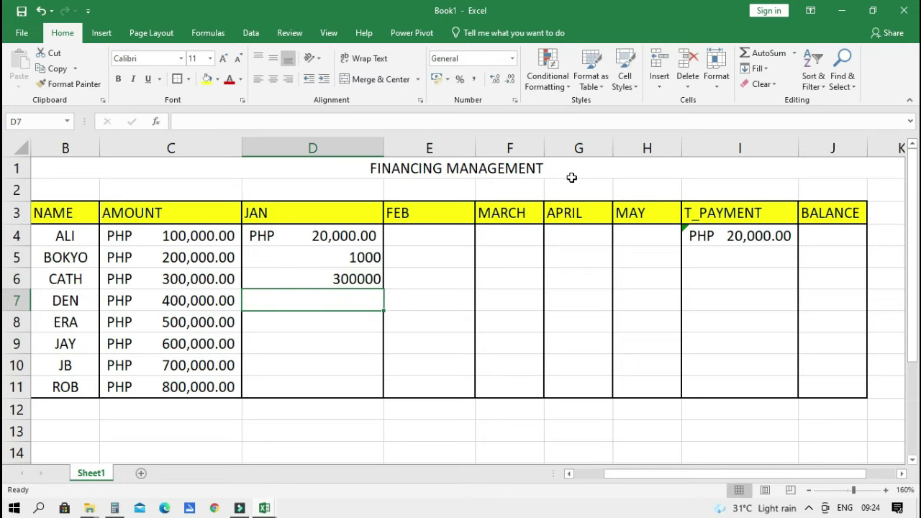
- Copy ALI's formatted JAN payment down into the other borrowers' JAN cells
{"action": "key", "text": "Up"}
{"action": "key", "text": "Up"}
{"action": "key", "text": "Up"}
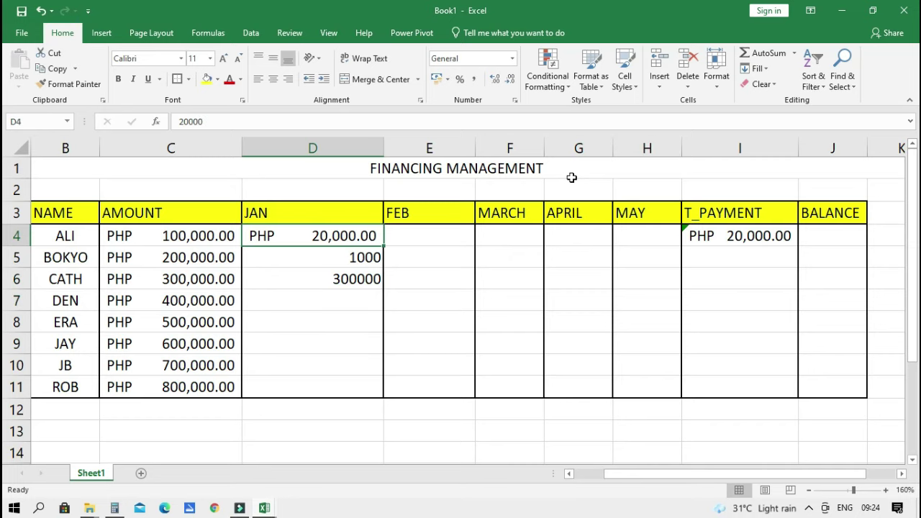
{"action": "key", "text": "ctrl+c"}
{"action": "key", "text": "Down"}
{"action": "key", "text": "ctrl+v"}
{"action": "key", "text": "Down"}
{"action": "key", "text": "ctrl+v"}
{"action": "key", "text": "Down"}
{"action": "key", "text": "ctrl+v"}
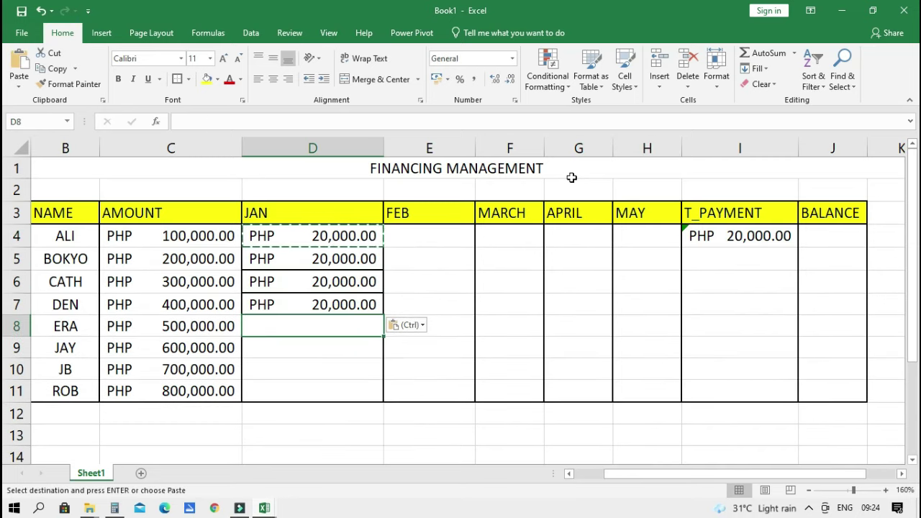
{"action": "key", "text": "Down"}
{"action": "key", "text": "ctrl+v"}
{"action": "key", "text": "Down"}
{"action": "key", "text": "ctrl+v"}
{"action": "key", "text": "Down"}
{"action": "key", "text": "ctrl+v"}
{"action": "key", "text": "Down"}
{"action": "key", "text": "ctrl+v"}
{"action": "key", "text": "Up"}
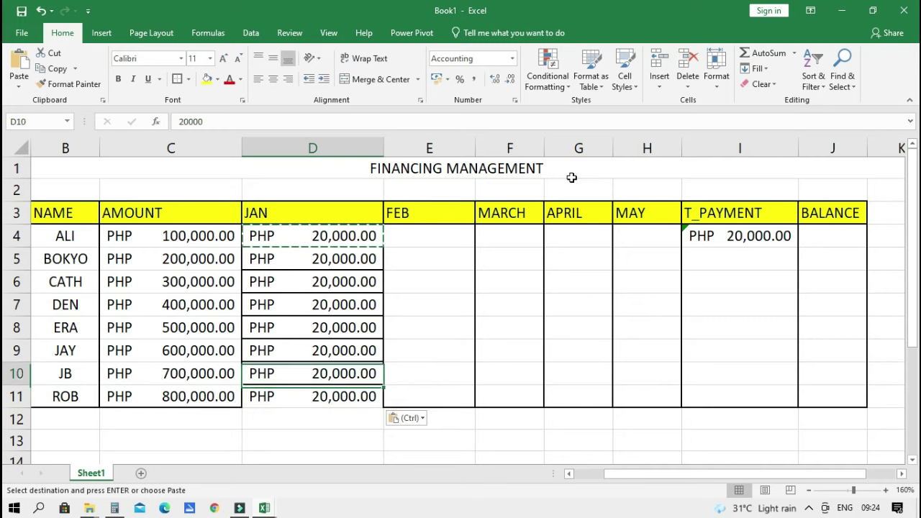
{"action": "key", "text": "Up"}
{"action": "key", "text": "Up"}
{"action": "key", "text": "Up"}
{"action": "key", "text": "Up"}
{"action": "key", "text": "Up"}
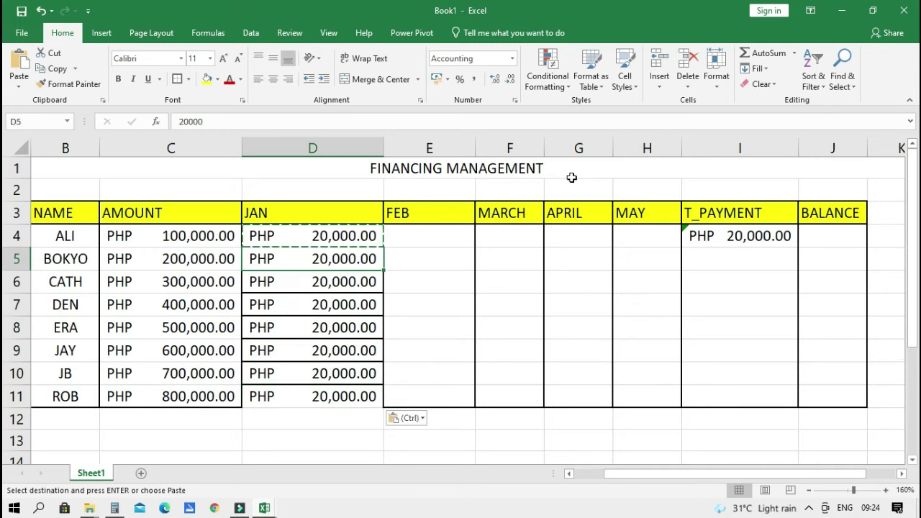
- Enter JAN payments: BOKYO 2,000, CATH 3,000, DEN 5,000, ERA 8,000, JAY 7,000, JB 0, ROB 45,000
{"action": "type", "text": "2000"}
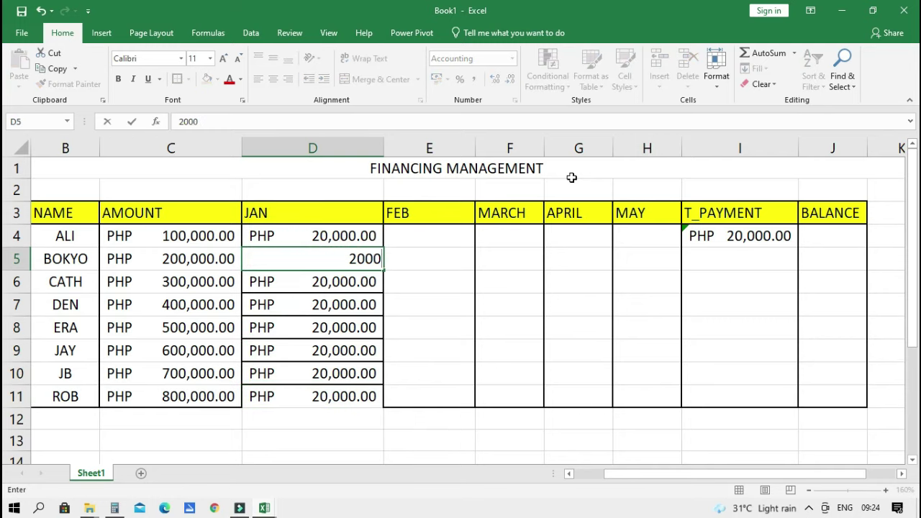
{"action": "key", "text": "Return"}
{"action": "type", "text": "3,0"}
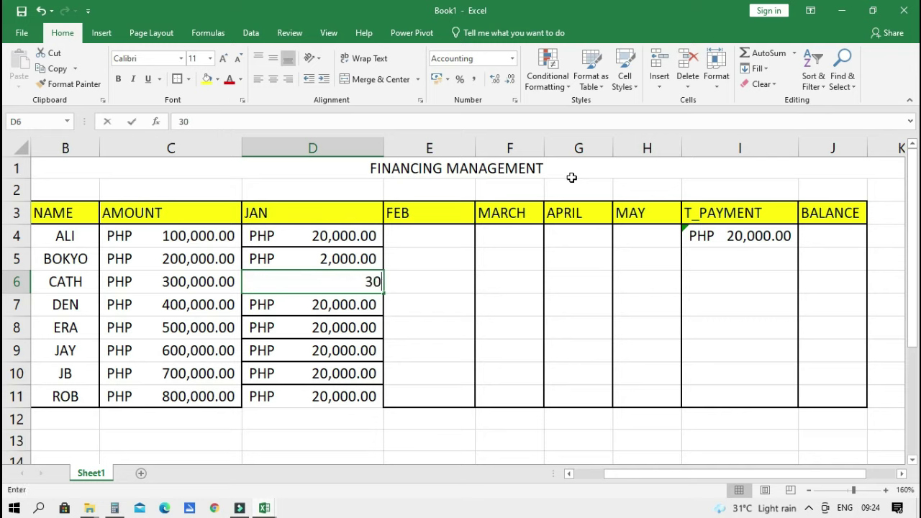
{"action": "type", "text": "00"}
{"action": "key", "text": "Return"}
{"action": "type", "text": "5,00"}
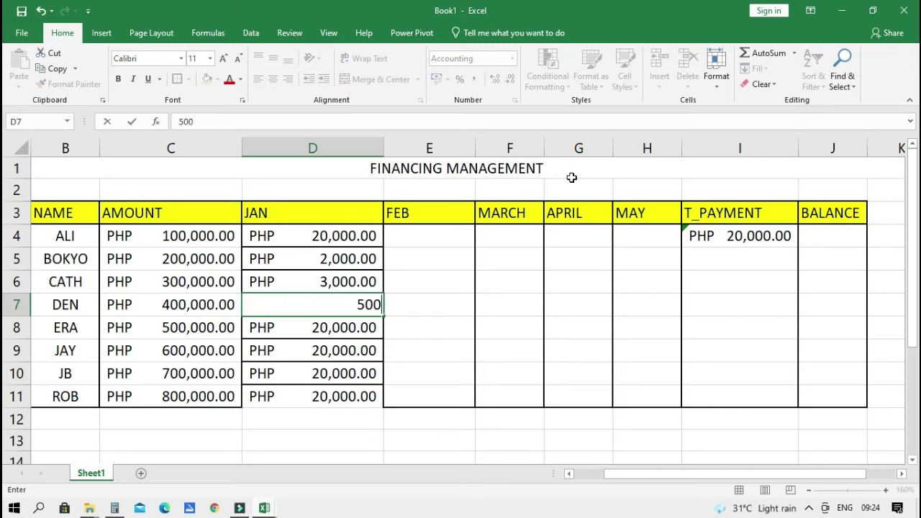
{"action": "type", "text": "0"}
{"action": "key", "text": "Return"}
{"action": "type", "text": "8,000"}
{"action": "key", "text": "Return"}
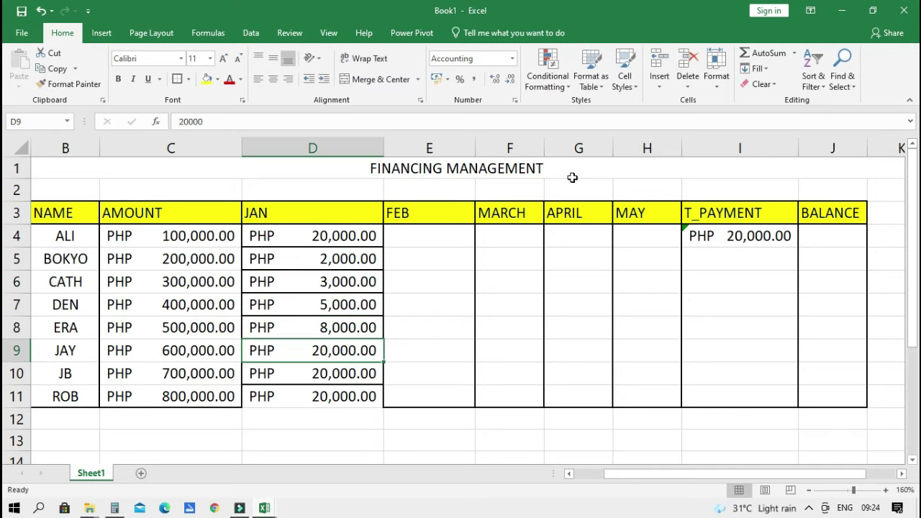
{"action": "type", "text": "7000"}
{"action": "key", "text": "Return"}
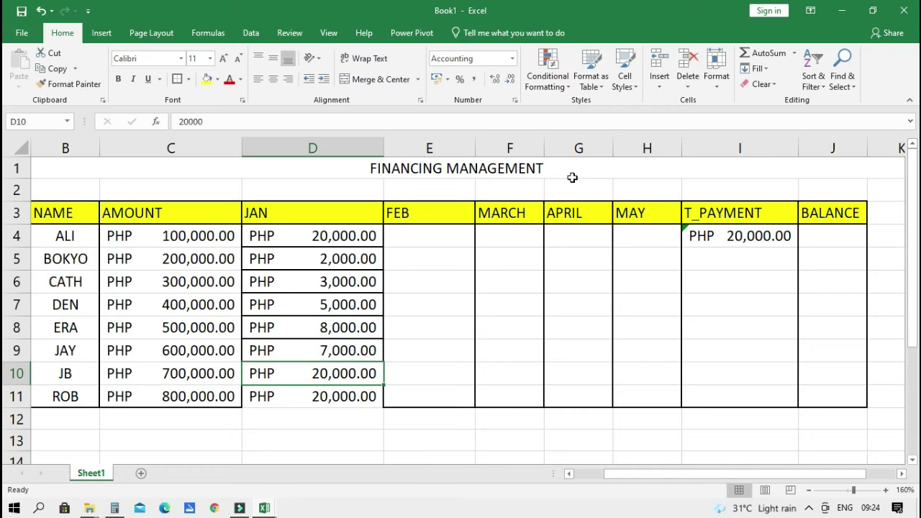
{"action": "type", "text": "0"}
{"action": "key", "text": "Return"}
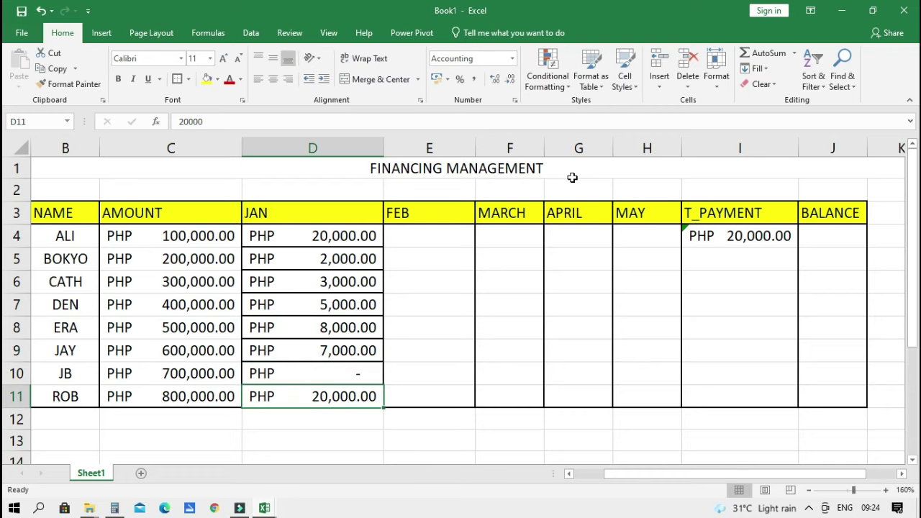
{"action": "type", "text": "45"}
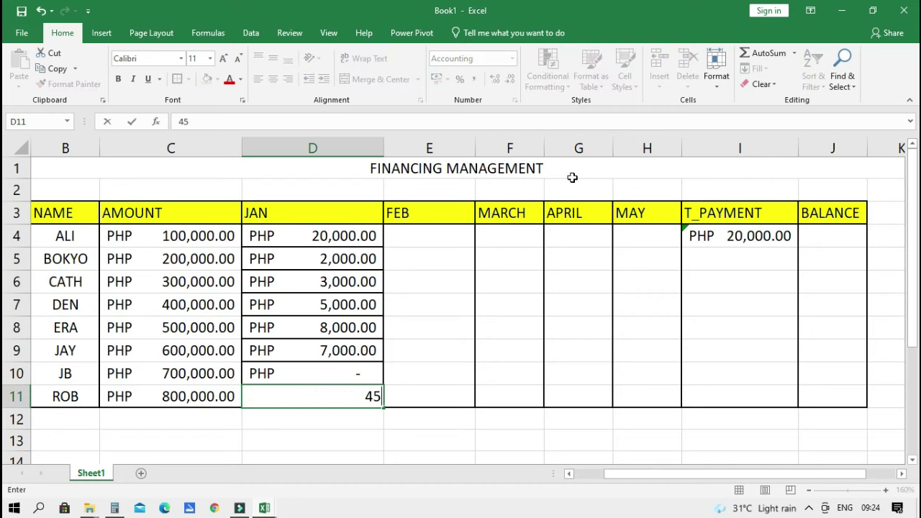
{"action": "type", "text": "PHP 45,000"}
{"action": "key", "text": "Return"}
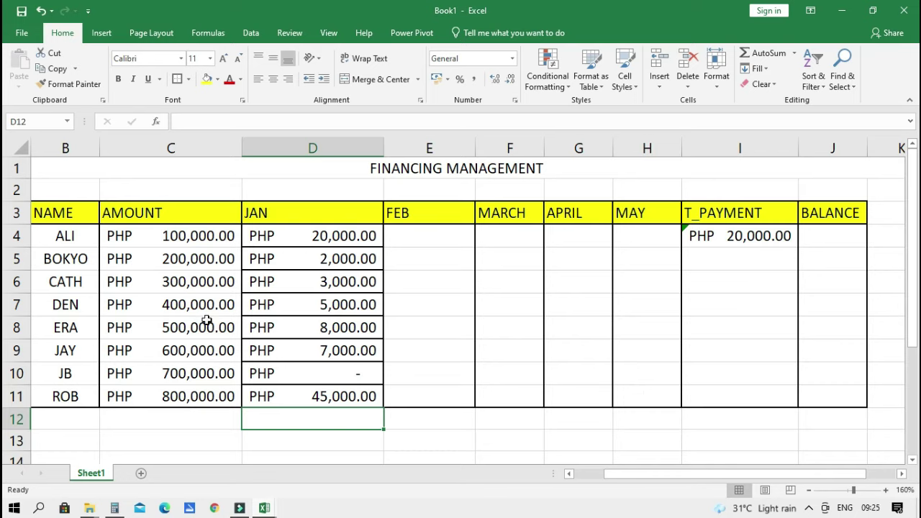
- Clear ALI's T_PAYMENT in I4 and re-total his JAN–MAY row with AutoSum
{"action": "left_click_drag", "start_coordinate": [52, 236], "coordinate": [324, 243]}
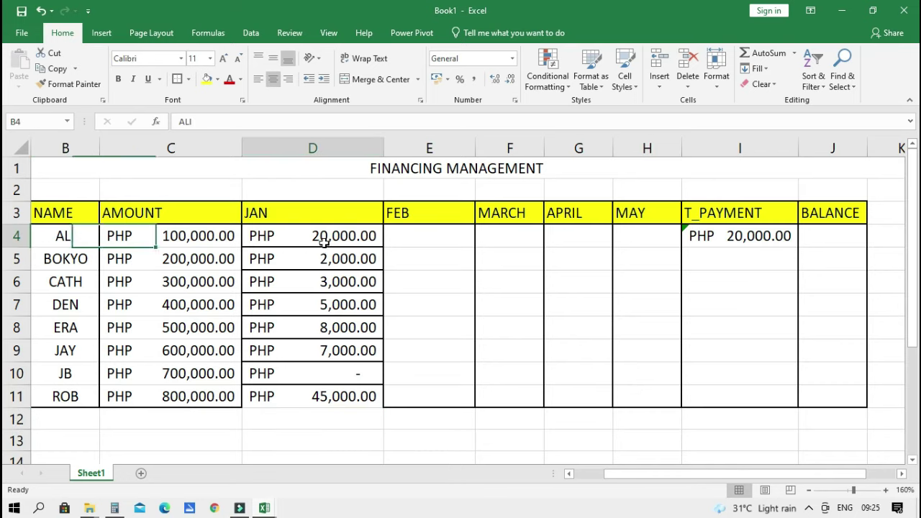
{"action": "left_click", "coordinate": [324, 243]}
{"action": "left_click", "coordinate": [736, 237]}
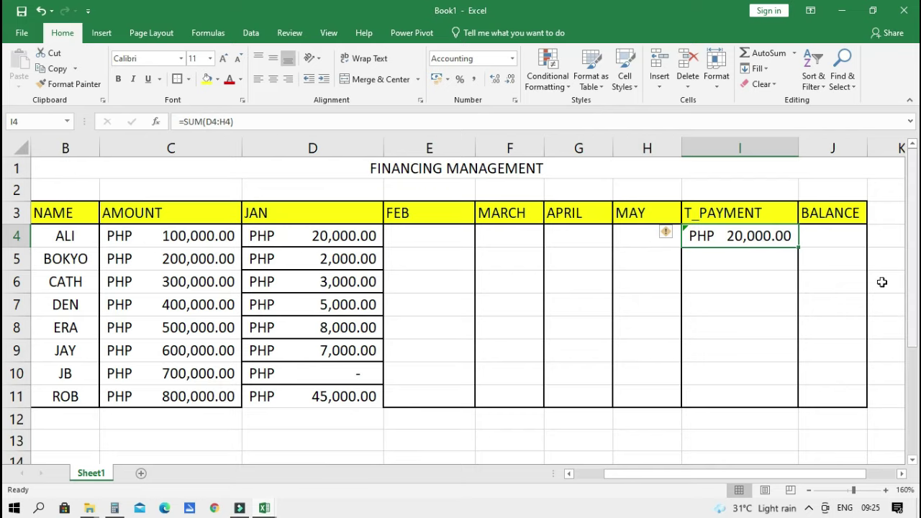
{"action": "key", "text": "BackSpace"}
{"action": "left_click", "coordinate": [743, 240]}
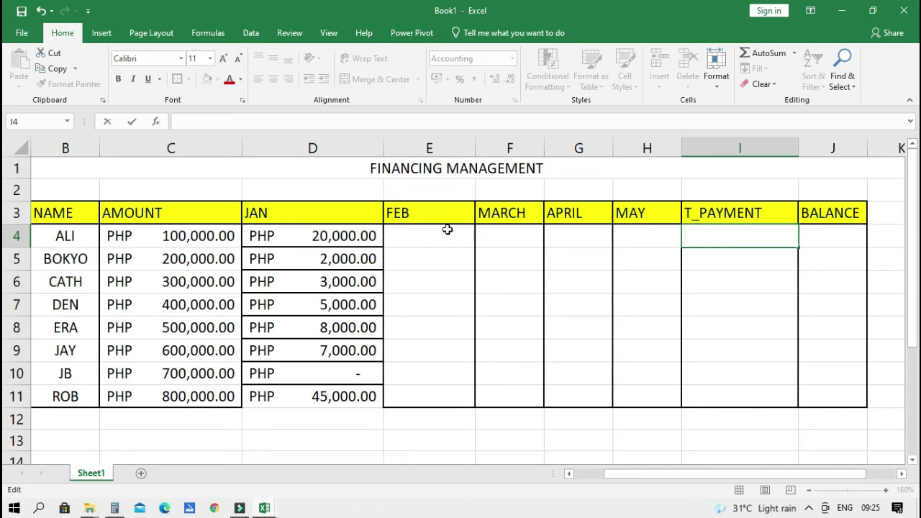
{"action": "left_click", "coordinate": [448, 312]}
{"action": "left_click", "coordinate": [746, 242]}
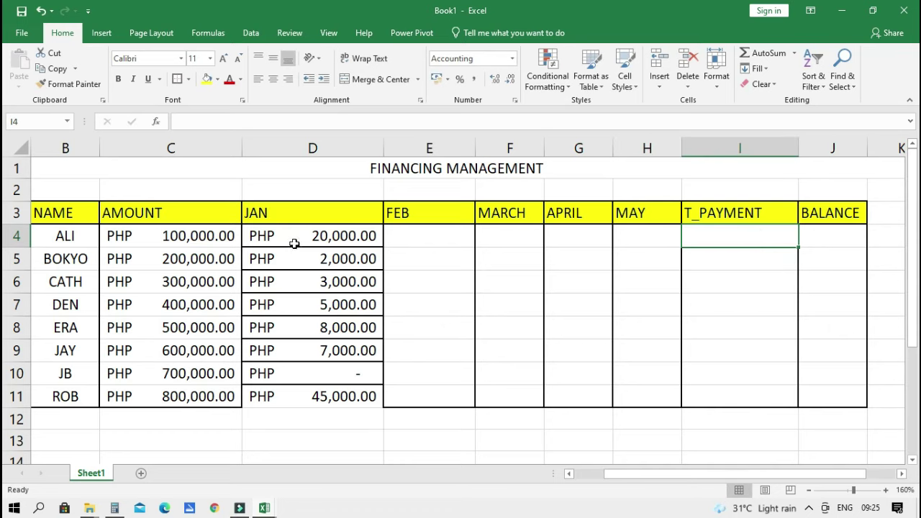
{"action": "left_click", "coordinate": [716, 239]}
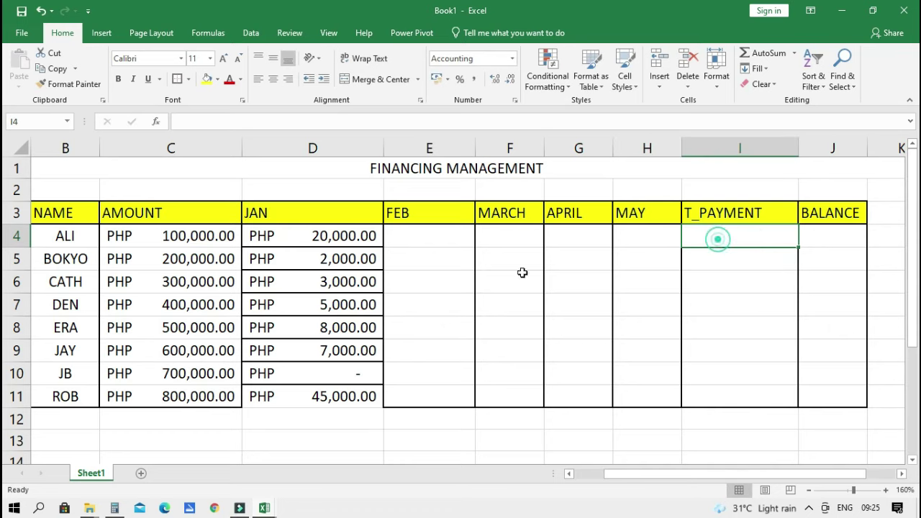
{"action": "left_click", "coordinate": [352, 236]}
{"action": "left_click_drag", "start_coordinate": [352, 236], "coordinate": [727, 236]}
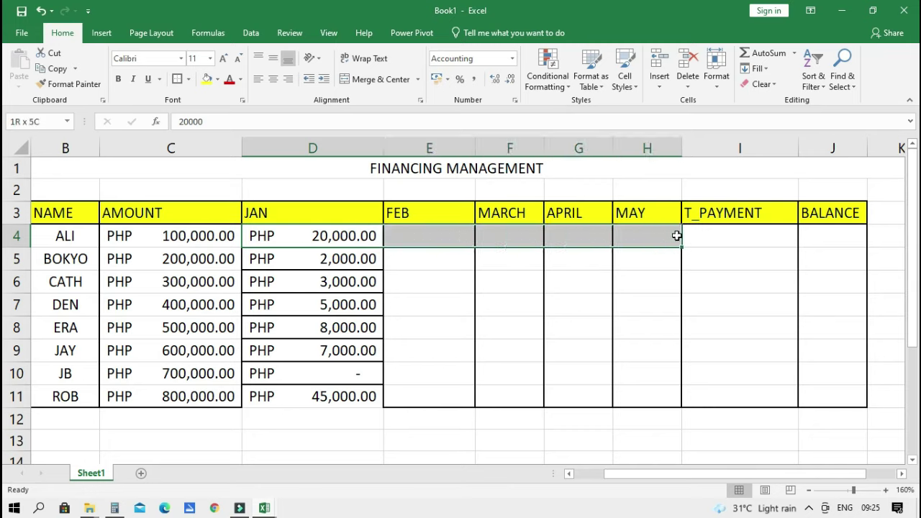
{"action": "left_click", "coordinate": [764, 52]}
{"action": "left_click", "coordinate": [719, 281]}
{"action": "left_click", "coordinate": [711, 236]}
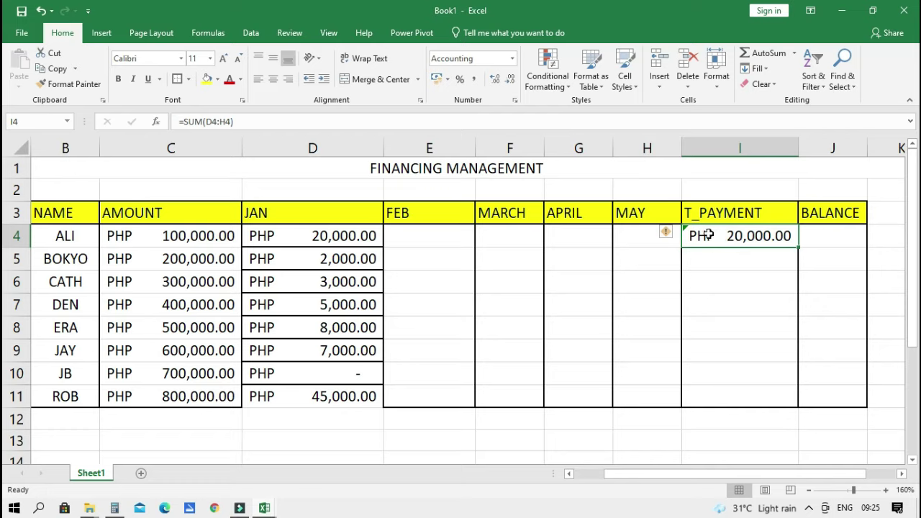
- Rewrite I4 as =SUM(D4,E4,F4,G4,H4) by picking each month cell
{"action": "double_click", "coordinate": [709, 235]}
{"action": "key", "text": "BackSpace"}
{"action": "key", "text": "BackSpace"}
{"action": "key", "text": "BackSpace"}
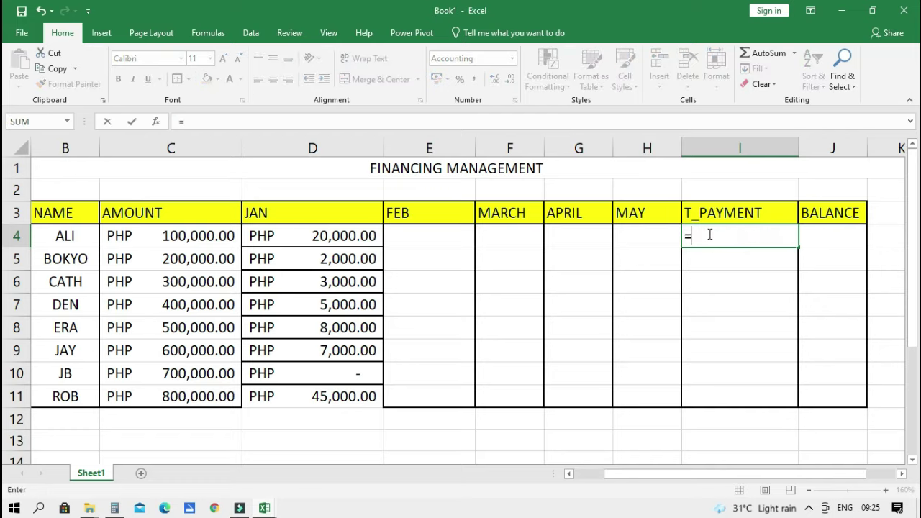
{"action": "type", "text": "SUM"}
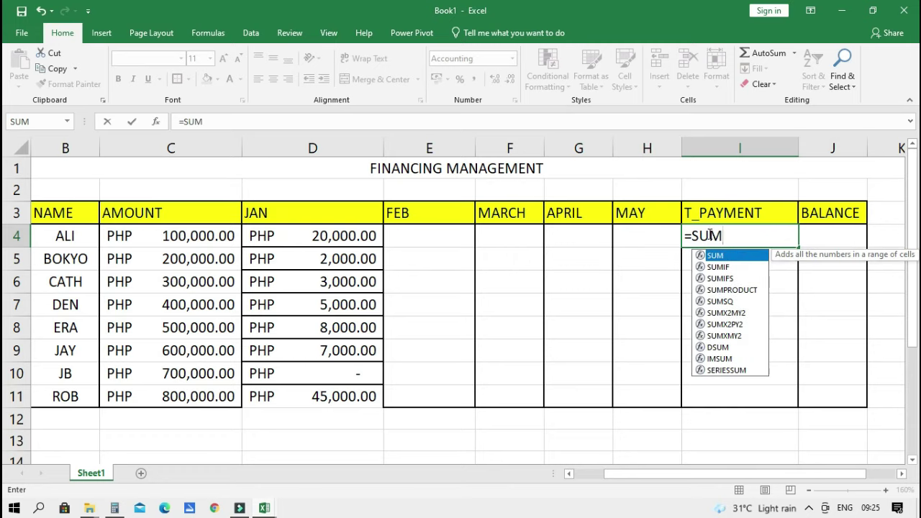
{"action": "type", "text": "("}
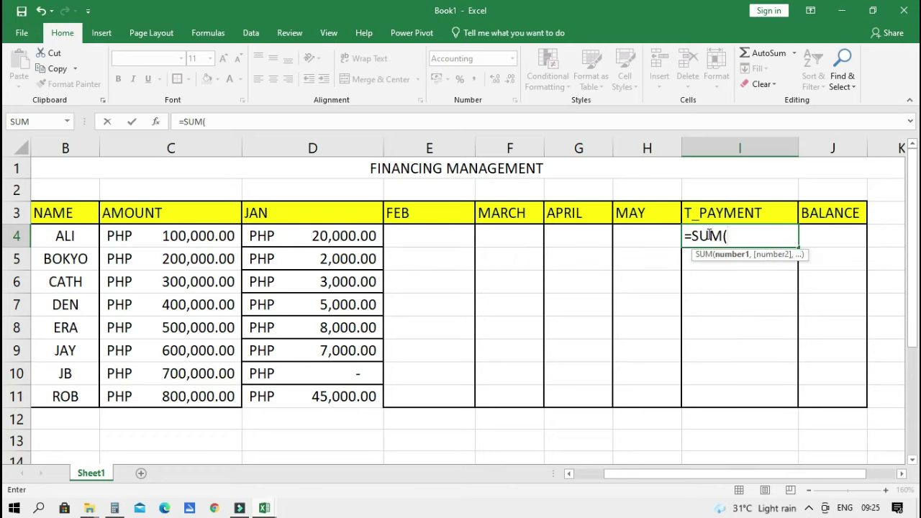
{"action": "left_click", "coordinate": [327, 240]}
{"action": "type", "text": ","}
{"action": "left_click", "coordinate": [417, 237]}
{"action": "type", "text": ","}
{"action": "left_click", "coordinate": [504, 241]}
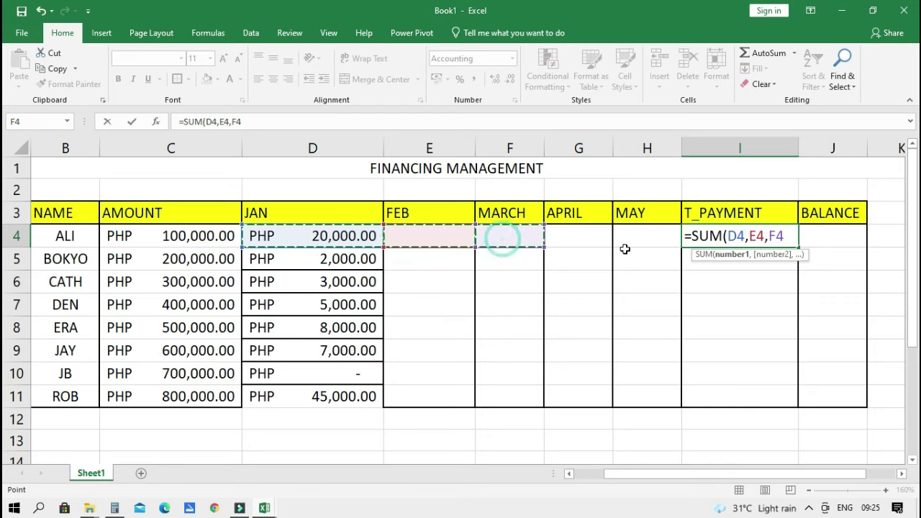
{"action": "type", "text": ","}
{"action": "left_click", "coordinate": [586, 240]}
{"action": "type", "text": ","}
{"action": "left_click", "coordinate": [630, 237]}
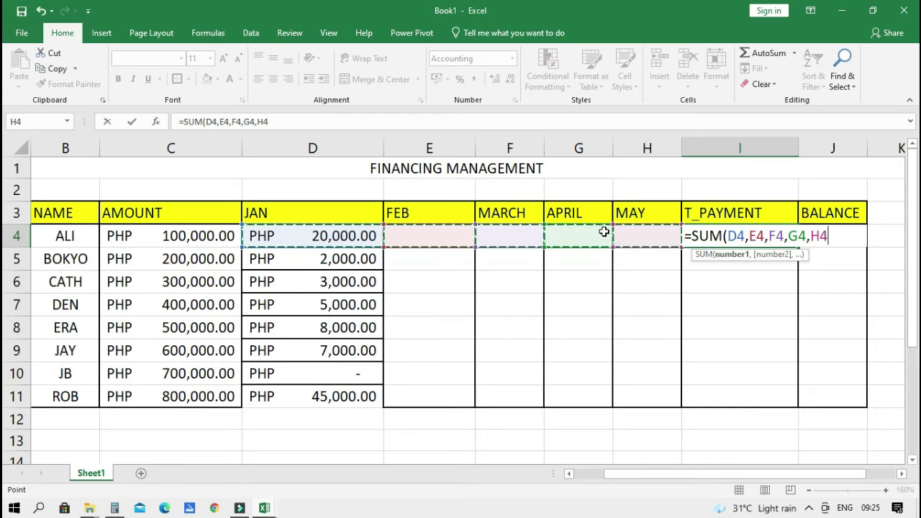
{"action": "type", "text": ")"}
{"action": "key", "text": "Return"}
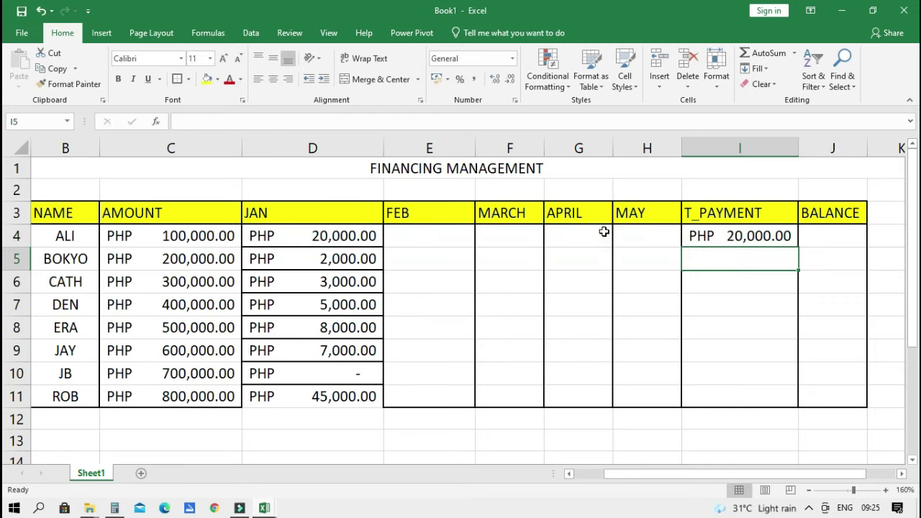
- Fill ALI's T_PAYMENT formula from I4 down to I11 and widen the BALANCE column
{"action": "left_click", "coordinate": [712, 243]}
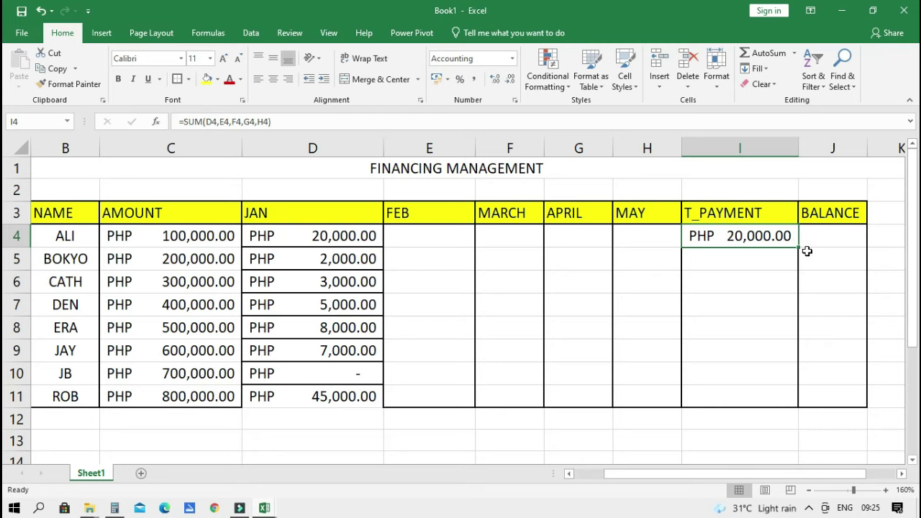
{"action": "left_click_drag", "start_coordinate": [799, 247], "coordinate": [789, 410]}
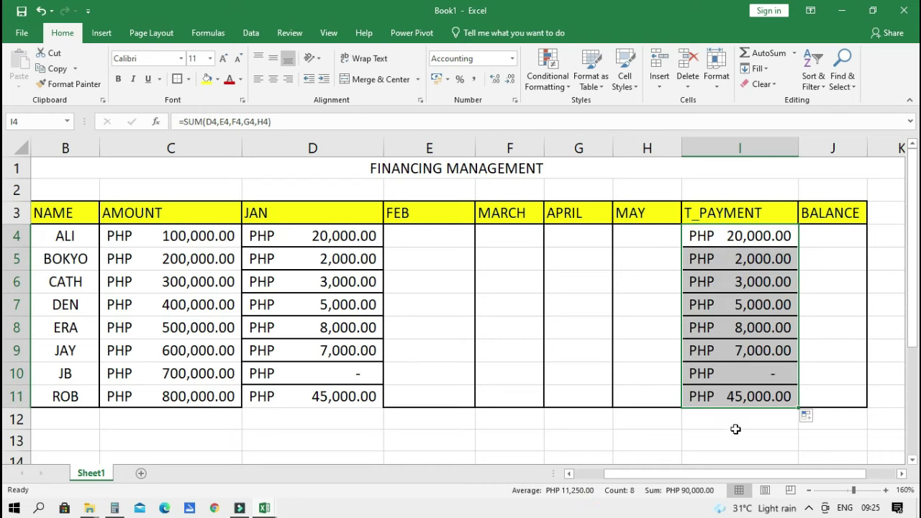
{"action": "left_click", "coordinate": [695, 436]}
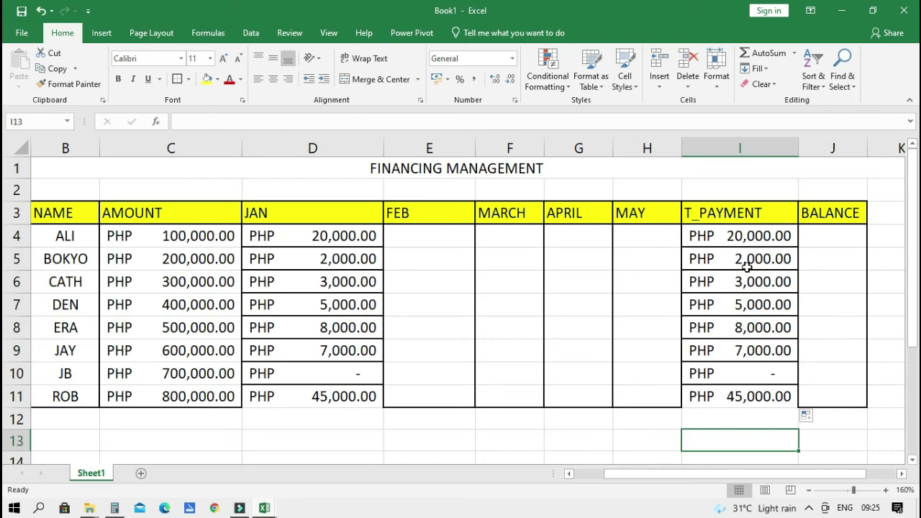
{"action": "left_click_drag", "start_coordinate": [867, 146], "coordinate": [886, 146]}
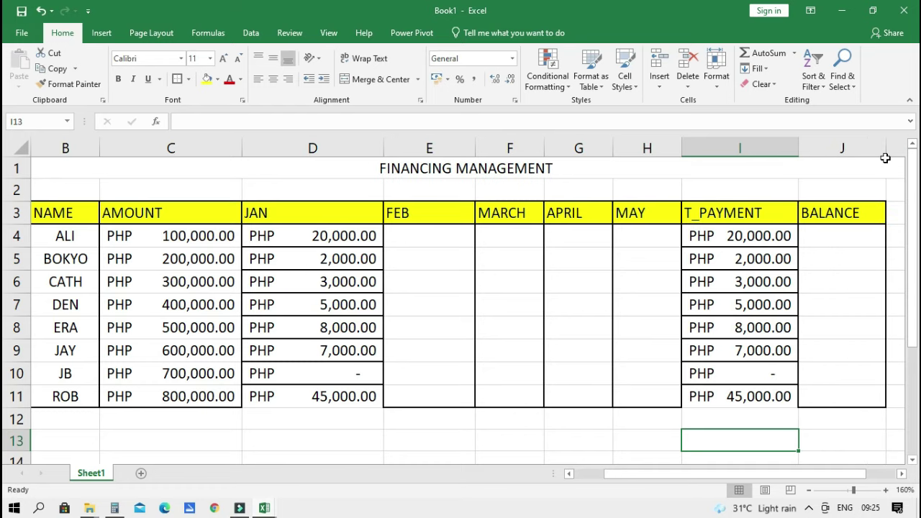
{"action": "left_click", "coordinate": [830, 236]}
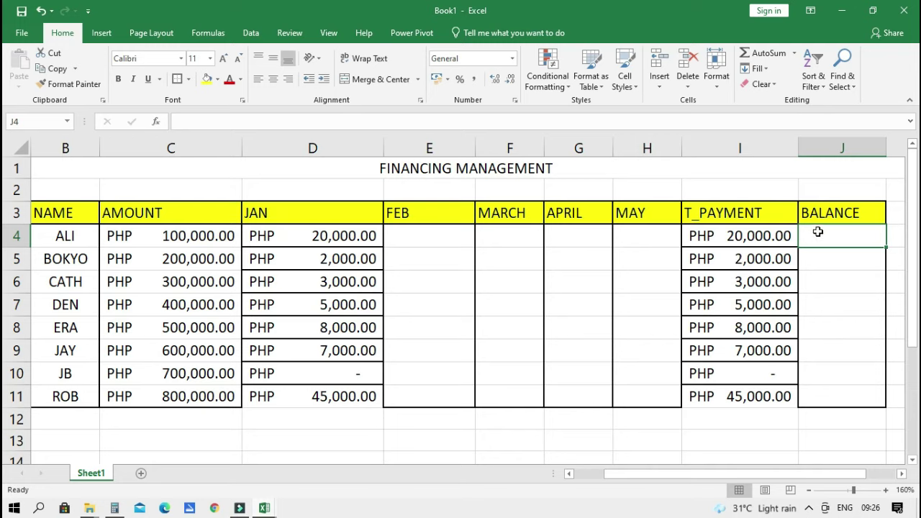
- Enter =C4-I4 in ALI's BALANCE cell J4 and widen column J to show 80,000.00
{"action": "type", "text": "="}
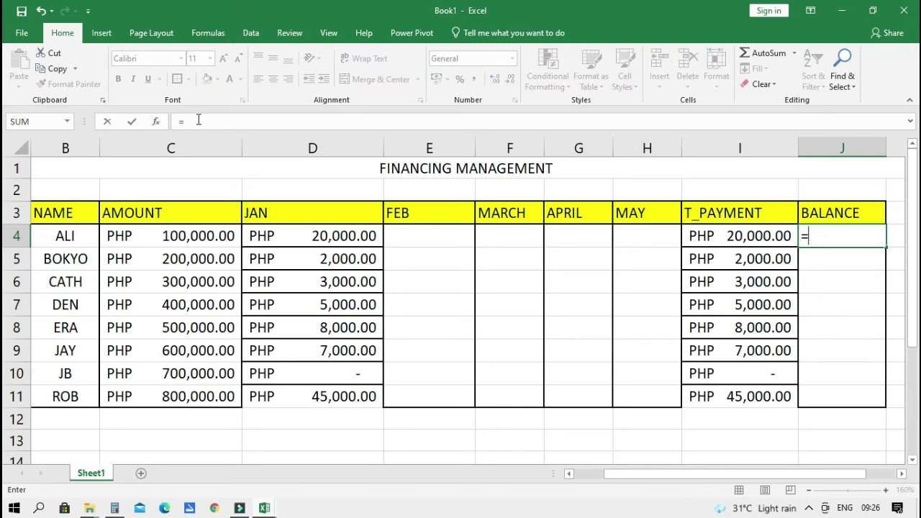
{"action": "type", "text": "C"}
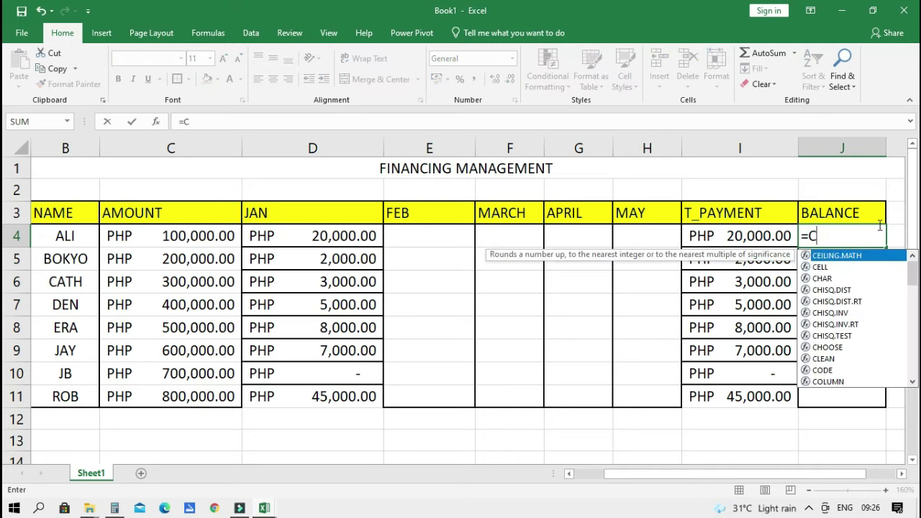
{"action": "type", "text": "4-"}
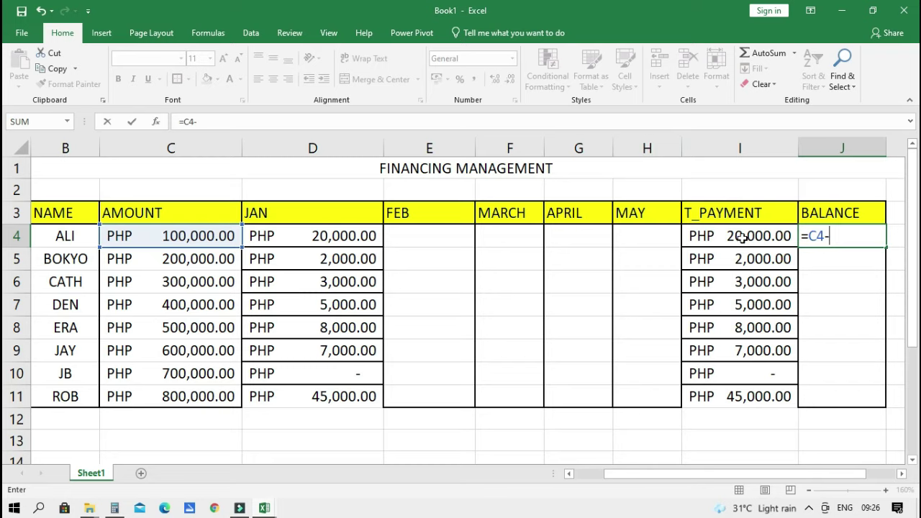
{"action": "type", "text": "I"}
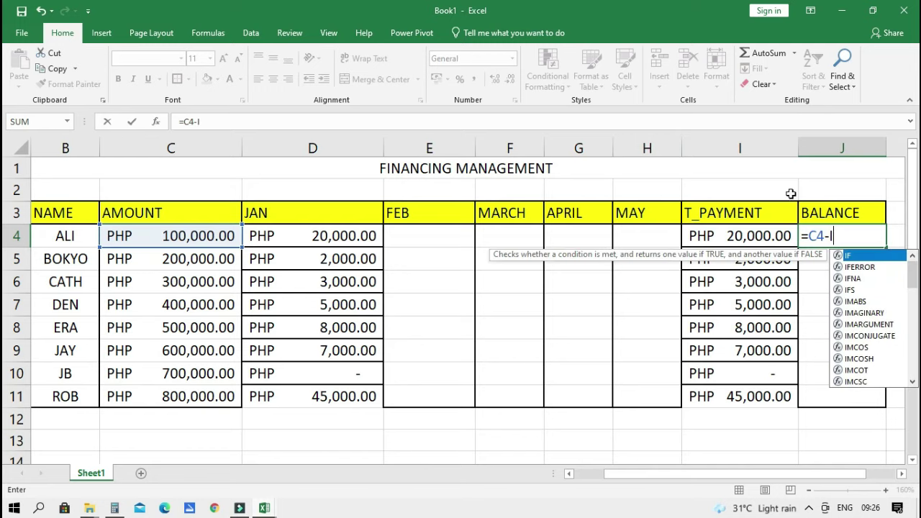
{"action": "type", "text": "4"}
{"action": "key", "text": "ctrl+Return"}
{"action": "key", "text": "Return"}
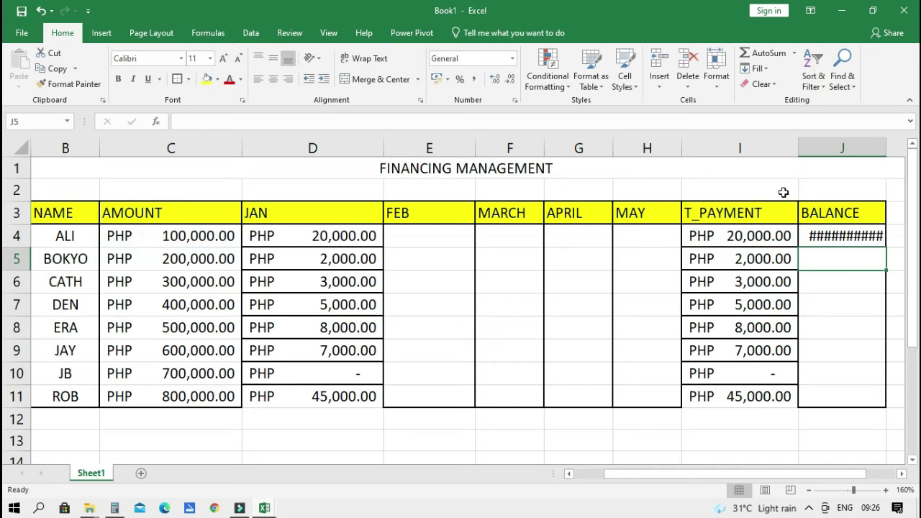
{"action": "left_click_drag", "start_coordinate": [887, 148], "coordinate": [901, 147]}
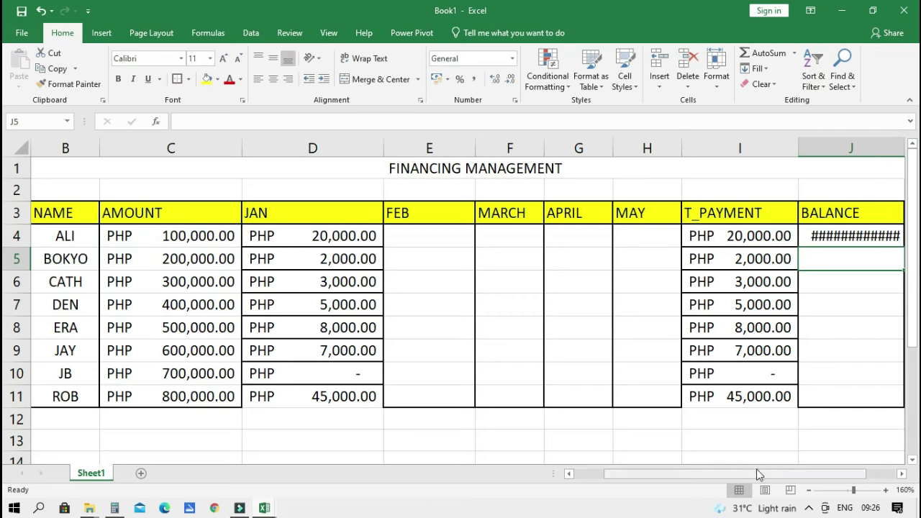
{"action": "scroll", "coordinate": [827, 276], "scroll_direction": "right", "scroll_amount": 1}
{"action": "left_click_drag", "start_coordinate": [836, 148], "coordinate": [855, 148]}
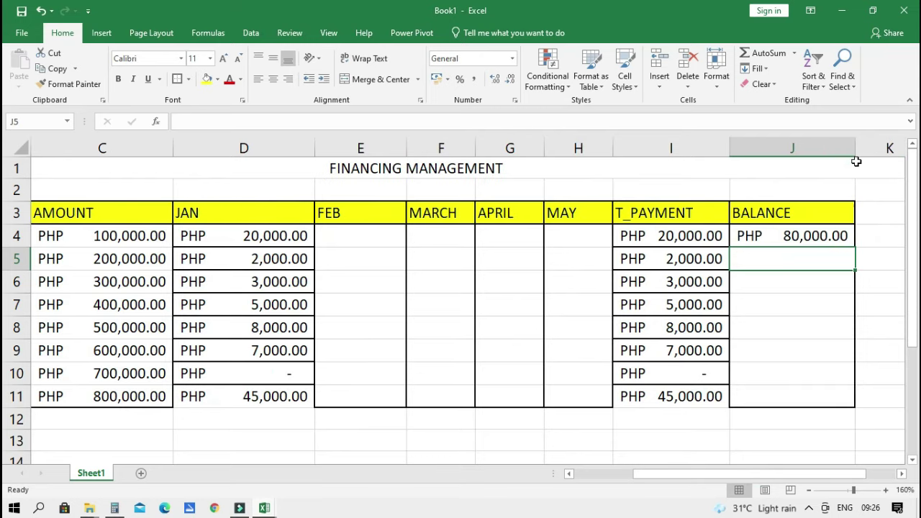
{"action": "left_click", "coordinate": [821, 312]}
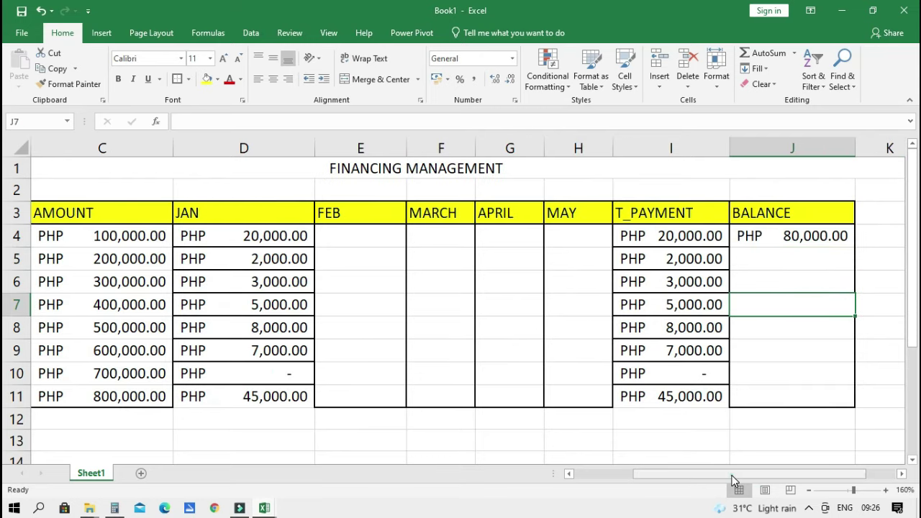
{"action": "left_click_drag", "start_coordinate": [729, 475], "coordinate": [576, 472]}
- Enter ALI's FEB payment of 1000 and widen the FEB column to show it
{"action": "left_click", "coordinate": [117, 240]}
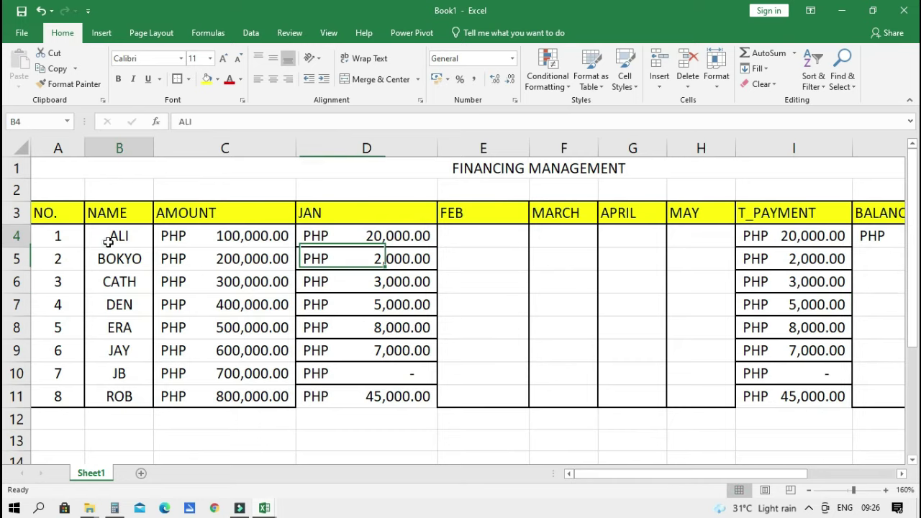
{"action": "key", "text": "Right"}
{"action": "key", "text": "Right"}
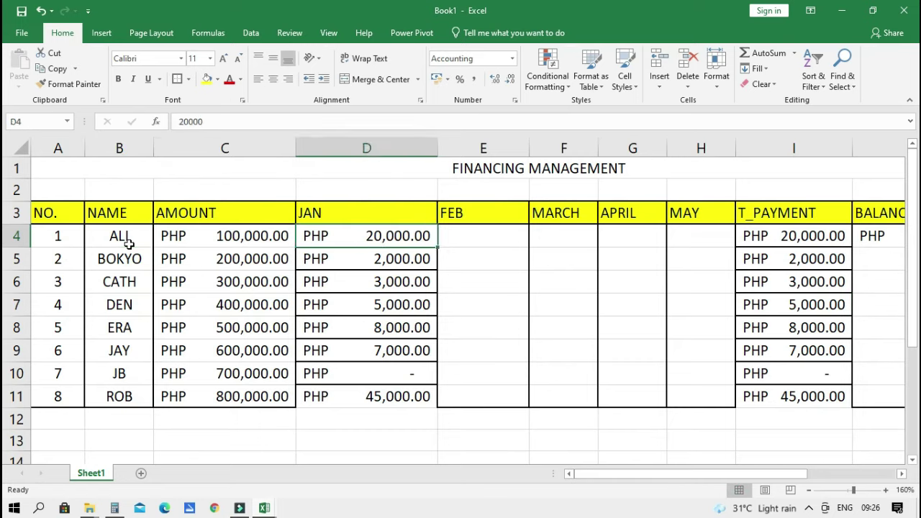
{"action": "key", "text": "Right"}
{"action": "key", "text": "Right"}
{"action": "key", "text": "Right"}
{"action": "key", "text": "Right"}
{"action": "key", "text": "Right"}
{"action": "key", "text": "Right"}
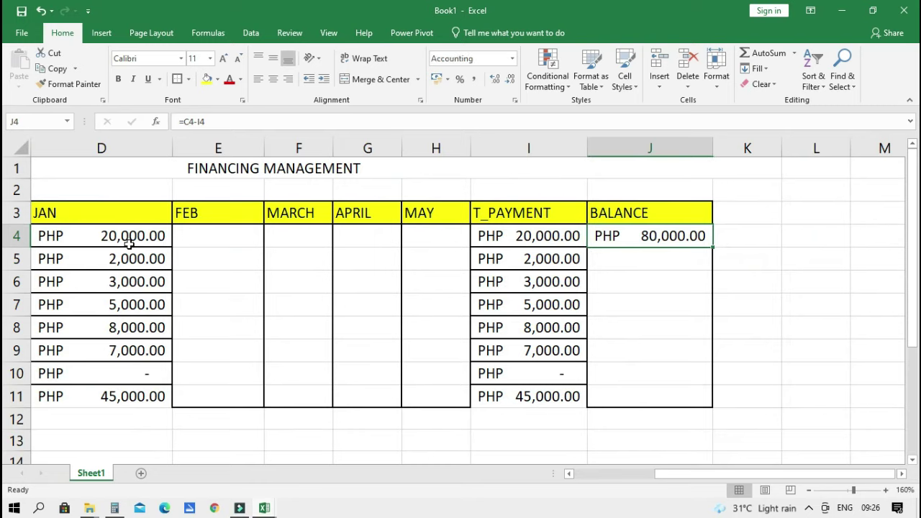
{"action": "key", "text": "Left"}
{"action": "key", "text": "Left"}
{"action": "key", "text": "Left"}
{"action": "key", "text": "Left"}
{"action": "key", "text": "Left"}
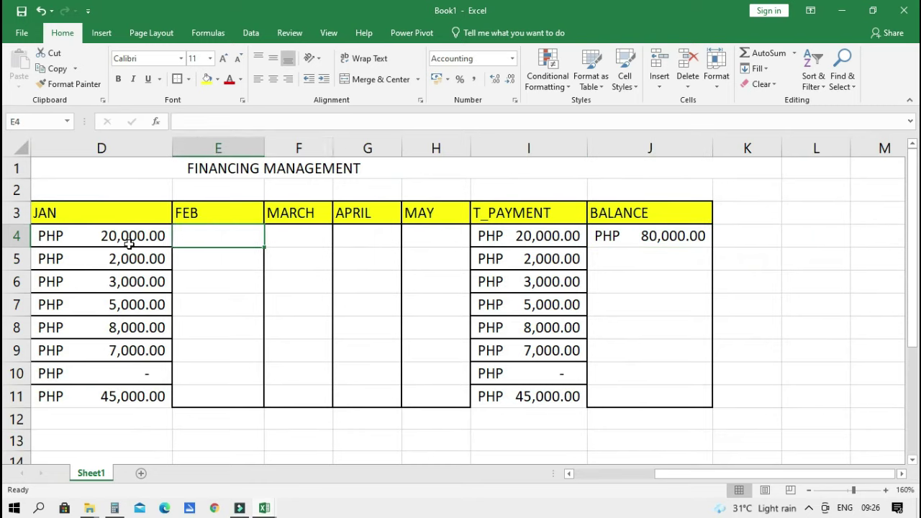
{"action": "type", "text": "1000"}
{"action": "key", "text": "Return"}
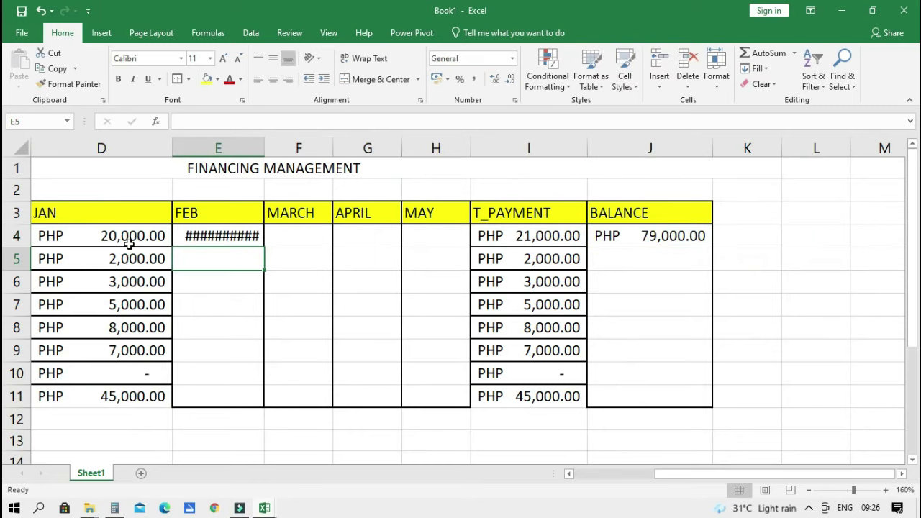
{"action": "left_click_drag", "start_coordinate": [264, 148], "coordinate": [282, 149]}
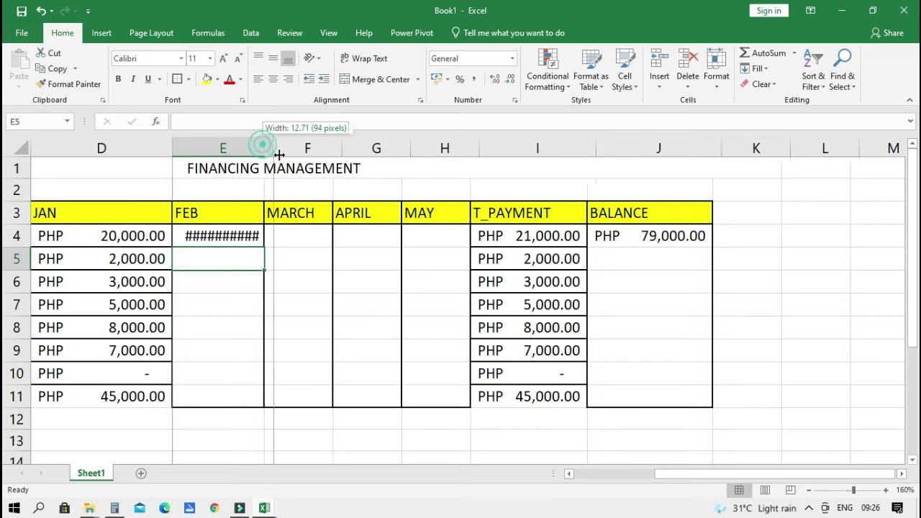
{"action": "left_click", "coordinate": [263, 237]}
- Enter ALI's MARCH payment of 45,000 and check his T_PAYMENT and BALANCE formulas
{"action": "key", "text": "Right"}
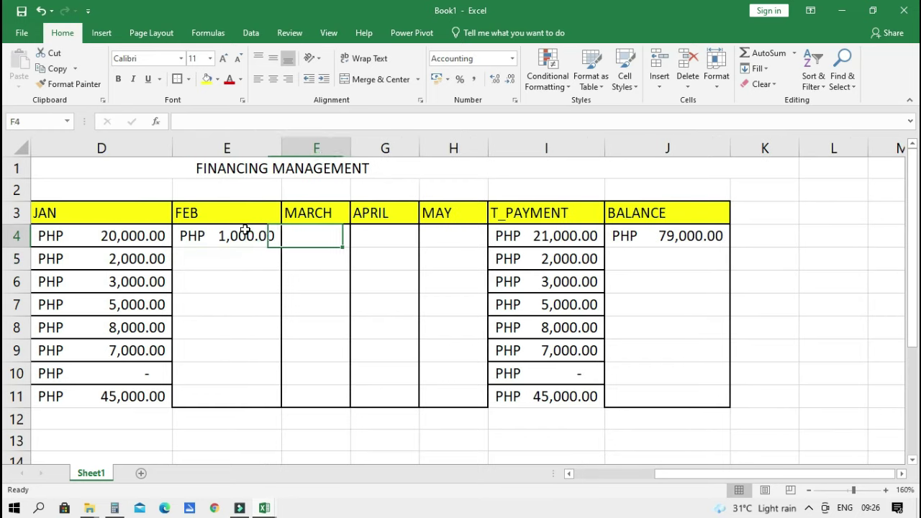
{"action": "key", "text": "Right"}
{"action": "key", "text": "Right"}
{"action": "key", "text": "Right"}
{"action": "key", "text": "Right"}
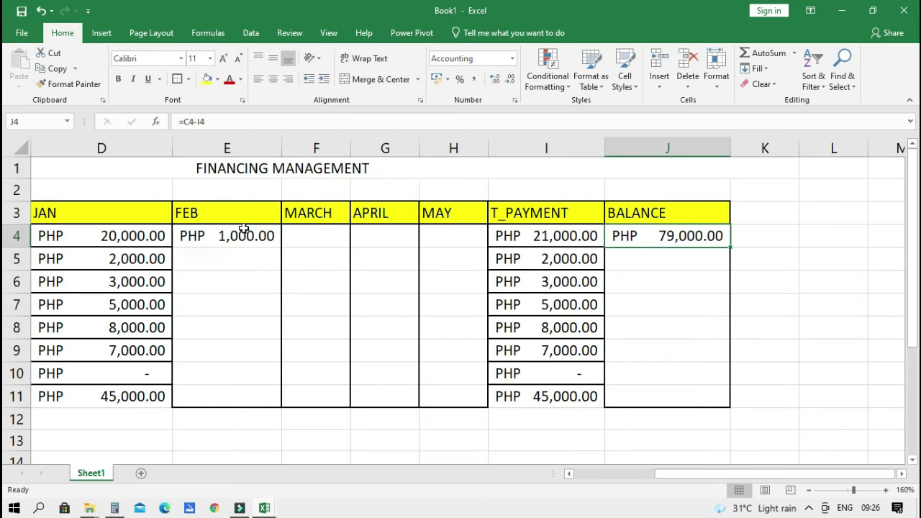
{"action": "key", "text": "Left"}
{"action": "key", "text": "Left"}
{"action": "key", "text": "Left"}
{"action": "key", "text": "Left"}
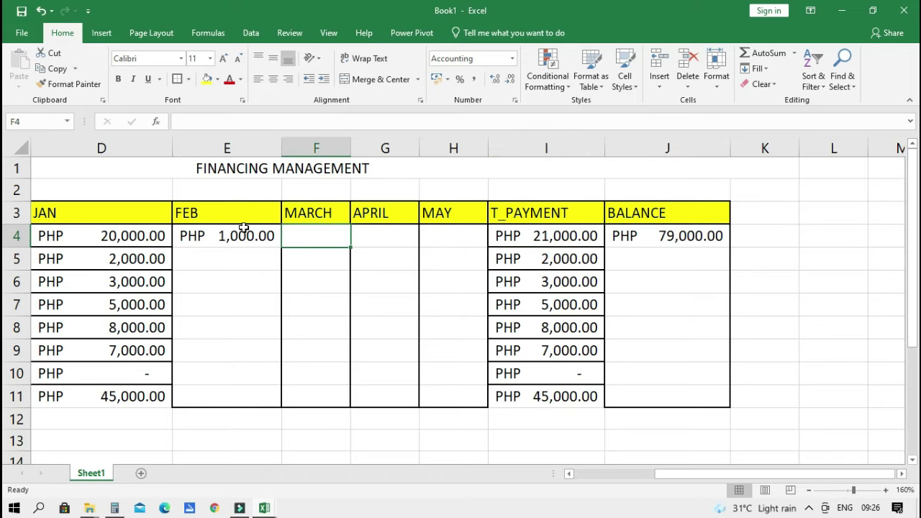
{"action": "type", "text": "45000"}
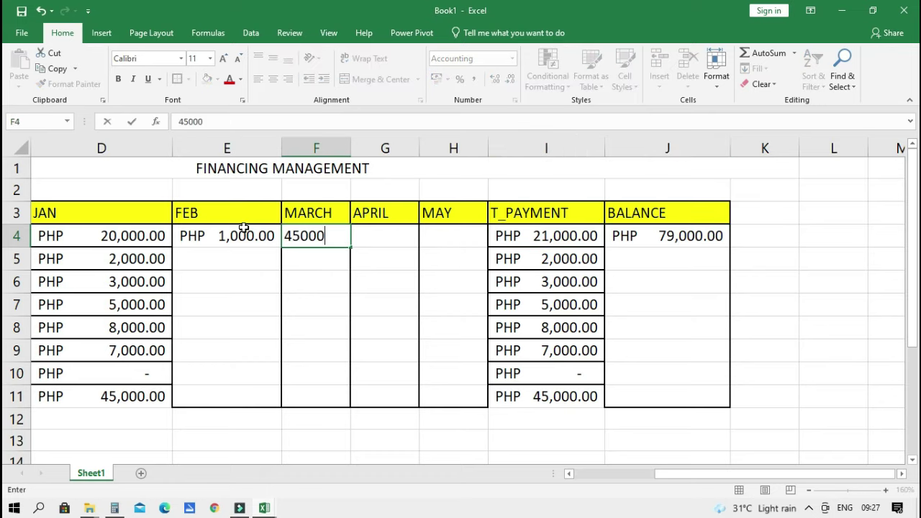
{"action": "key", "text": "Return"}
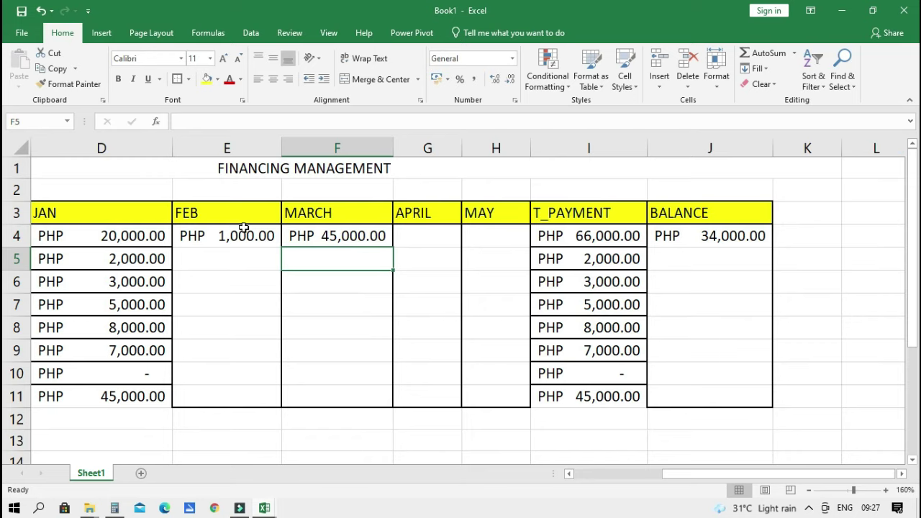
{"action": "key", "text": "Right"}
{"action": "key", "text": "Right"}
{"action": "key", "text": "Right"}
{"action": "key", "text": "Right"}
{"action": "key", "text": "Up"}
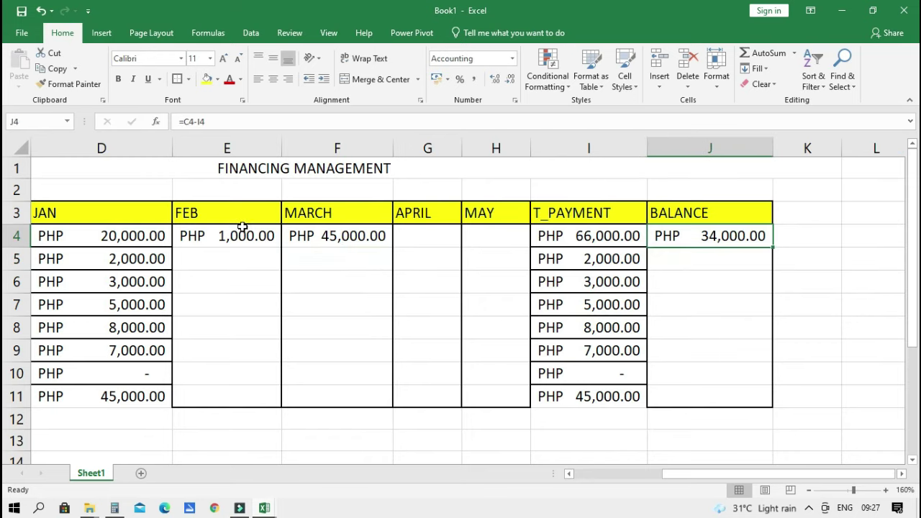
{"action": "key", "text": "Left"}
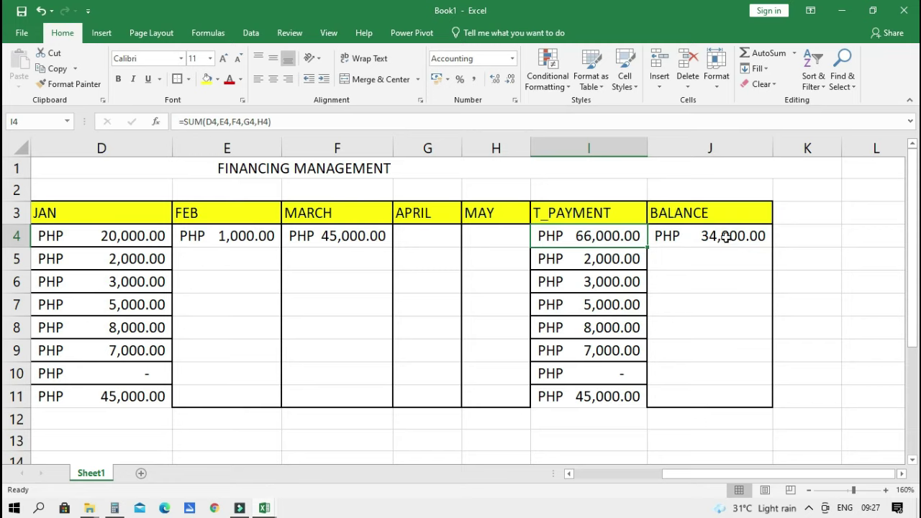
{"action": "left_click", "coordinate": [748, 243]}
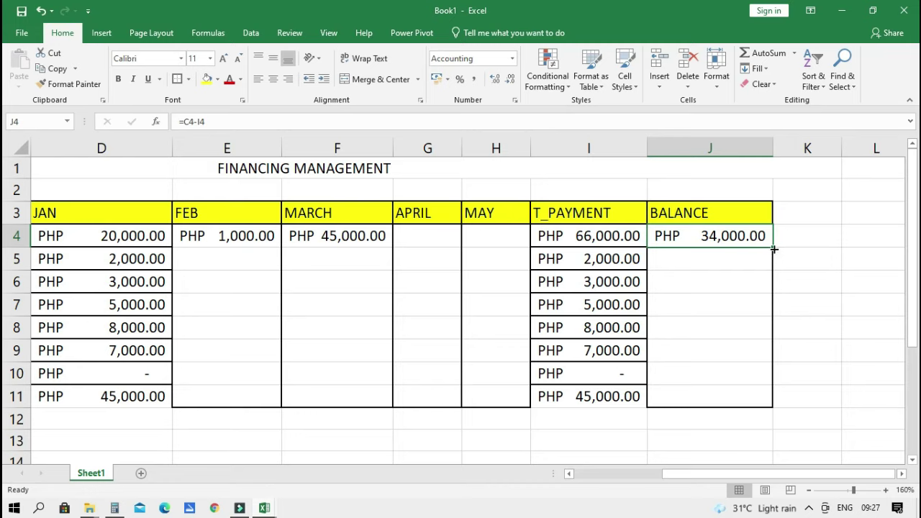
- Copy ALI's BALANCE formula =C4-I4 down to J11 for all eight borrowers
{"action": "left_click_drag", "start_coordinate": [773, 249], "coordinate": [765, 403]}
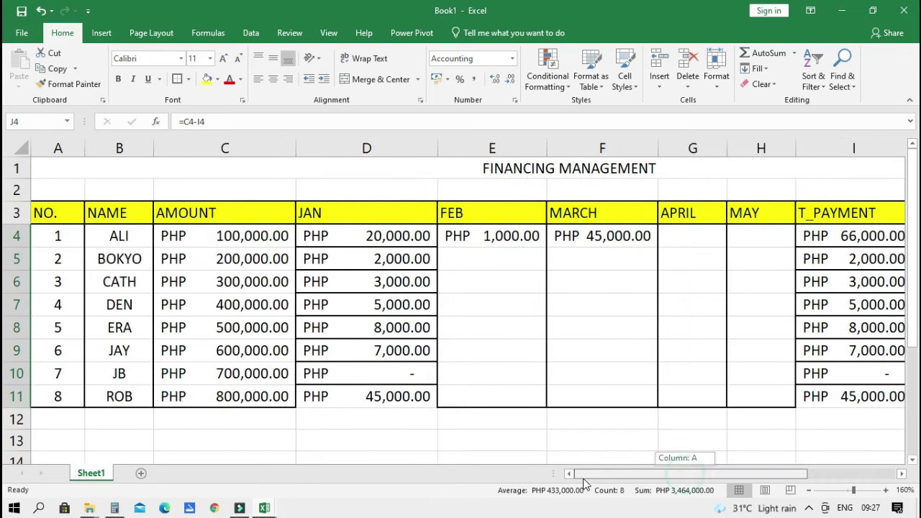
{"action": "left_click_drag", "start_coordinate": [698, 475], "coordinate": [696, 475]}
{"action": "left_click", "coordinate": [229, 256]}
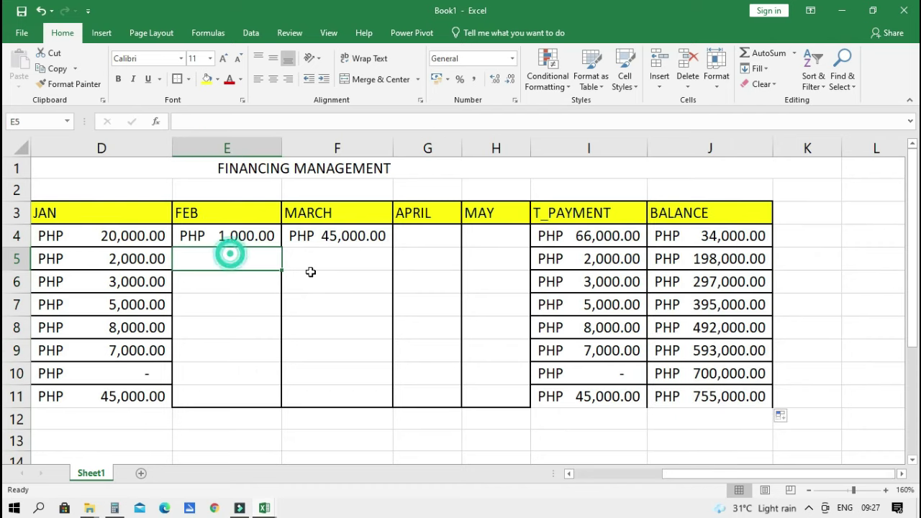
{"action": "left_click", "coordinate": [244, 259]}
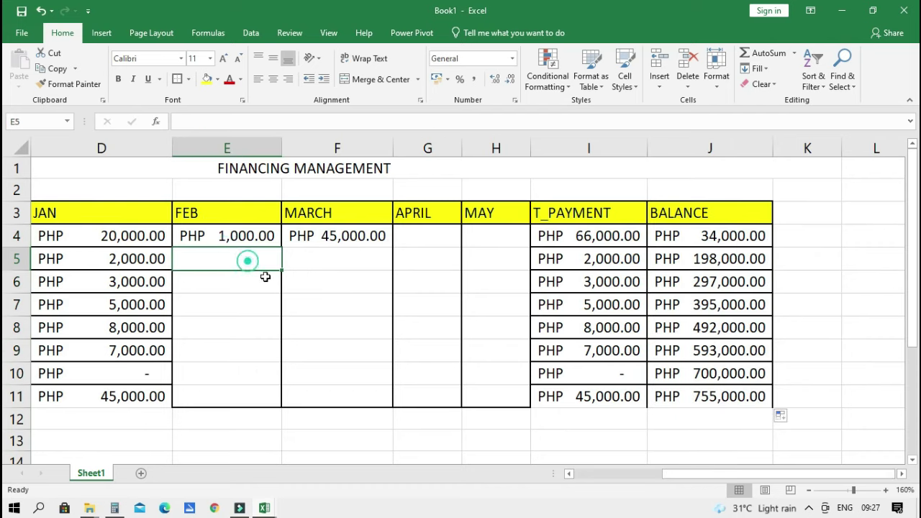
- Enter 0 as the FEB payment for the remaining borrowers down column E
{"action": "type", "text": "0"}
{"action": "key", "text": "Return"}
{"action": "type", "text": "0"}
{"action": "key", "text": "Return"}
{"action": "type", "text": "0"}
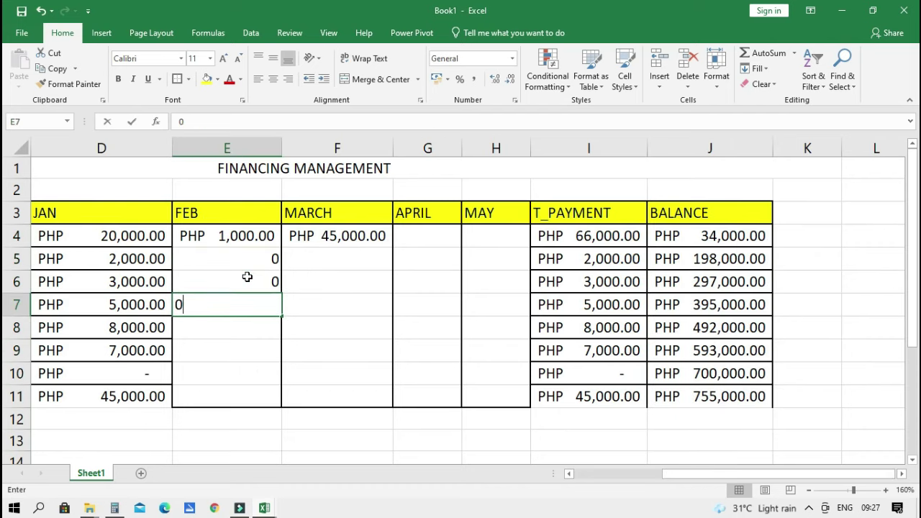
{"action": "key", "text": "Return"}
{"action": "type", "text": "0"}
{"action": "key", "text": "Return"}
{"action": "key", "text": "0"}
{"action": "key", "text": "Return"}
{"action": "type", "text": "0"}
{"action": "key", "text": "Return"}
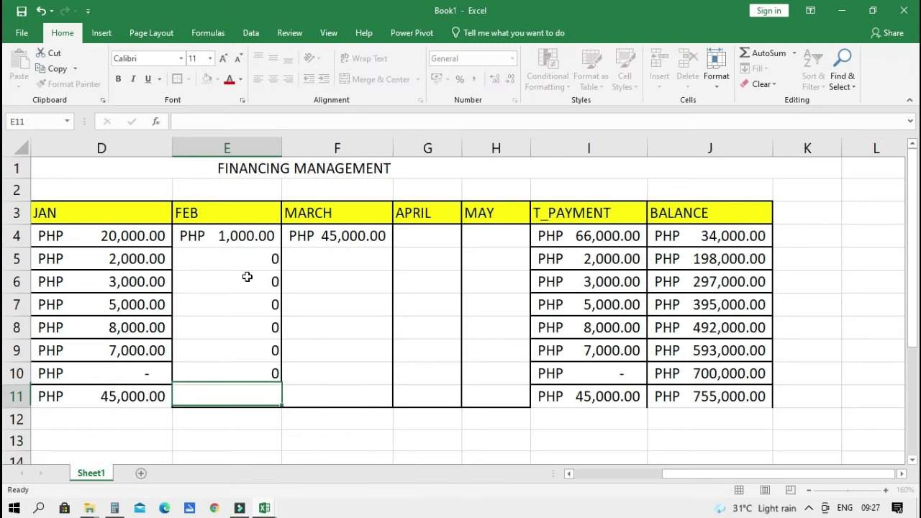
{"action": "type", "text": "0"}
- Clear the test zeros from the upper FEB cells, leaving 0 in E9:E11
{"action": "key", "text": "Up"}
{"action": "key", "text": "Up"}
{"action": "key", "text": "Up"}
{"action": "key", "text": "Up"}
{"action": "key", "text": "Up"}
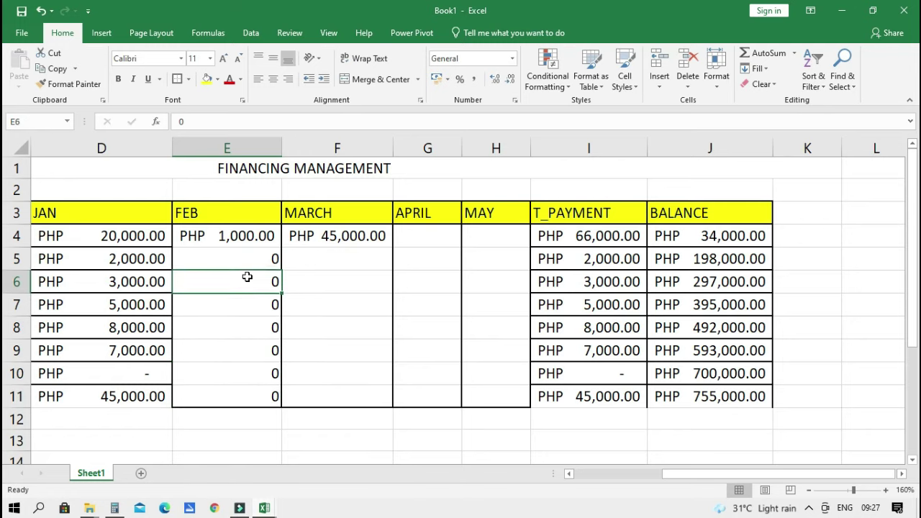
{"action": "key", "text": "Up"}
{"action": "key", "text": "BackSpace"}
{"action": "key", "text": "Return"}
{"action": "key", "text": "BackSpace"}
{"action": "key", "text": "Return"}
{"action": "key", "text": "BackSpace"}
{"action": "key", "text": "Return"}
{"action": "key", "text": "BackSpace"}
{"action": "key", "text": "Return"}
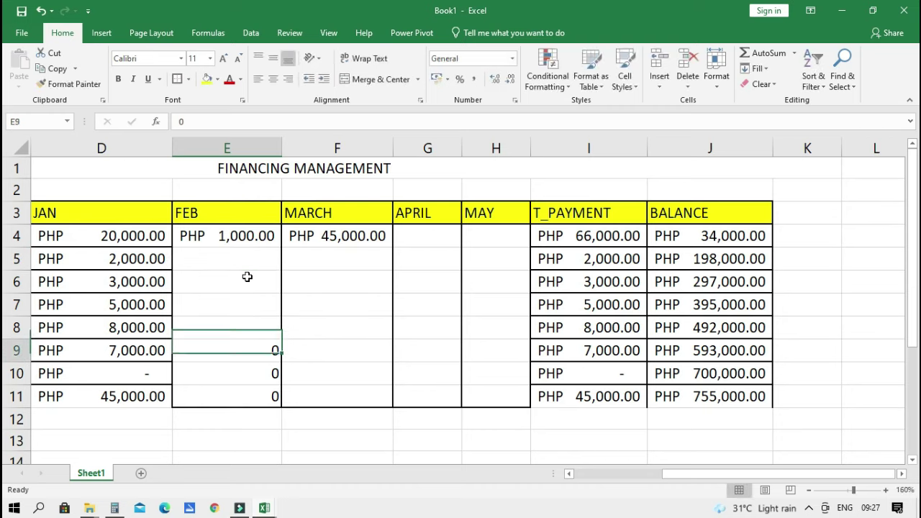
{"action": "key", "text": "BackSpace"}
{"action": "key", "text": "Return"}
{"action": "key", "text": "BackSpace"}
{"action": "key", "text": "Return"}
{"action": "key", "text": "BackSpace"}
{"action": "key", "text": "Return"}
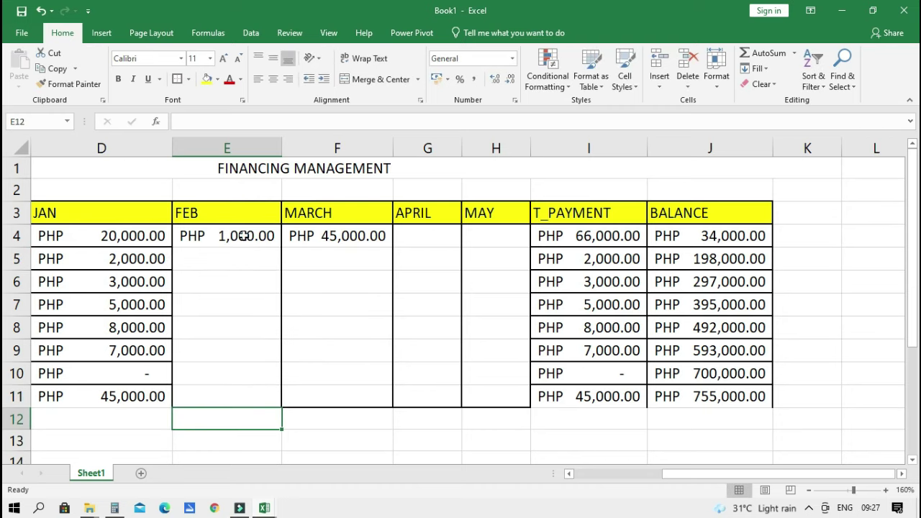
- Copy the 1,000.00 FEB payment down from E4, then set E5:E11 to 0 (PHP -)
{"action": "left_click", "coordinate": [244, 236]}
{"action": "left_click_drag", "start_coordinate": [282, 247], "coordinate": [268, 398]}
{"action": "left_click", "coordinate": [251, 261]}
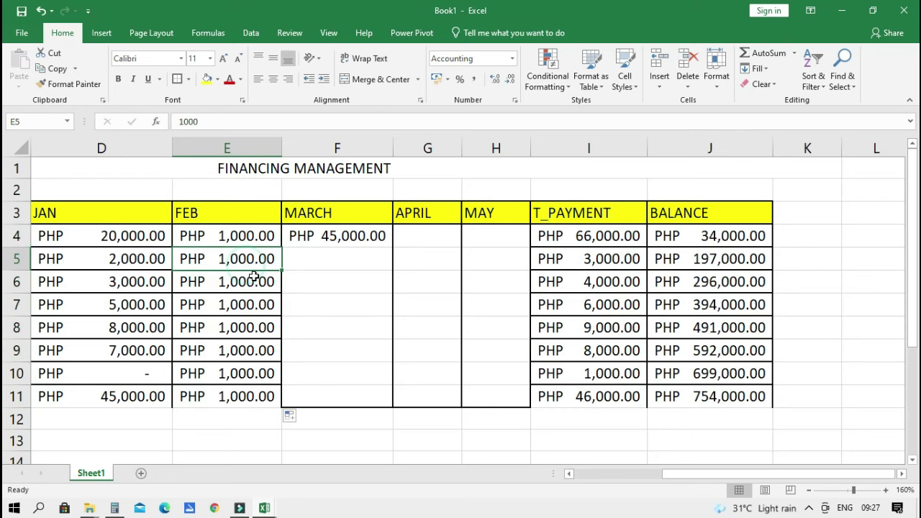
{"action": "type", "text": "0 0 0 0 0"}
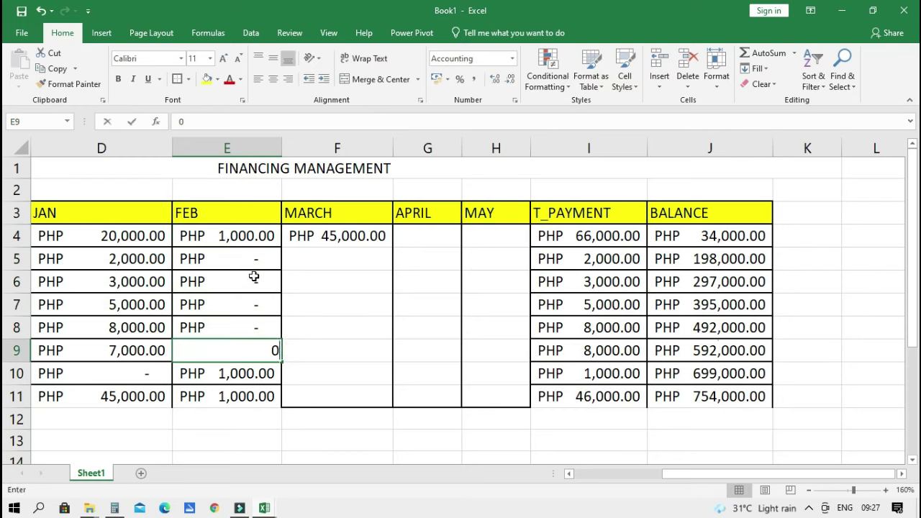
{"action": "type", "text": " 0"}
{"action": "key", "text": "Return"}
{"action": "type", "text": "0"}
{"action": "key", "text": "Return"}
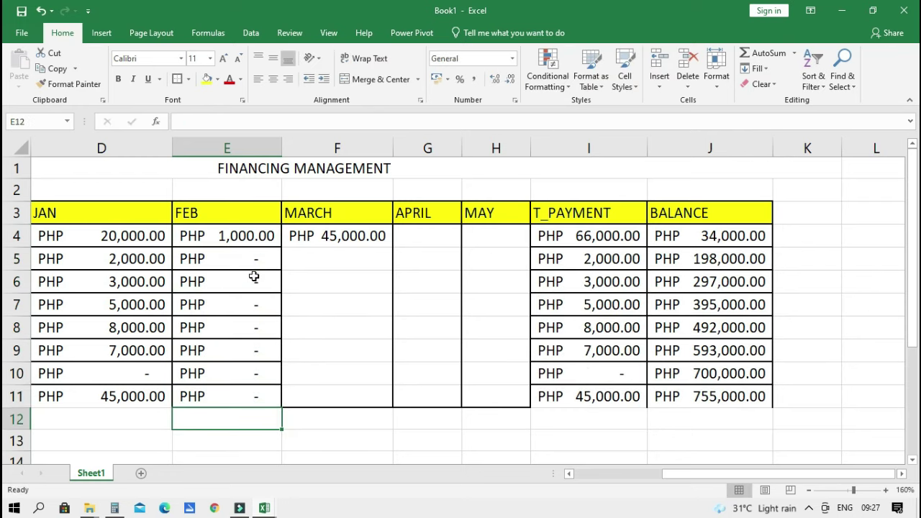
- Try an 8000 MARCH payment for the second borrower, check the balance, then delete it
{"action": "key", "text": "Up"}
{"action": "key", "text": "Up"}
{"action": "key", "text": "Up"}
{"action": "key", "text": "Up"}
{"action": "key", "text": "Up"}
{"action": "key", "text": "Up"}
{"action": "key", "text": "Up"}
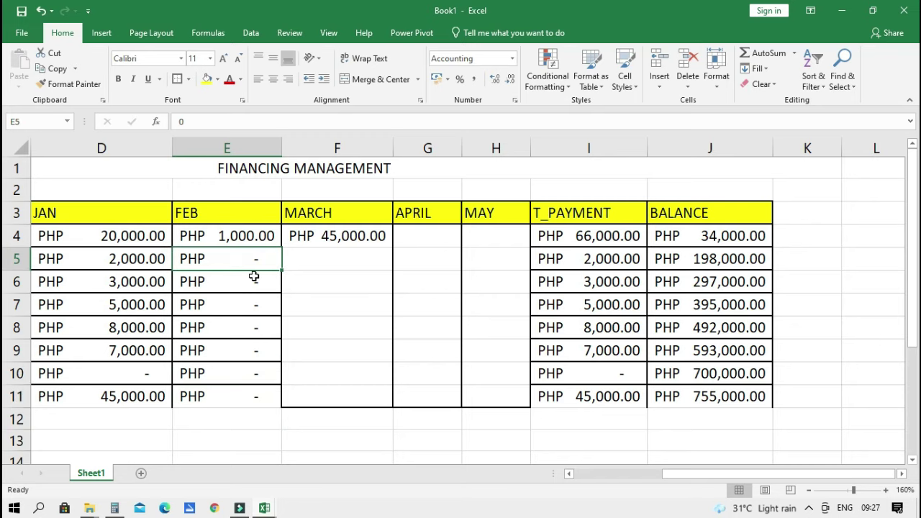
{"action": "key", "text": "Right"}
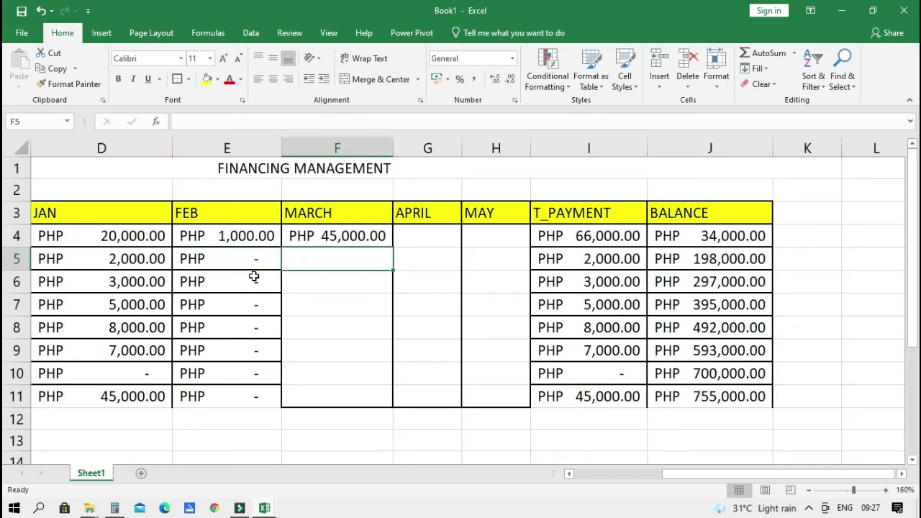
{"action": "key", "text": "Left"}
{"action": "key", "text": "Right"}
{"action": "type", "text": "8"}
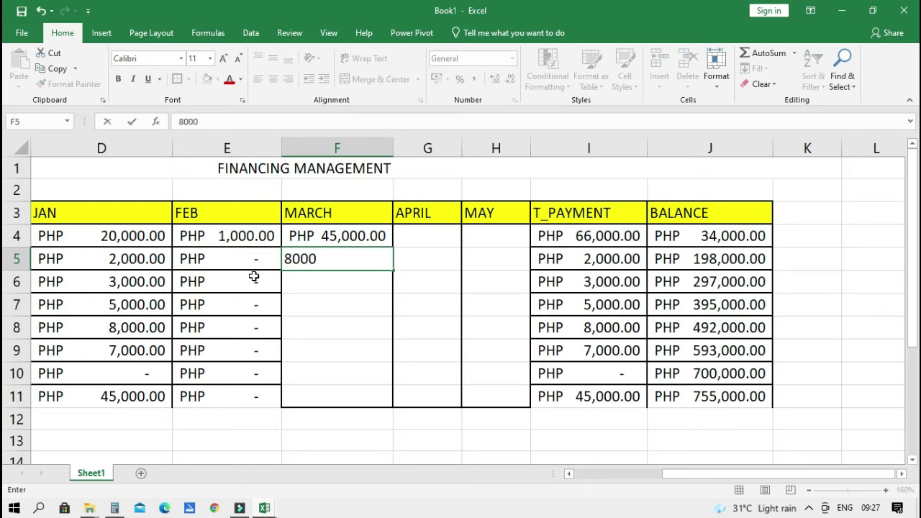
{"action": "left_click", "coordinate": [692, 259]}
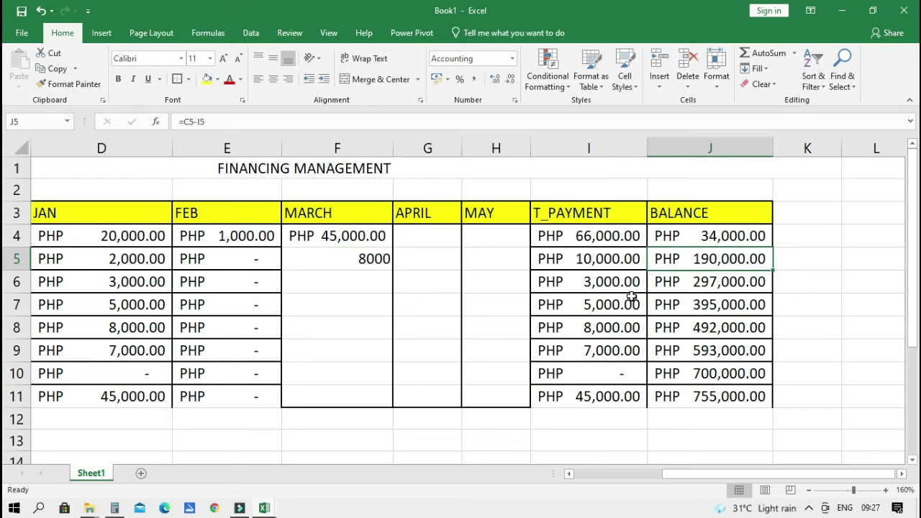
{"action": "left_click", "coordinate": [459, 301]}
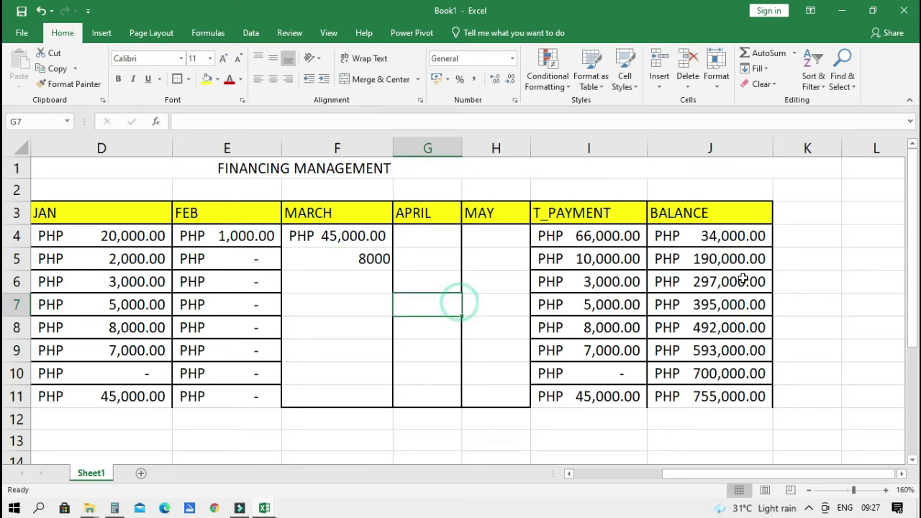
{"action": "left_click", "coordinate": [343, 266]}
{"action": "key", "text": "Delete"}
{"action": "key", "text": "Up"}
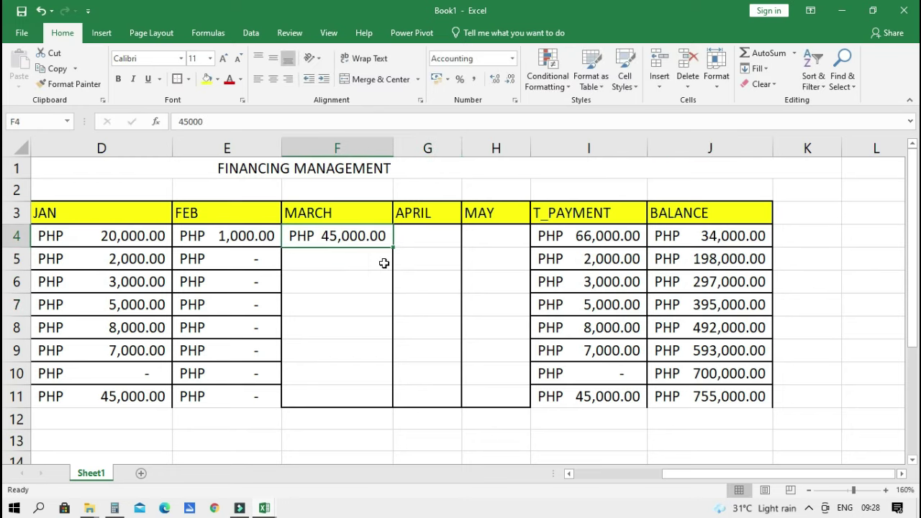
- Copy the 45,000.00 MARCH payment down to row 11, then reset the copied cells to 0
{"action": "left_click_drag", "start_coordinate": [396, 246], "coordinate": [376, 403]}
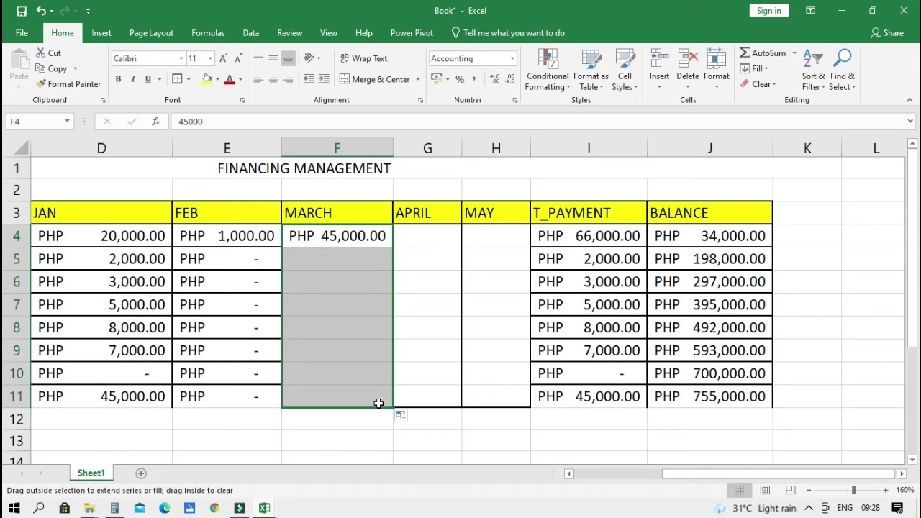
{"action": "left_click", "coordinate": [348, 255]}
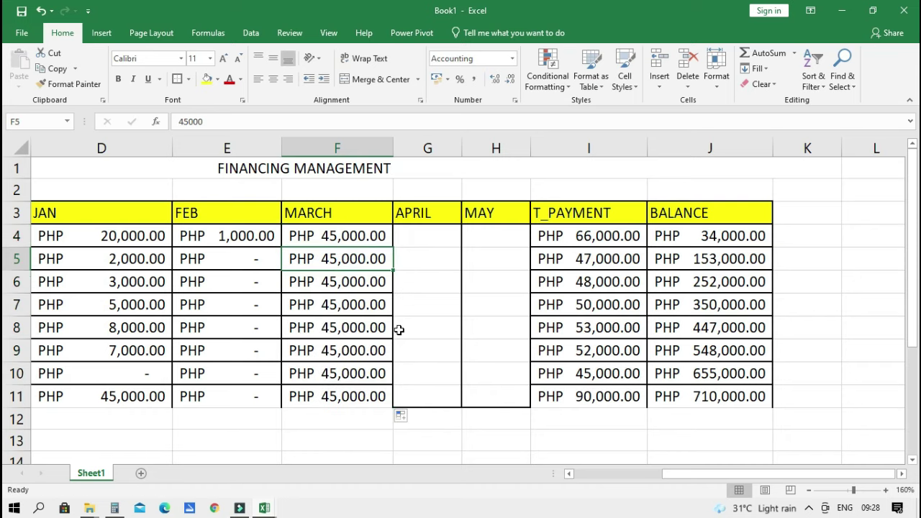
{"action": "type", "text": "0 0 0"}
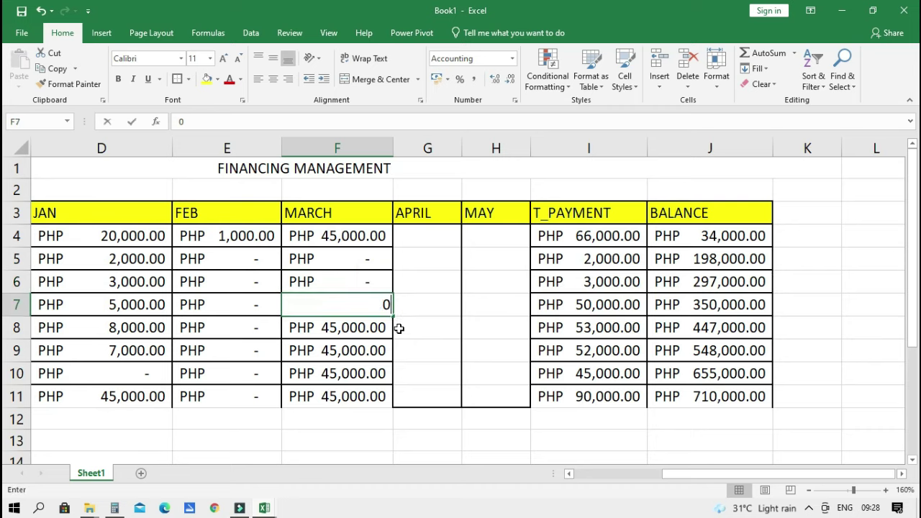
{"action": "key", "text": "Return"}
{"action": "type", "text": "0"}
{"action": "key", "text": "Return"}
{"action": "type", "text": "0"}
{"action": "key", "text": "Return"}
{"action": "type", "text": "0"}
{"action": "key", "text": "Return"}
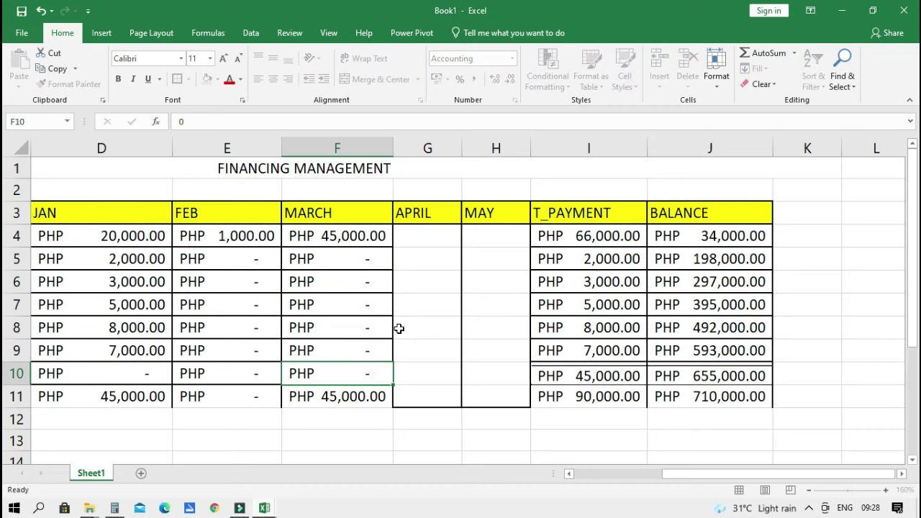
{"action": "type", "text": "0"}
{"action": "key", "text": "Up"}
{"action": "key", "text": "Up"}
{"action": "key", "text": "Up"}
{"action": "key", "text": "Up"}
{"action": "key", "text": "Up"}
{"action": "key", "text": "Up"}
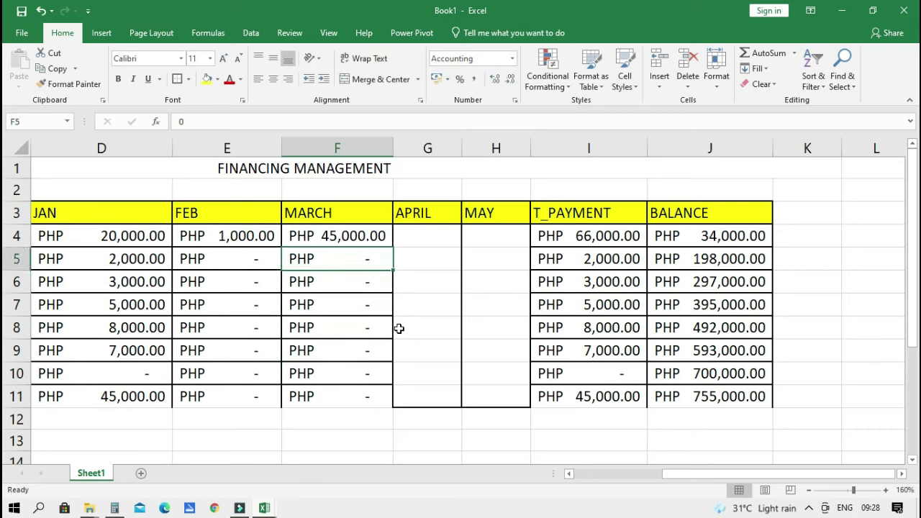
- Enter MARCH payments of 8,000, 97,000 and 5,000 for rows 5–7
{"action": "type", "text": "8,"}
{"action": "type", "text": "000"}
{"action": "key", "text": "Return"}
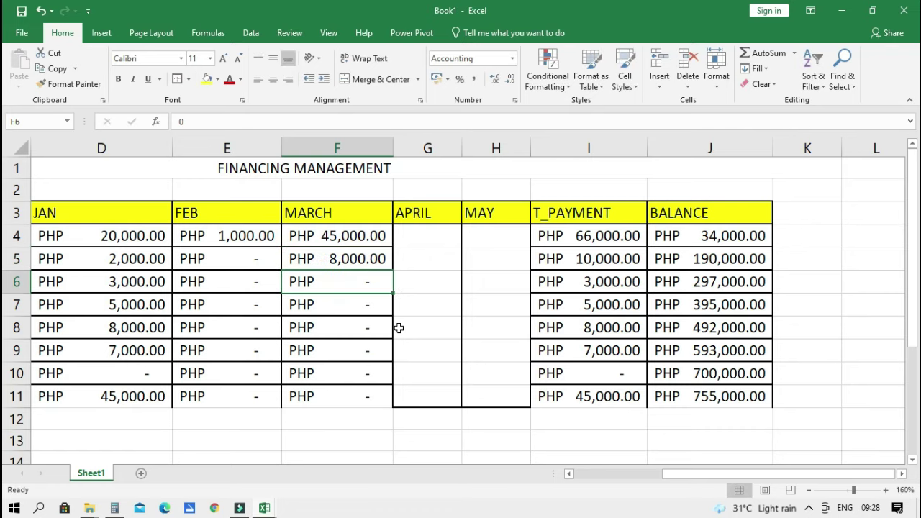
{"action": "type", "text": "9"}
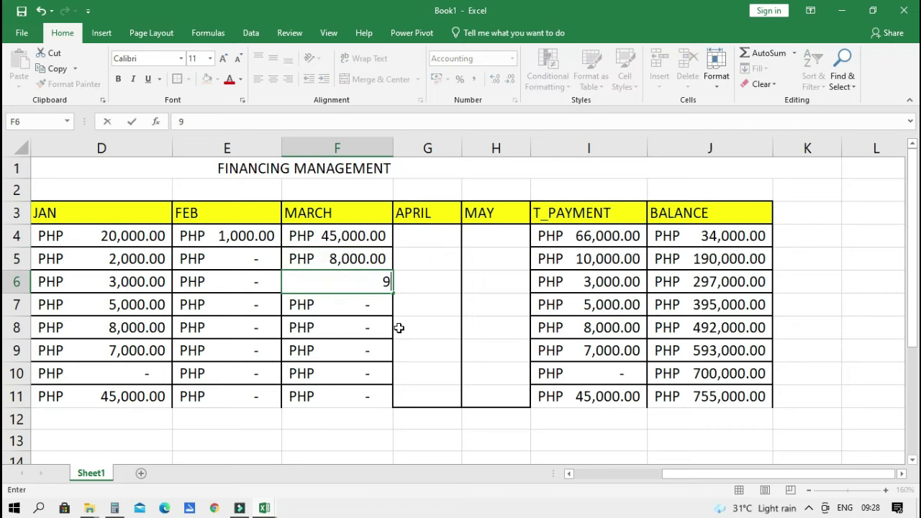
{"action": "type", "text": "PHP 97,000"}
{"action": "key", "text": "Return"}
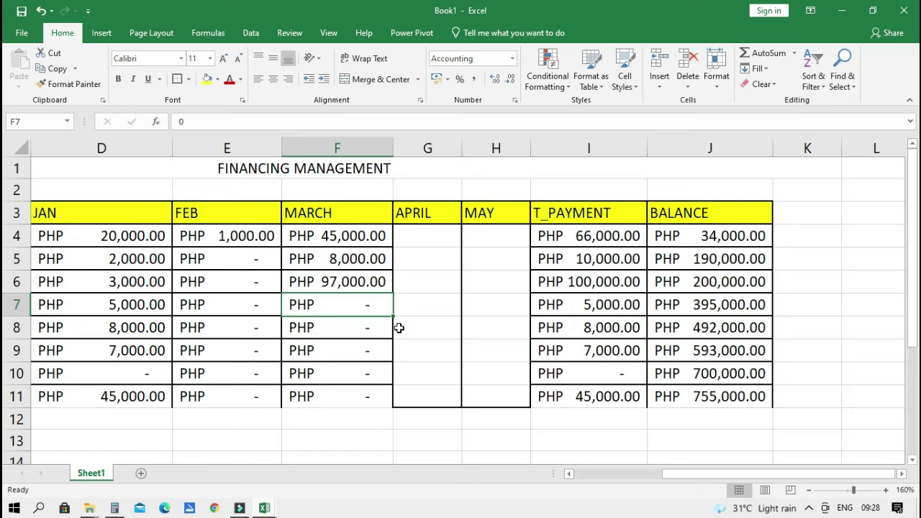
{"action": "type", "text": "5,000"}
{"action": "key", "text": "Return"}
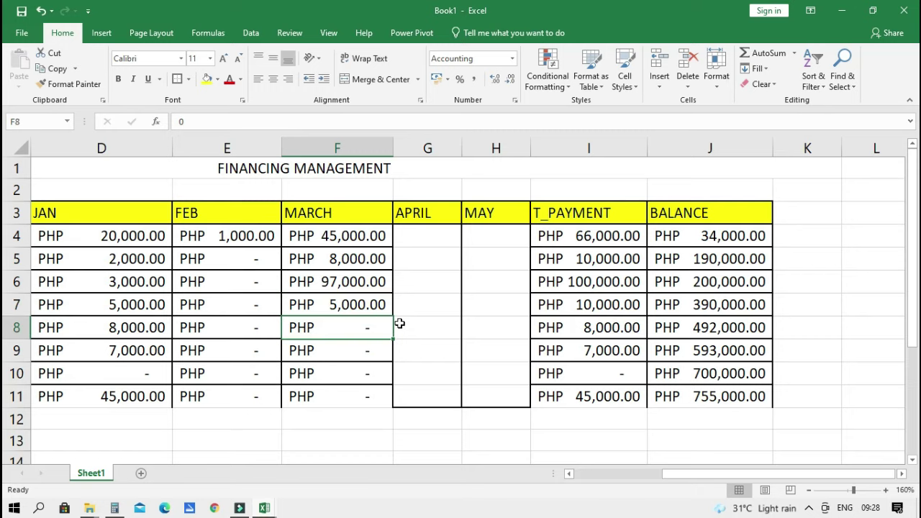
- Enter MARCH payments of 2,000, 3,000, 500,000 and 20,000 for rows 8–11
{"action": "type", "text": "2,000"}
{"action": "key", "text": "Return"}
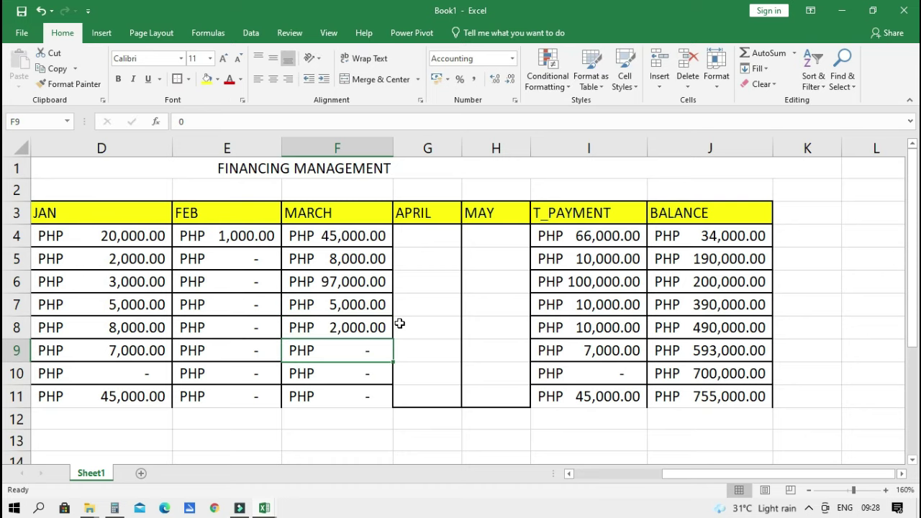
{"action": "type", "text": "3000"}
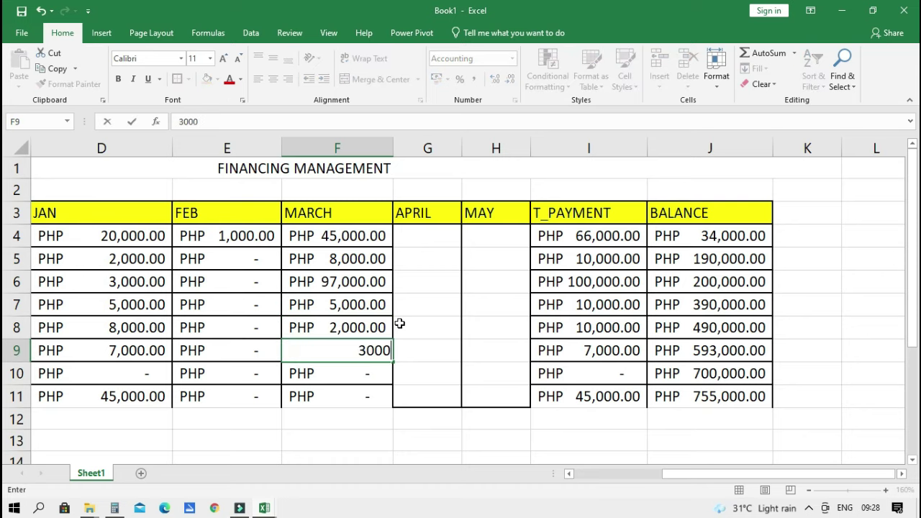
{"action": "key", "text": "Return"}
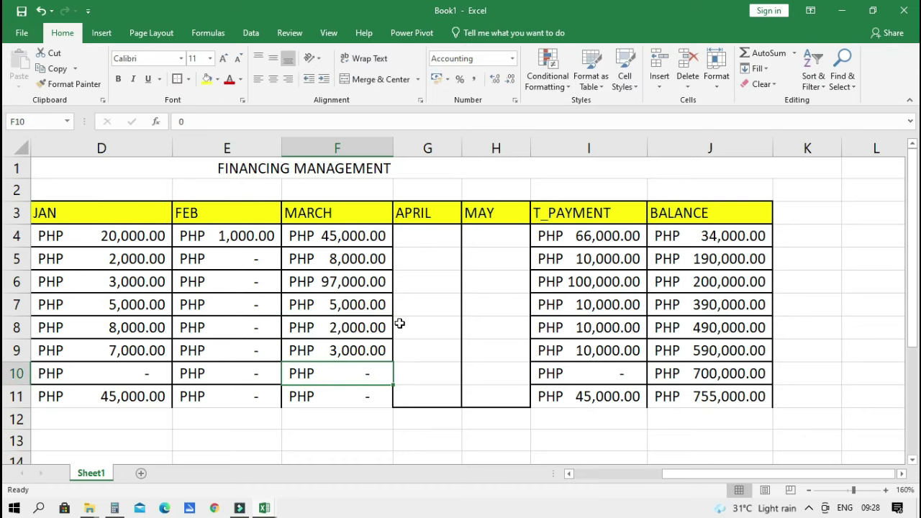
{"action": "type", "text": "500,"}
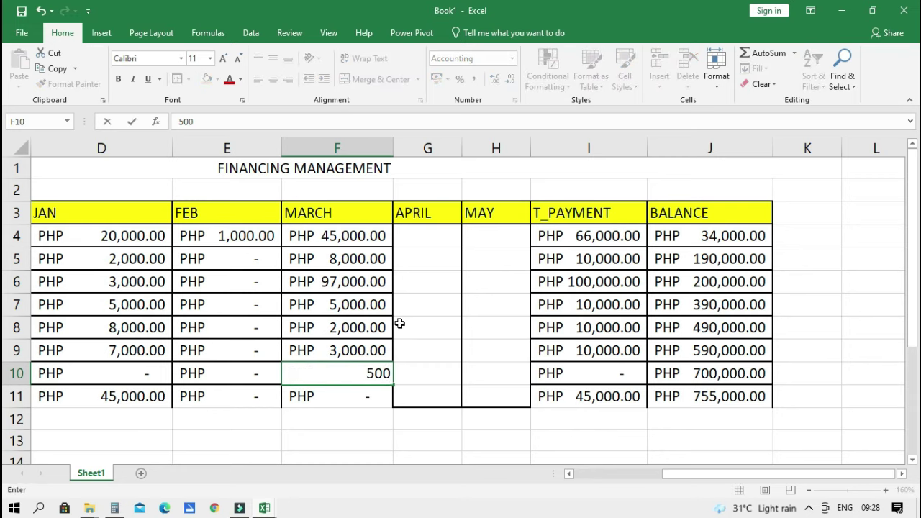
{"action": "type", "text": "000"}
{"action": "key", "text": "Return"}
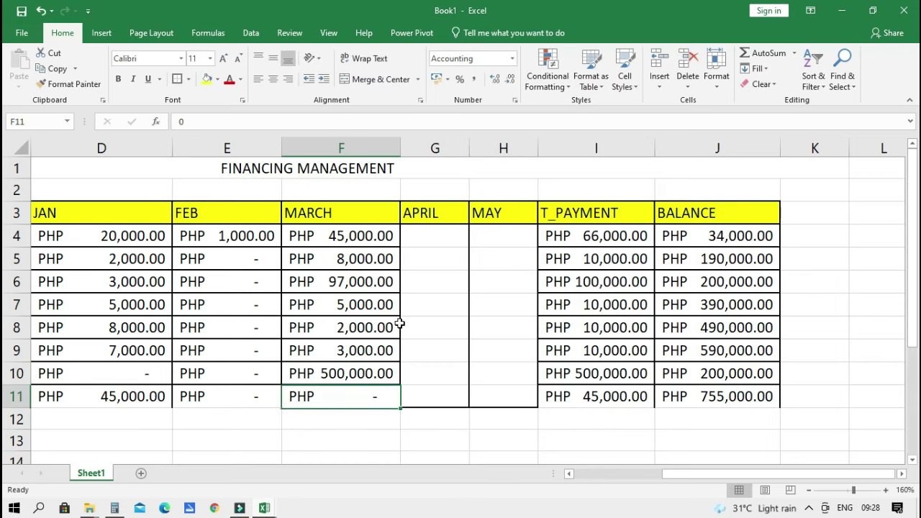
{"action": "type", "text": "20,00"}
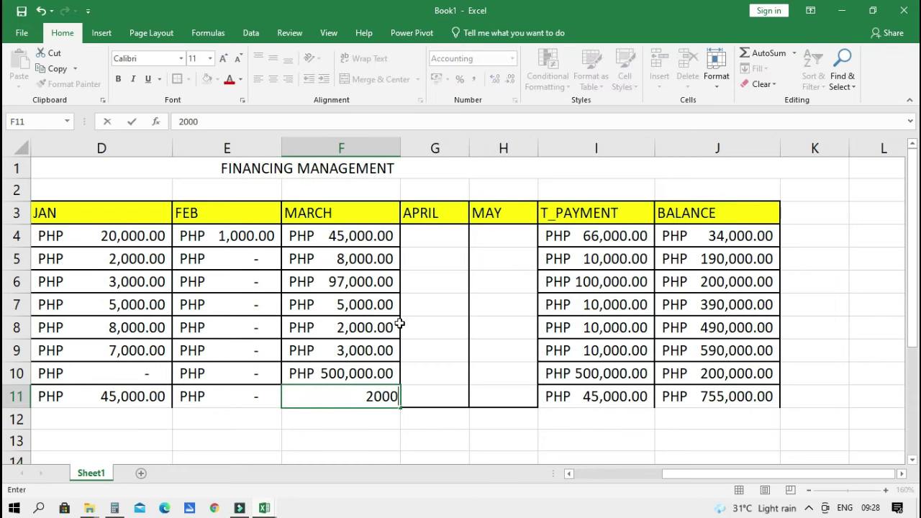
{"action": "type", "text": "0"}
{"action": "key", "text": "Return"}
{"action": "scroll", "coordinate": [452, 284], "scroll_direction": "down", "scroll_amount": 1}
{"action": "scroll", "coordinate": [508, 323], "scroll_direction": "up", "scroll_amount": 1}
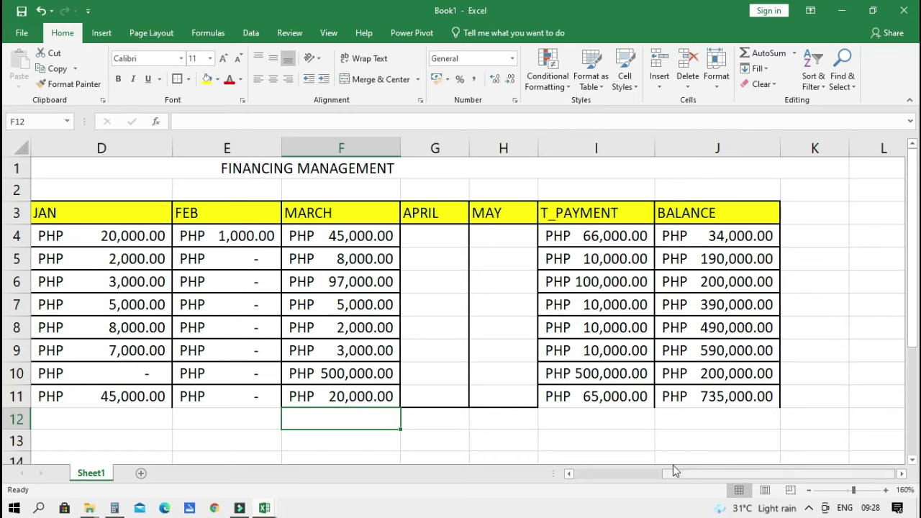
{"action": "left_click_drag", "start_coordinate": [678, 479], "coordinate": [598, 479]}
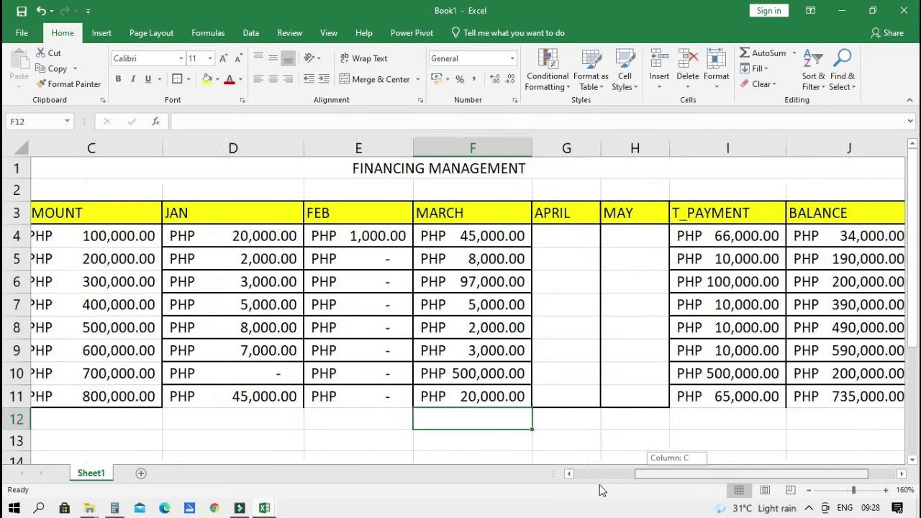
{"action": "left_click", "coordinate": [104, 282]}
{"action": "key", "text": "Right"}
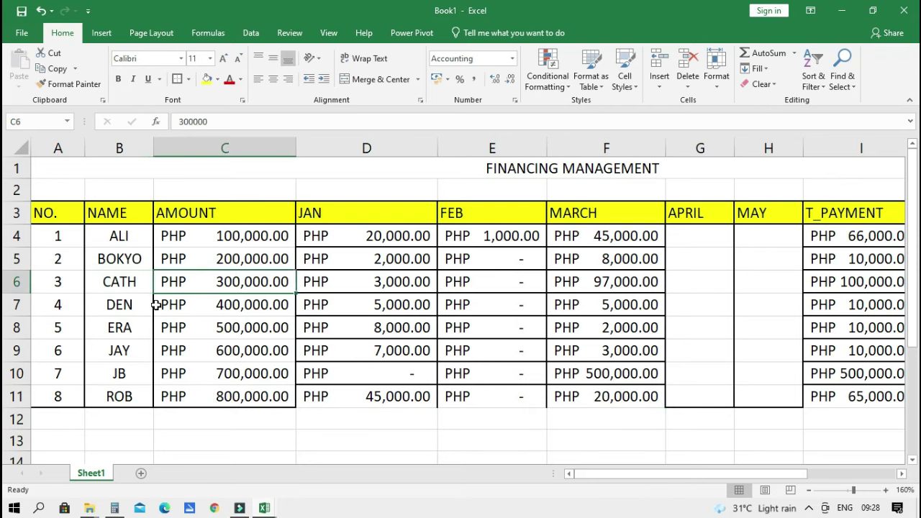
{"action": "key", "text": "Right"}
{"action": "key", "text": "Right"}
{"action": "key", "text": "Right"}
{"action": "key", "text": "Right"}
{"action": "key", "text": "Right"}
{"action": "key", "text": "Right"}
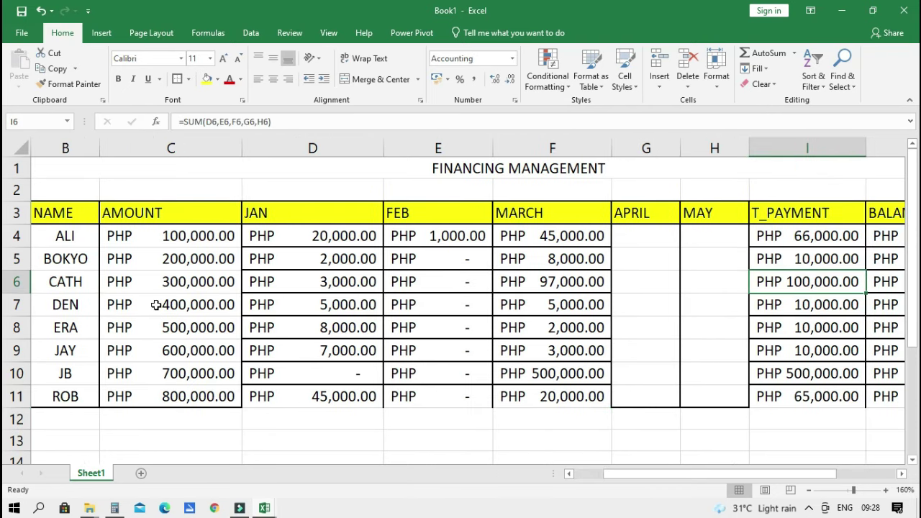
{"action": "key", "text": "Left"}
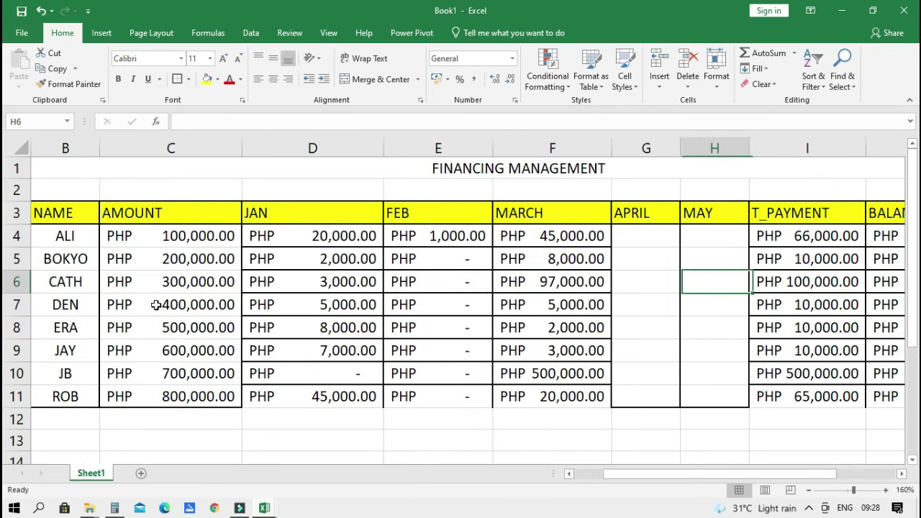
{"action": "key", "text": "Left"}
{"action": "key", "text": "Left"}
{"action": "key", "text": "Left"}
{"action": "key", "text": "Right"}
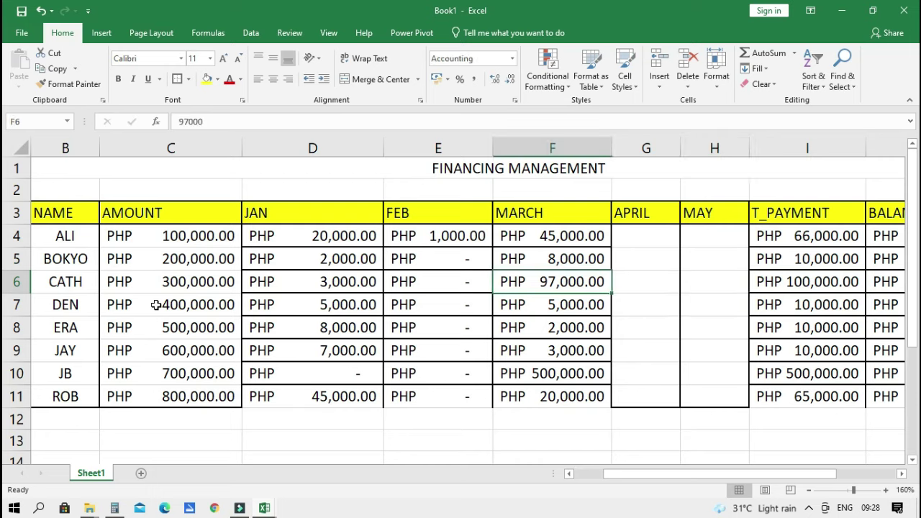
{"action": "key", "text": "Left"}
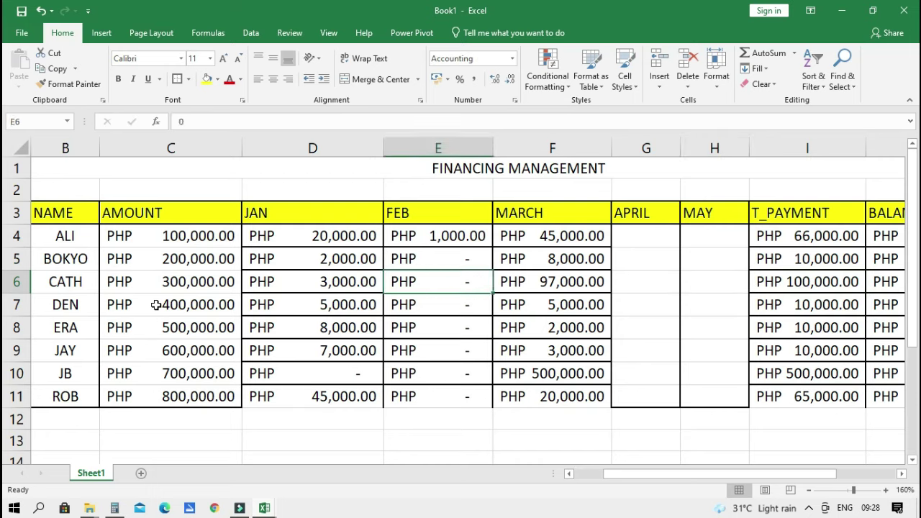
{"action": "key", "text": "Left"}
{"action": "key", "text": "Left"}
{"action": "key", "text": "Right"}
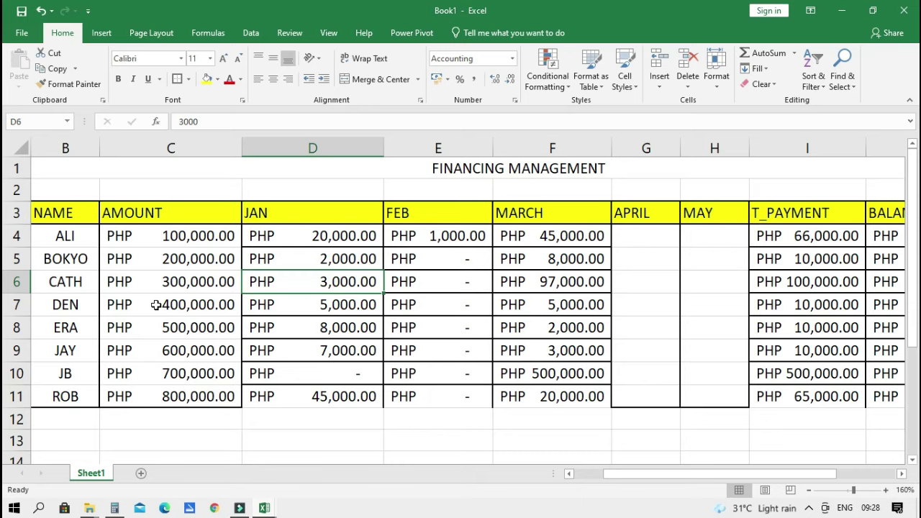
{"action": "key", "text": "Right"}
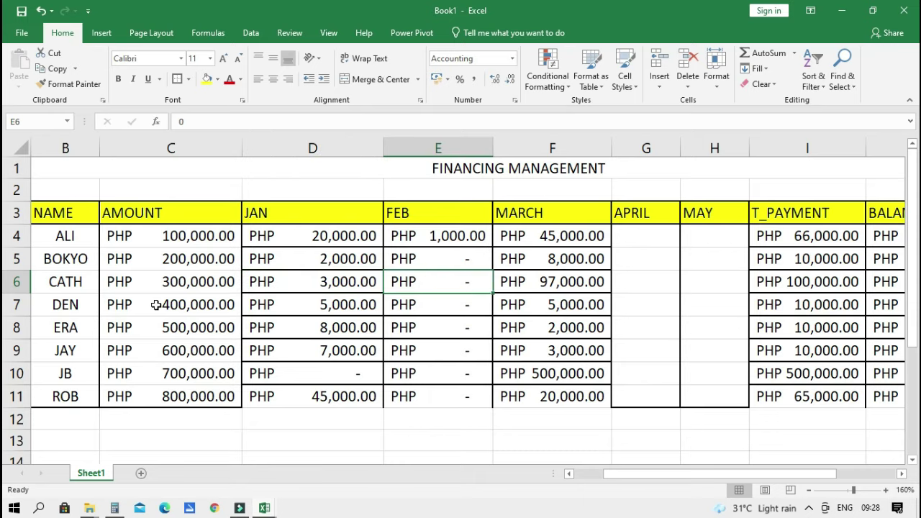
{"action": "key", "text": "Right"}
{"action": "key", "text": "Right"}
{"action": "key", "text": "Right"}
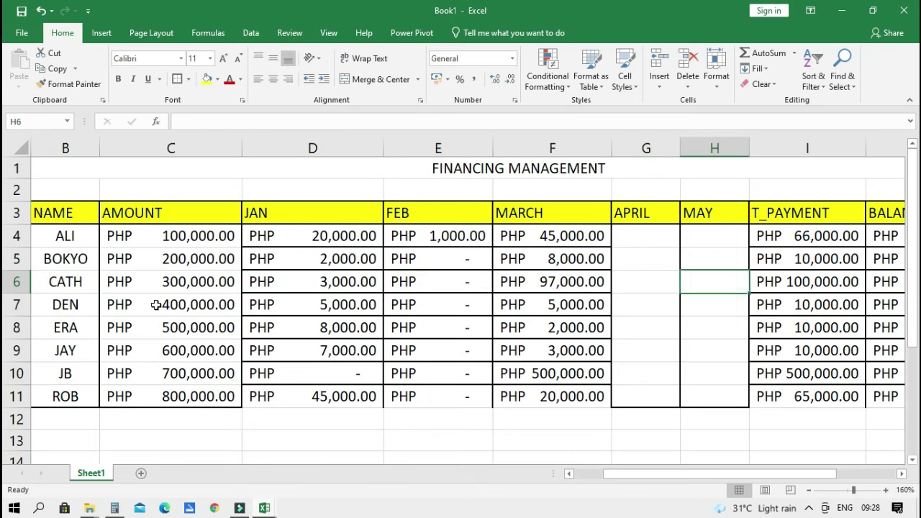
{"action": "key", "text": "Right"}
{"action": "key", "text": "Right"}
{"action": "key", "text": "Left"}
{"action": "key", "text": "Left"}
{"action": "key", "text": "Left"}
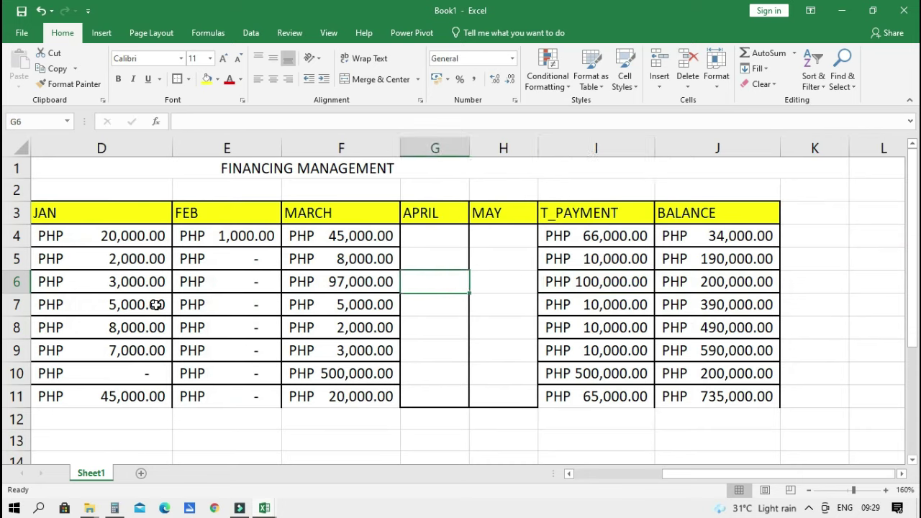
- Set G6's APRIL payment to 200,000, correcting a mistaken 390,000, and verify the zero BALANCE
{"action": "type", "text": "10000"}
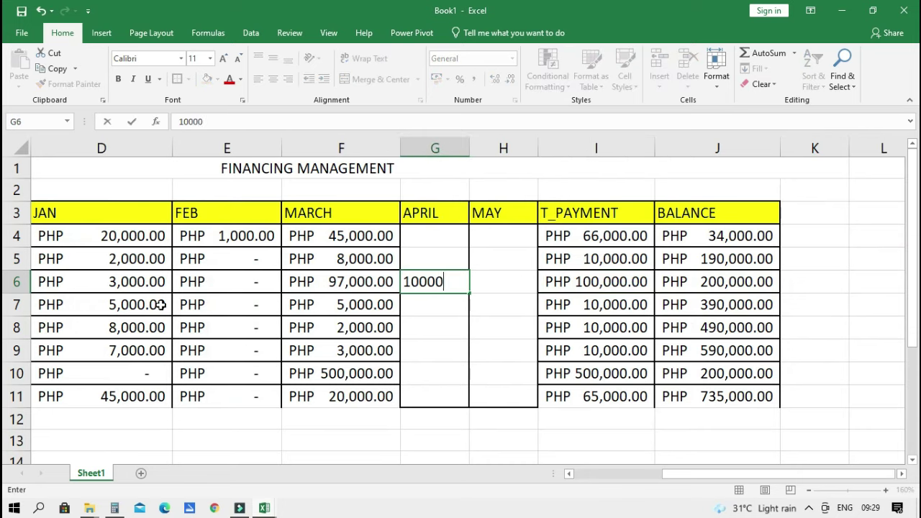
{"action": "key", "text": "BackSpace"}
{"action": "key", "text": "BackSpace"}
{"action": "key", "text": "BackSpace"}
{"action": "type", "text": "39+"}
{"action": "key", "text": "Return"}
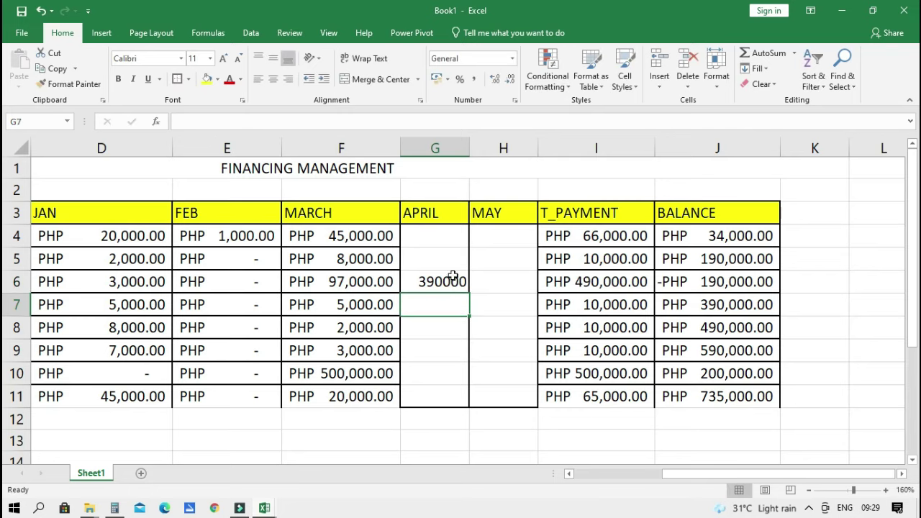
{"action": "left_click", "coordinate": [451, 277]}
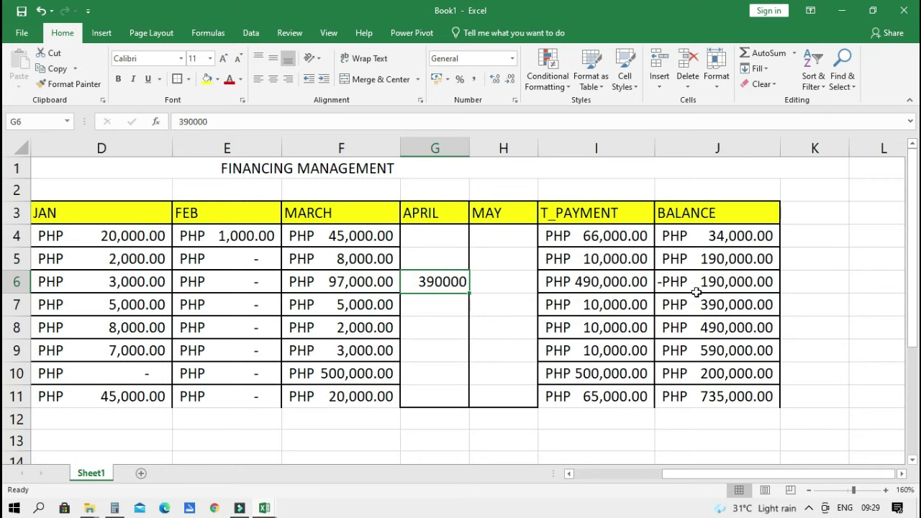
{"action": "key", "text": "BackSpace"}
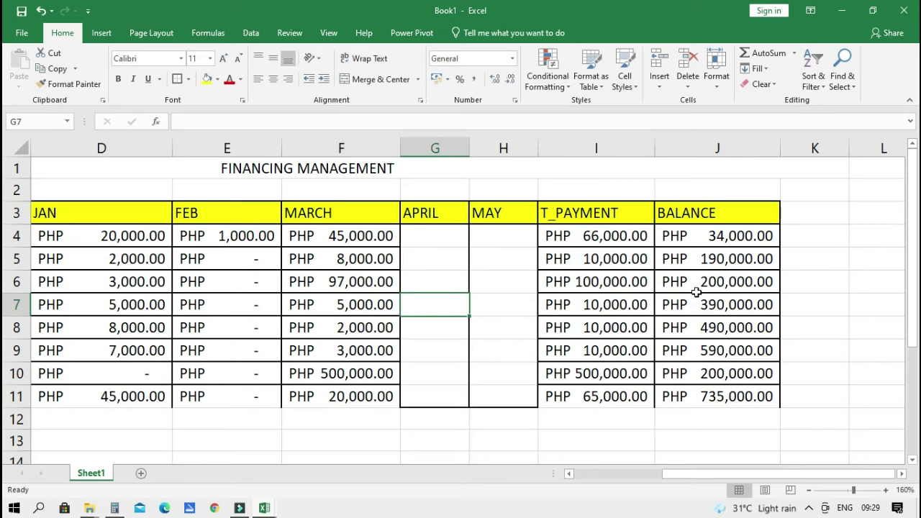
{"action": "type", "text": "200"}
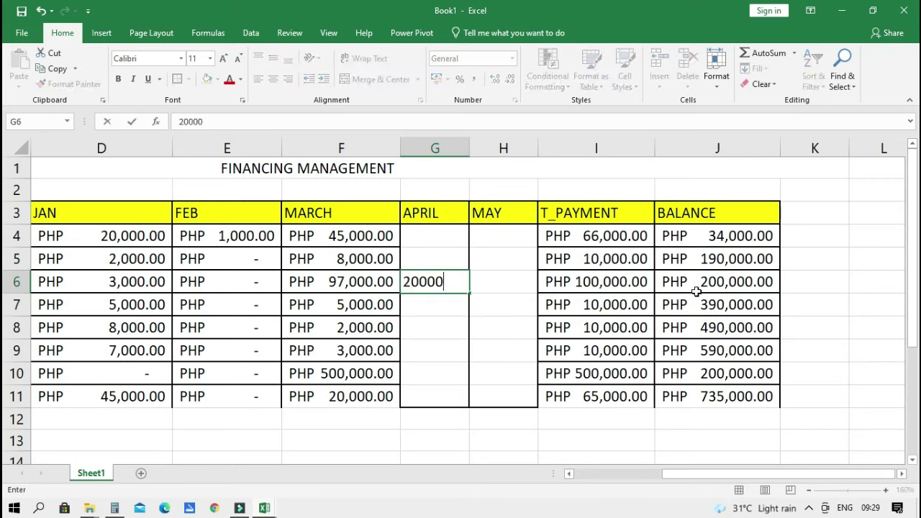
{"action": "type", "text": "0"}
{"action": "key", "text": "Return"}
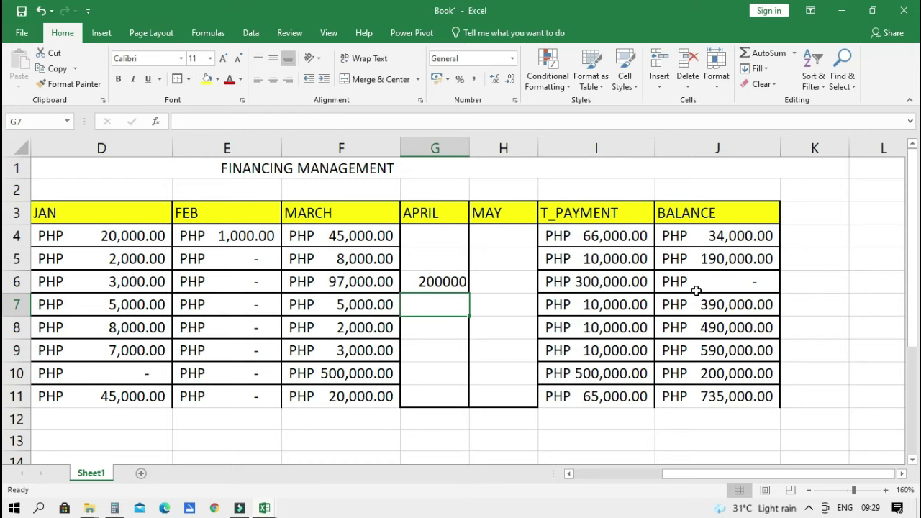
{"action": "left_click", "coordinate": [716, 289]}
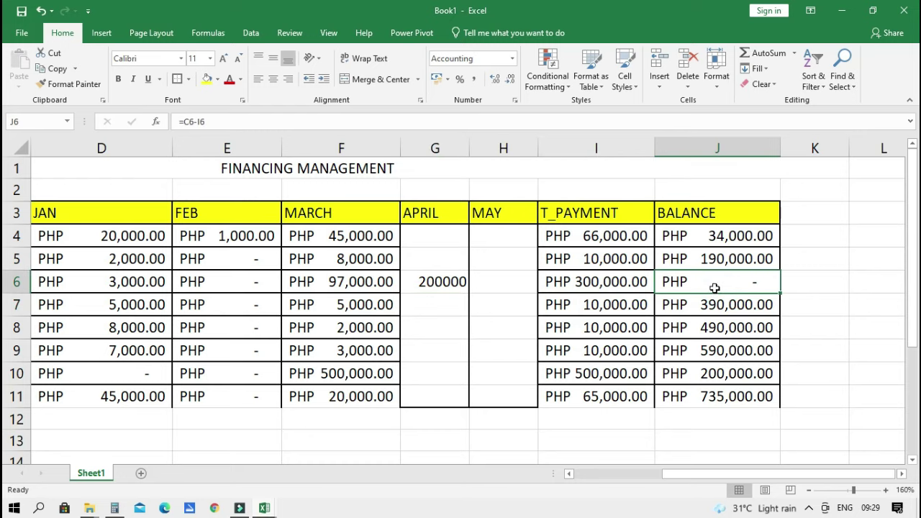
{"action": "left_click", "coordinate": [440, 230]}
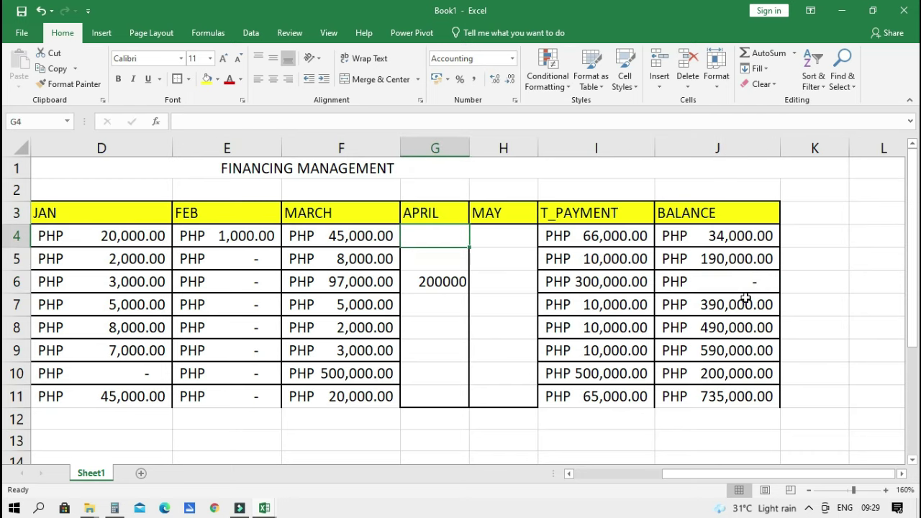
- Enter a 34,000 APRIL payment in G4 and copy it down through row 11
{"action": "type", "text": "34000"}
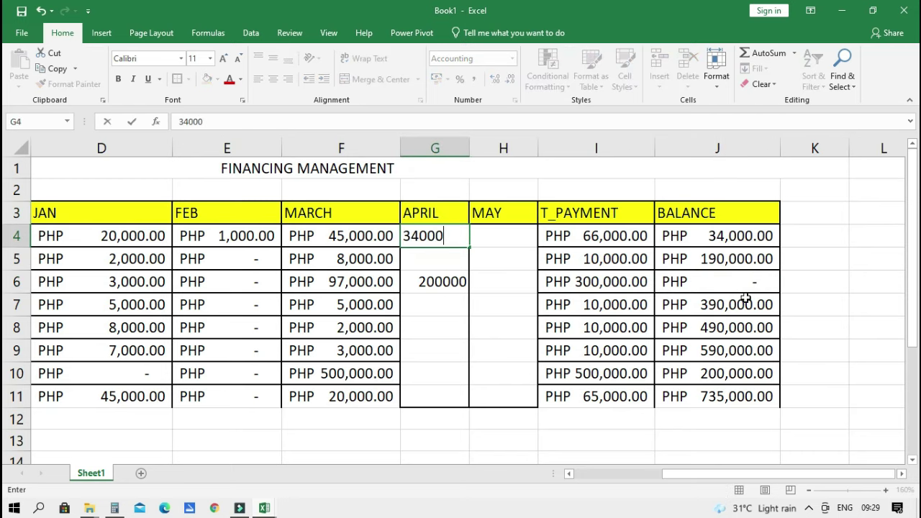
{"action": "key", "text": "Return"}
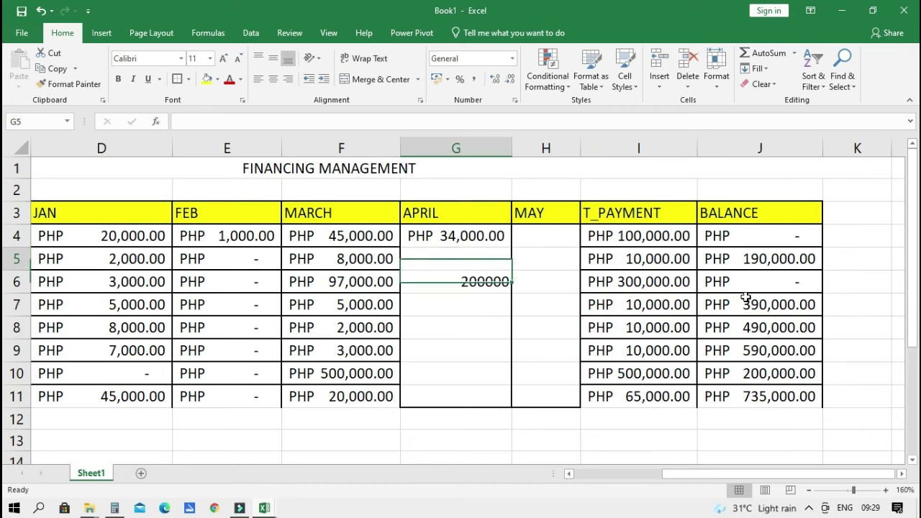
{"action": "key", "text": "Up"}
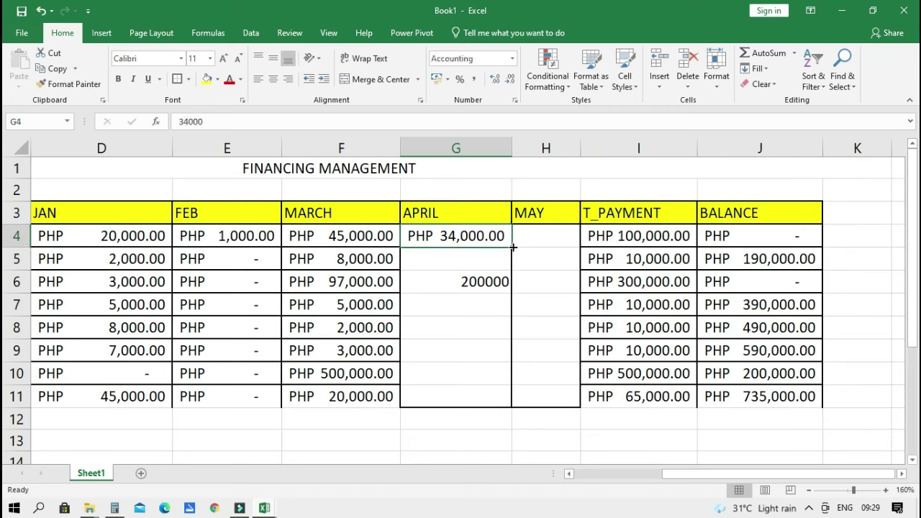
{"action": "left_click_drag", "start_coordinate": [512, 247], "coordinate": [503, 408]}
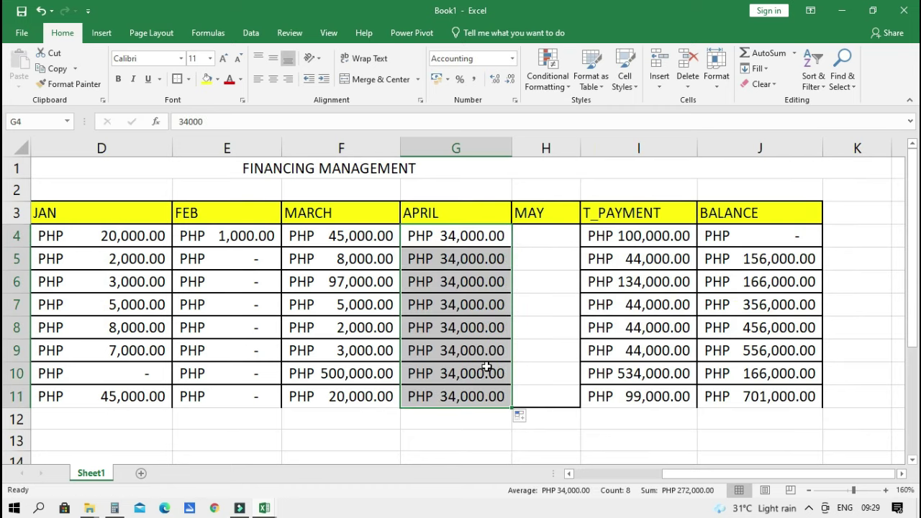
{"action": "left_click", "coordinate": [476, 234]}
- Restore 34,000 in the row 4 APRIL cell by copying it from row 5
{"action": "key", "text": "Up"}
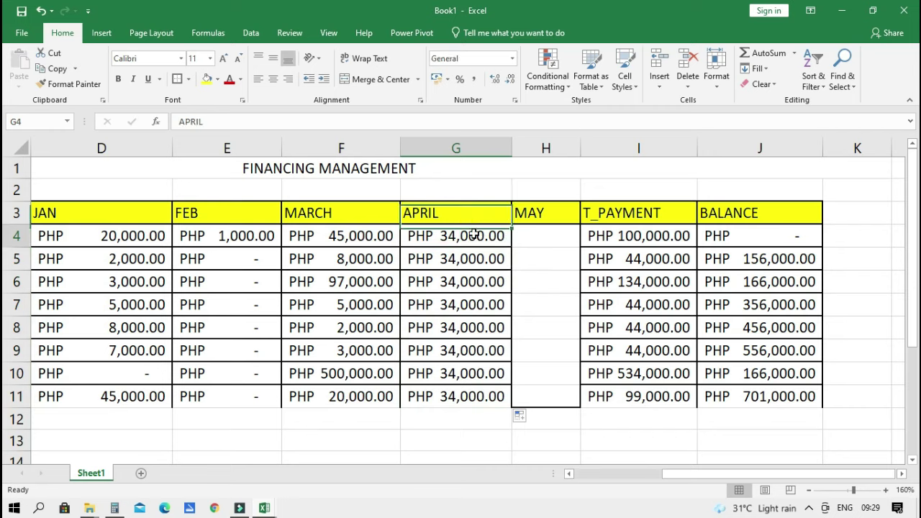
{"action": "type", "text": "0"}
{"action": "key", "text": "Right"}
{"action": "key", "text": "Right"}
{"action": "key", "text": "Left"}
{"action": "key", "text": "Left"}
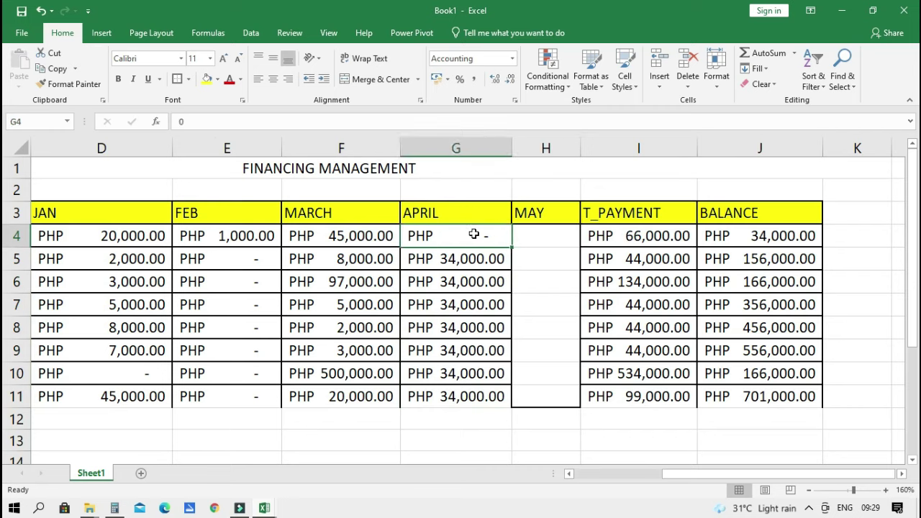
{"action": "key", "text": "BackSpace"}
{"action": "key", "text": "Return"}
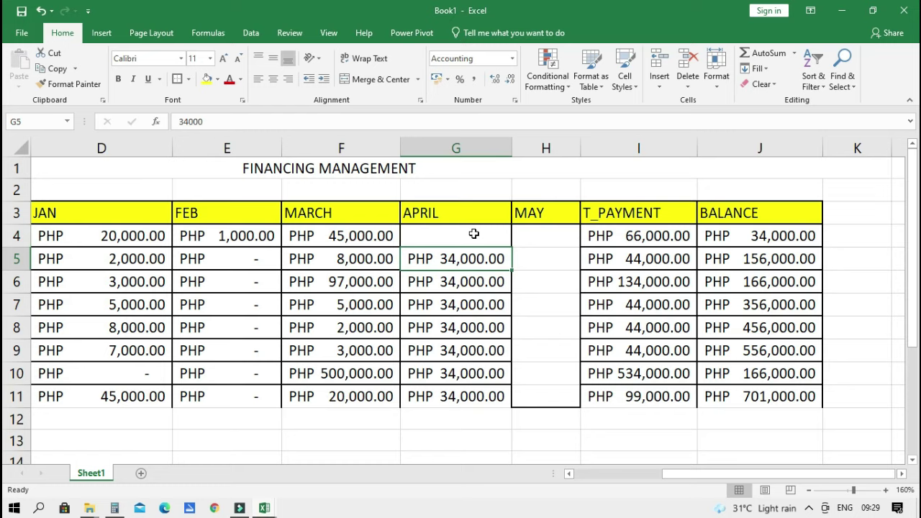
{"action": "key", "text": "ctrl+c"}
{"action": "left_click", "coordinate": [473, 234]}
{"action": "key", "text": "ctrl+v"}
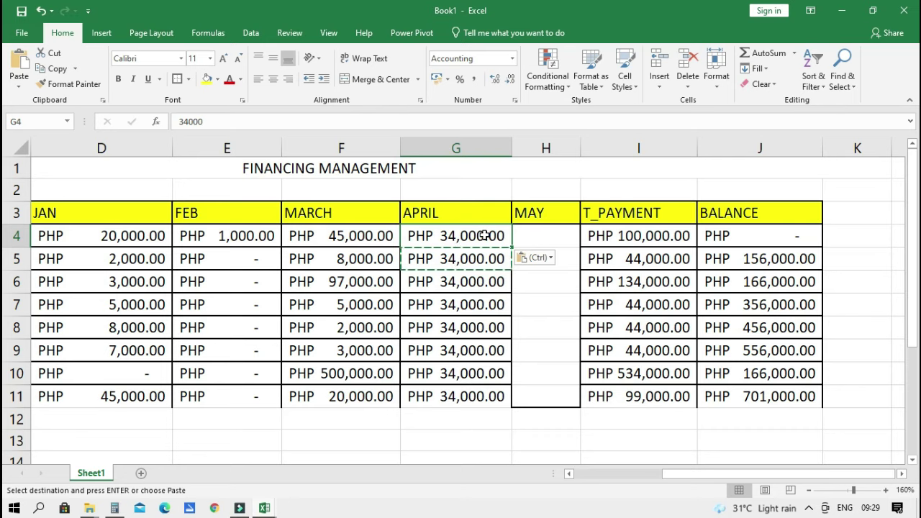
{"action": "key", "text": "Down"}
- Put 34,000 back into G5 after a mistaken 156,000 entry, reviewing row 5
{"action": "type", "text": "156,"}
{"action": "type", "text": "000"}
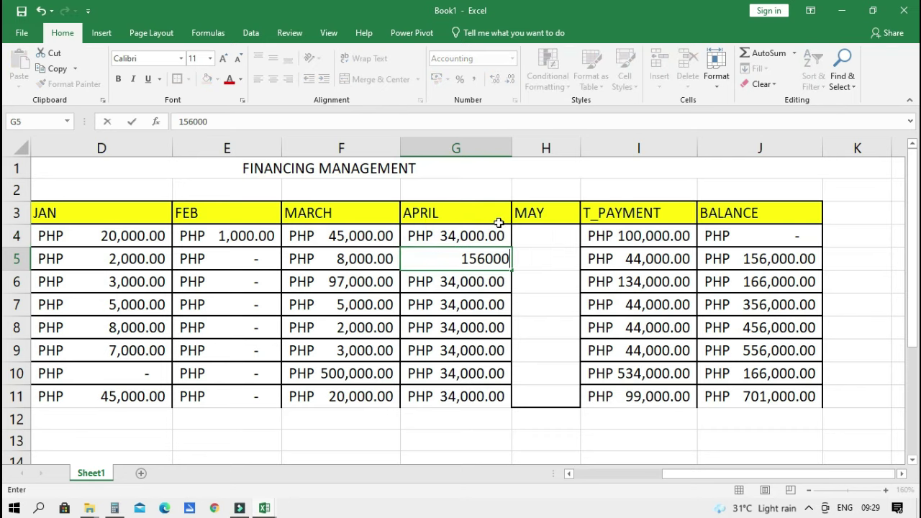
{"action": "key", "text": "Return"}
{"action": "key", "text": "Down"}
{"action": "key", "text": "Up"}
{"action": "key", "text": "Up"}
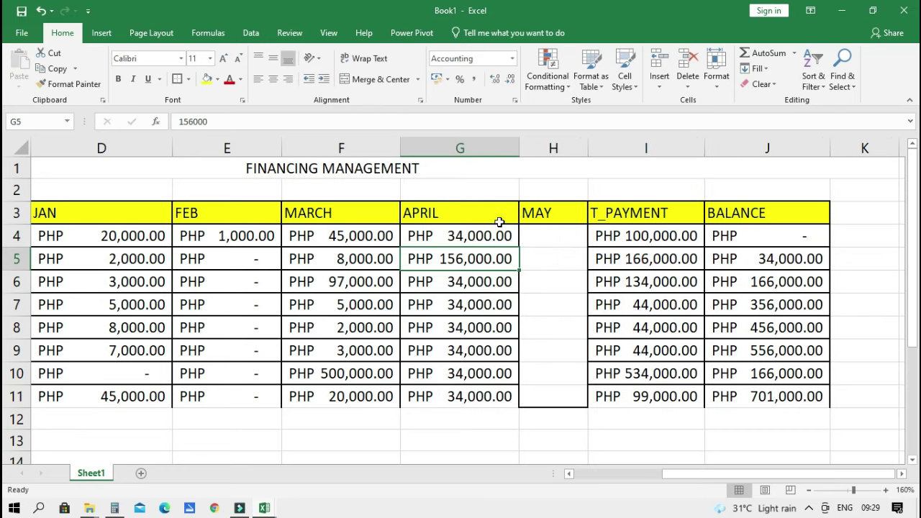
{"action": "type", "text": "3400"}
{"action": "key", "text": "Return"}
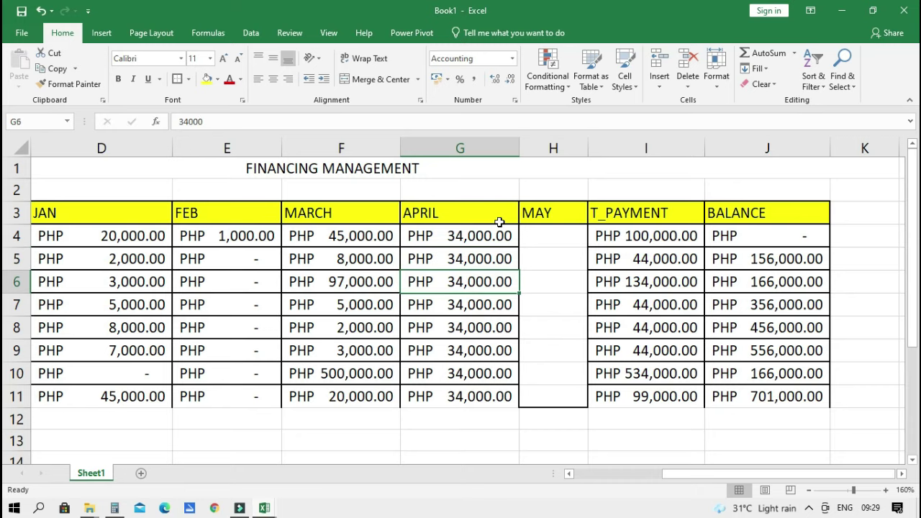
{"action": "key", "text": "Left"}
{"action": "key", "text": "Up"}
{"action": "key", "text": "Right"}
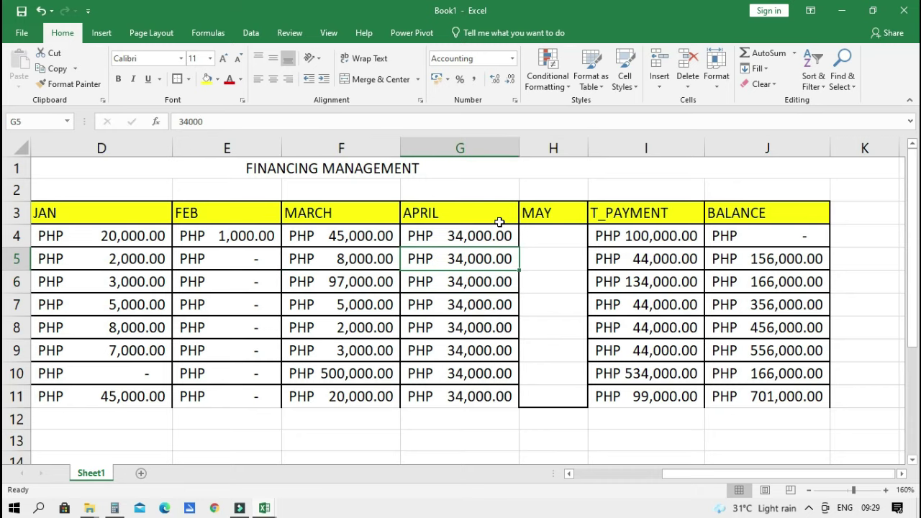
{"action": "key", "text": "Left"}
{"action": "key", "text": "Left"}
{"action": "key", "text": "Left"}
{"action": "key", "text": "Left"}
{"action": "key", "text": "Right"}
{"action": "key", "text": "Right"}
{"action": "key", "text": "Right"}
{"action": "key", "text": "Right"}
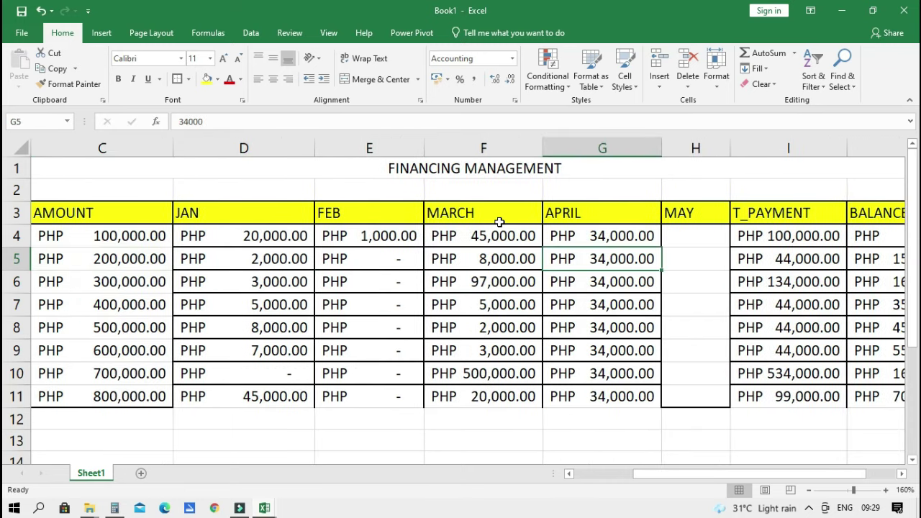
{"action": "key", "text": "Right"}
{"action": "key", "text": "Right"}
{"action": "key", "text": "Right"}
{"action": "key", "text": "Left"}
{"action": "key", "text": "Left"}
{"action": "key", "text": "Left"}
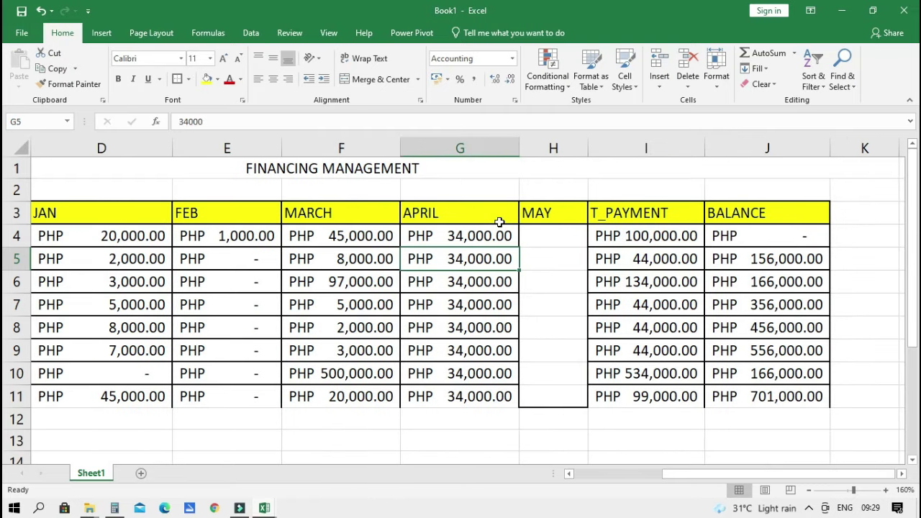
- Enter 0 in the APRIL cells for rows 5–11 so they show PHP -
{"action": "type", "text": "0 0 0 0 0 0"}
{"action": "key", "text": "Return"}
{"action": "key", "text": "F2"}
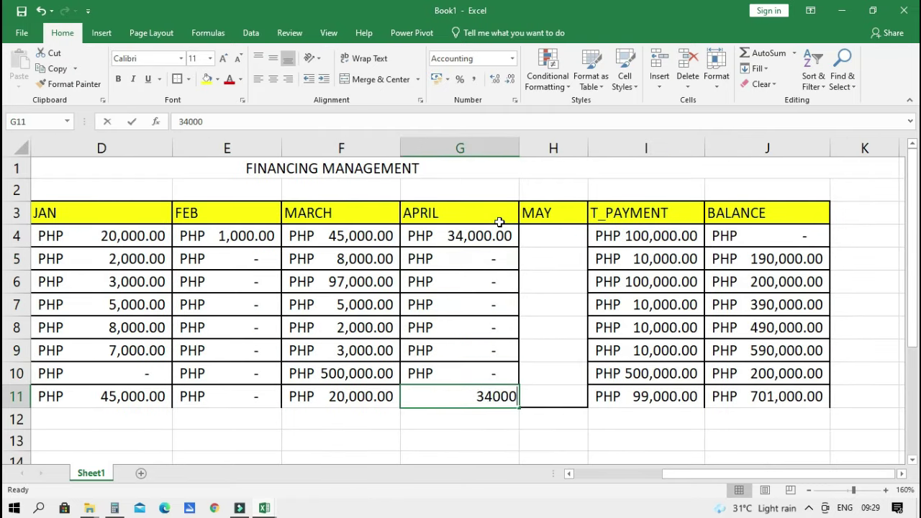
{"action": "key", "text": "BackSpace"}
{"action": "key", "text": "BackSpace"}
{"action": "key", "text": "BackSpace"}
{"action": "type", "text": "0"}
{"action": "key", "text": "Up"}
{"action": "key", "text": "Up"}
{"action": "key", "text": "Up"}
{"action": "key", "text": "Up"}
{"action": "key", "text": "Up"}
{"action": "key", "text": "Up"}
{"action": "key", "text": "Up"}
{"action": "key", "text": "Up"}
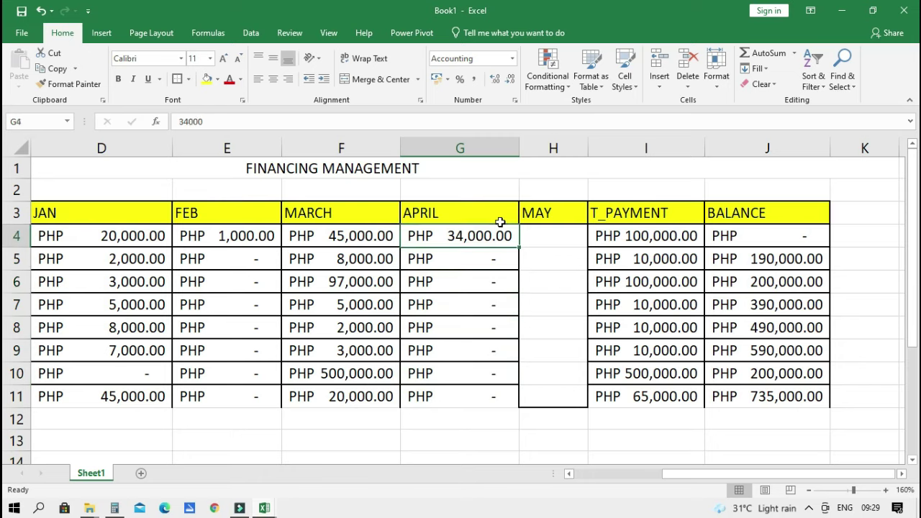
{"action": "type", "text": "0"}
{"action": "key", "text": "Up"}
- Enter APRIL payments of 34,000, 190,000, 200,000 and 39,000 in G4:G7
{"action": "type", "text": "34"}
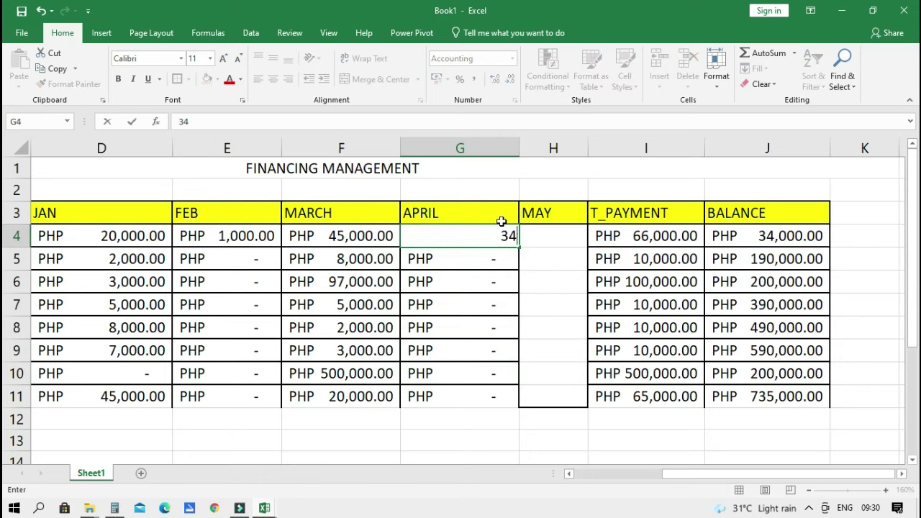
{"action": "type", "text": "000"}
{"action": "key", "text": "Return"}
{"action": "type", "text": "19"}
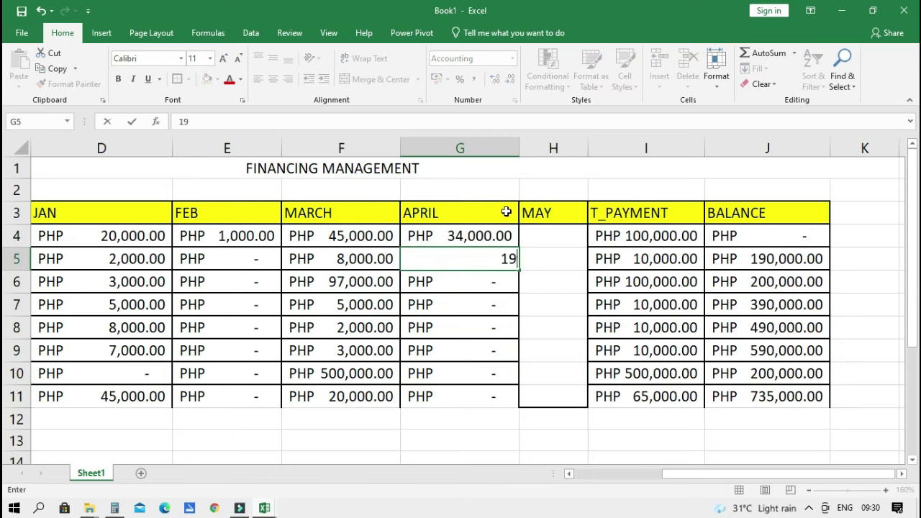
{"action": "type", "text": "0000"}
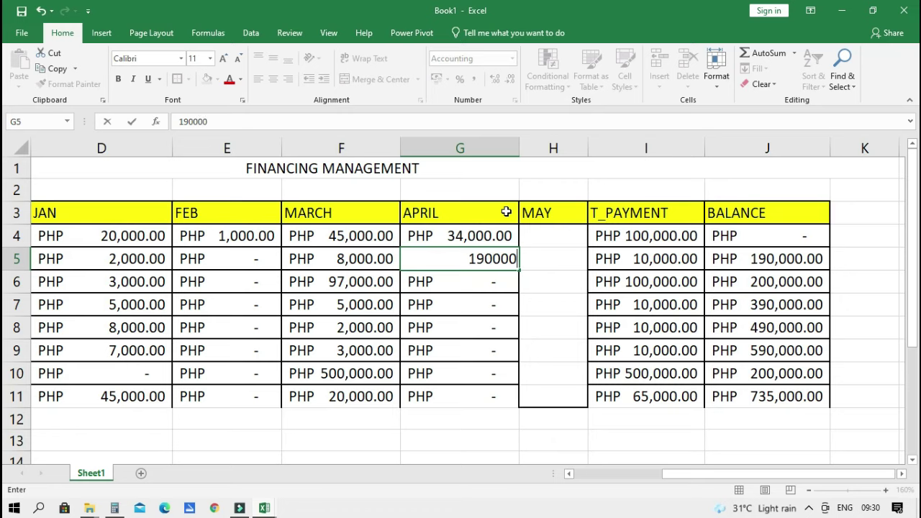
{"action": "key", "text": "Return"}
{"action": "type", "text": "2000"}
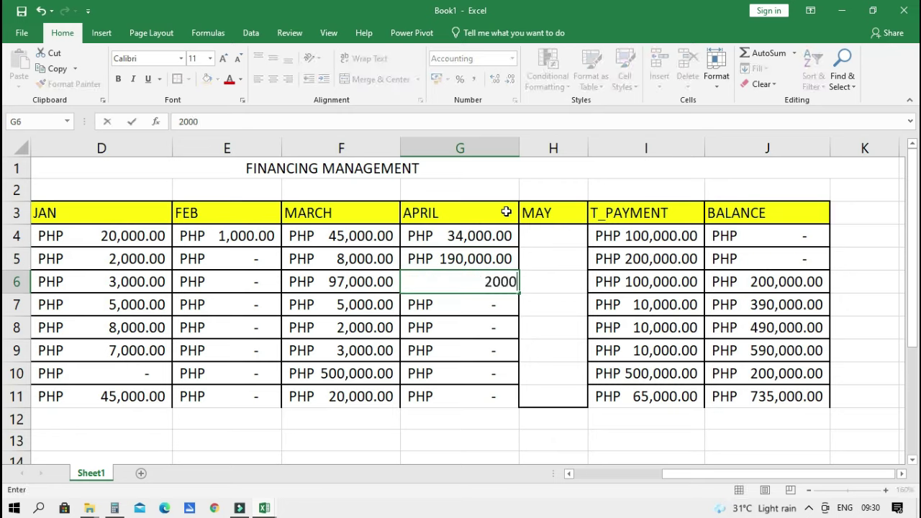
{"action": "type", "text": "00"}
{"action": "key", "text": "Return"}
{"action": "type", "text": "39"}
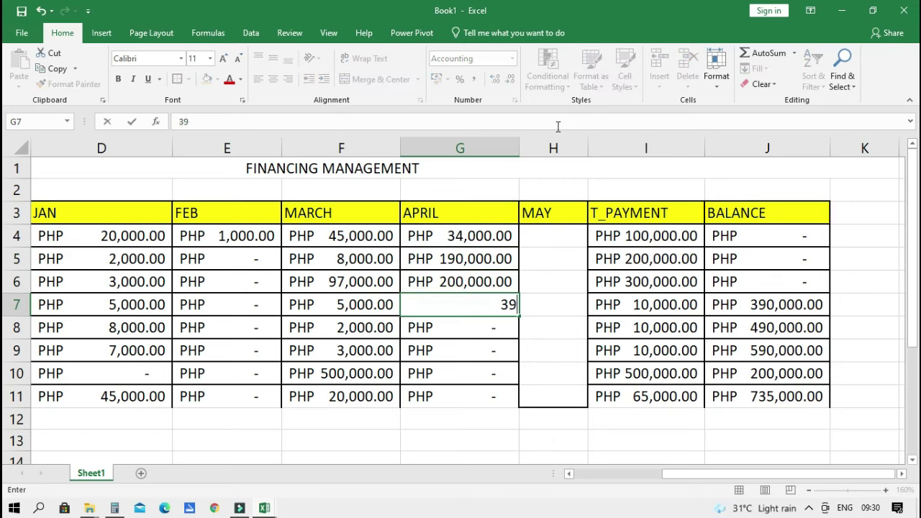
{"action": "type", "text": "PHP 39,000"}
{"action": "key", "text": "Return"}
- Enter APRIL payments of 400,000, 590,000, 200,000 and 35,000 in G8:G11
{"action": "type", "text": "400"}
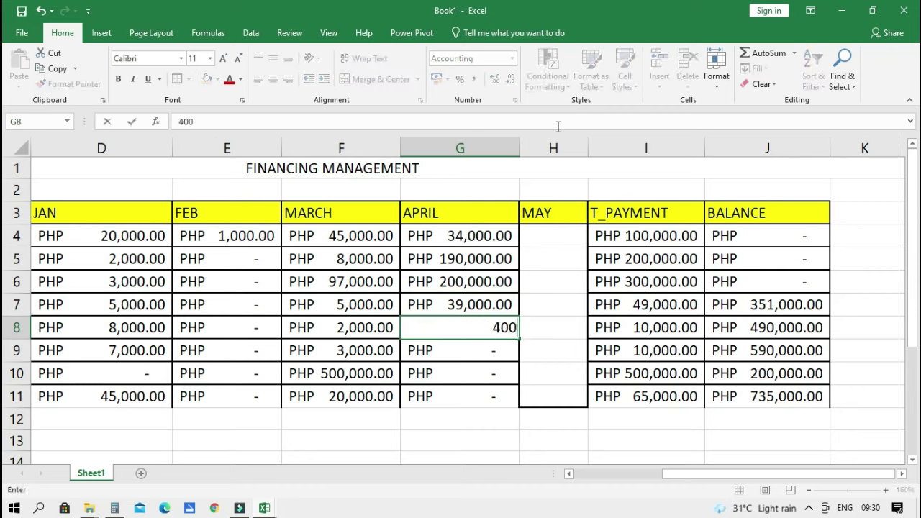
{"action": "key", "text": "Return"}
{"action": "type", "text": "59"}
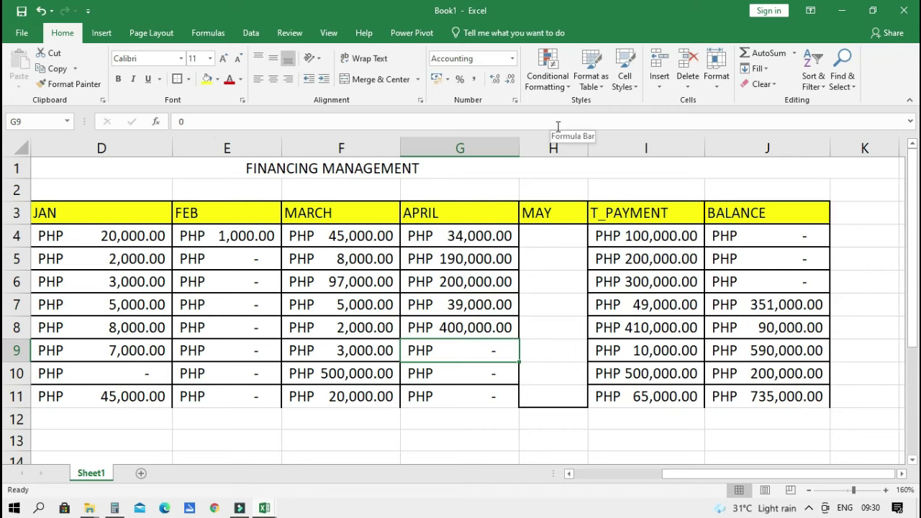
{"action": "type", "text": "0,000"}
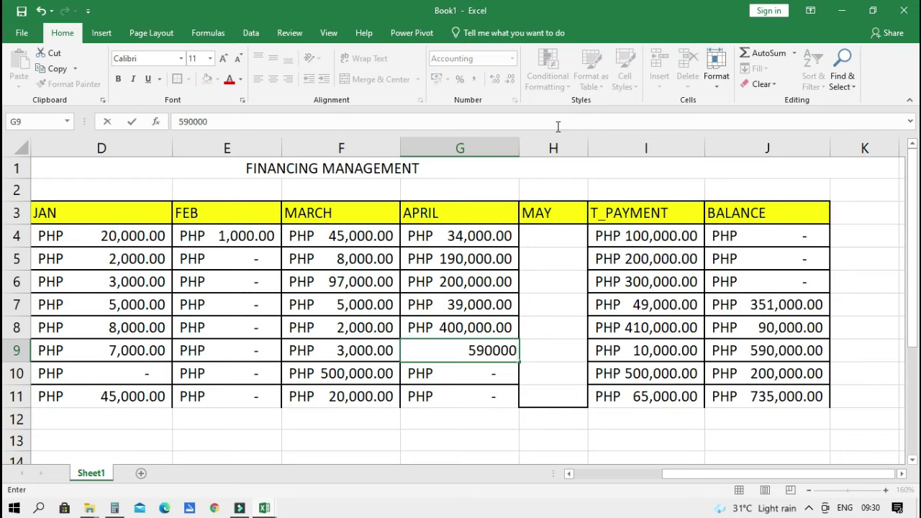
{"action": "key", "text": "Return"}
{"action": "type", "text": "2"}
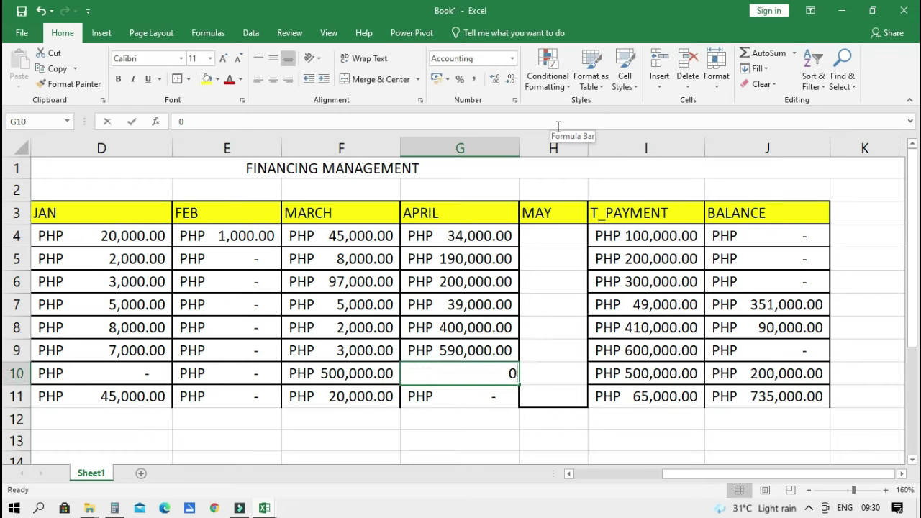
{"action": "type", "text": "00000"}
{"action": "key", "text": "Return"}
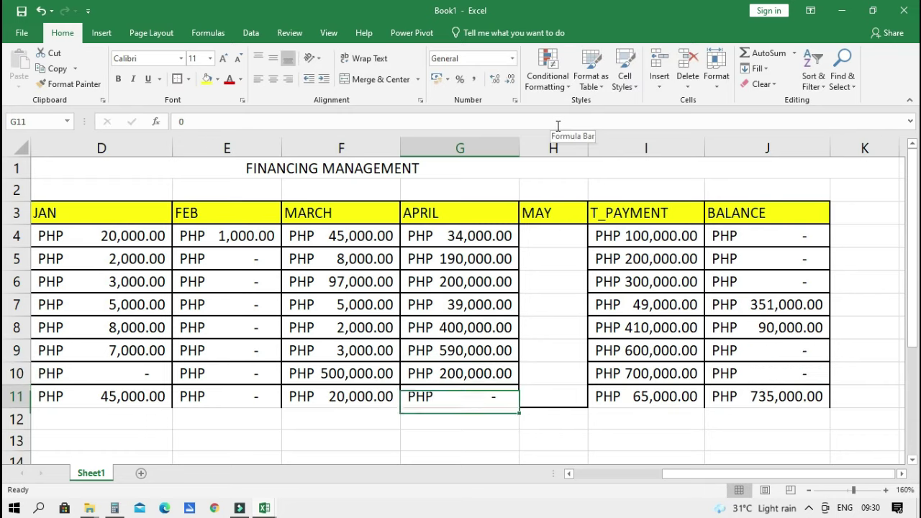
{"action": "type", "text": "35,000"}
{"action": "key", "text": "Return"}
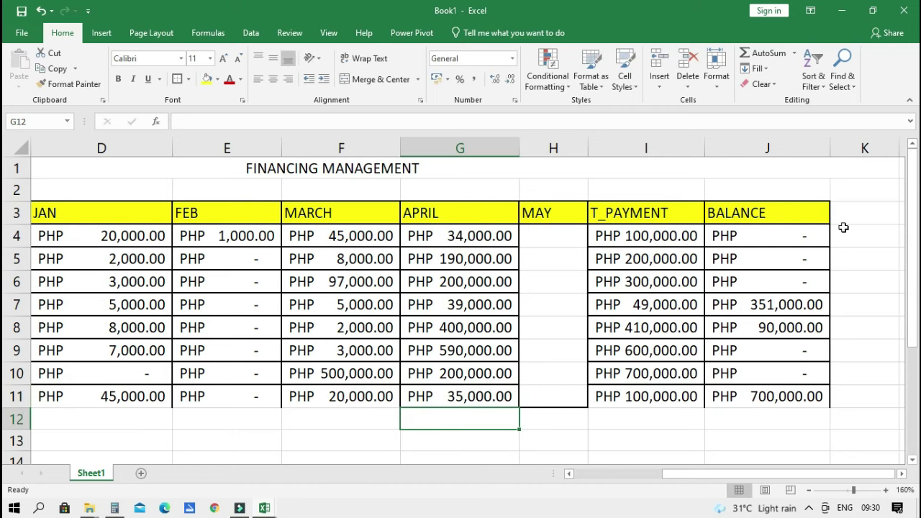
- Review the BALANCE formulas for the first borrower rows to confirm zero balances
{"action": "left_click", "coordinate": [797, 235]}
{"action": "key", "text": "Right"}
{"action": "key", "text": "Down"}
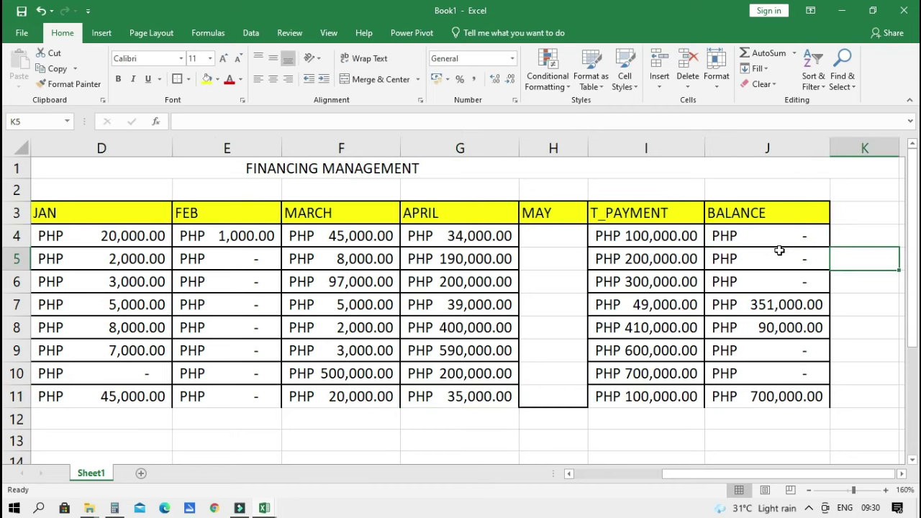
{"action": "left_click", "coordinate": [779, 250]}
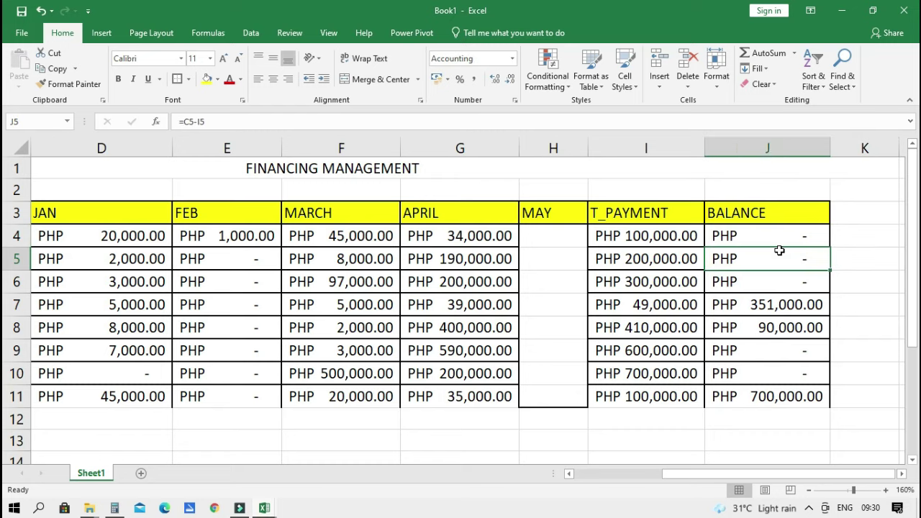
{"action": "key", "text": "Up"}
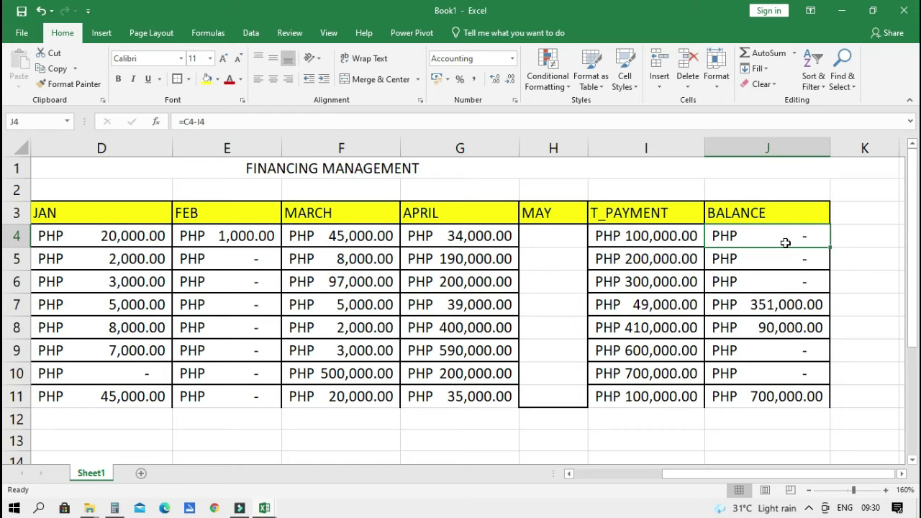
{"action": "key", "text": "Down"}
{"action": "key", "text": "Down"}
{"action": "key", "text": "Down"}
{"action": "key", "text": "Down"}
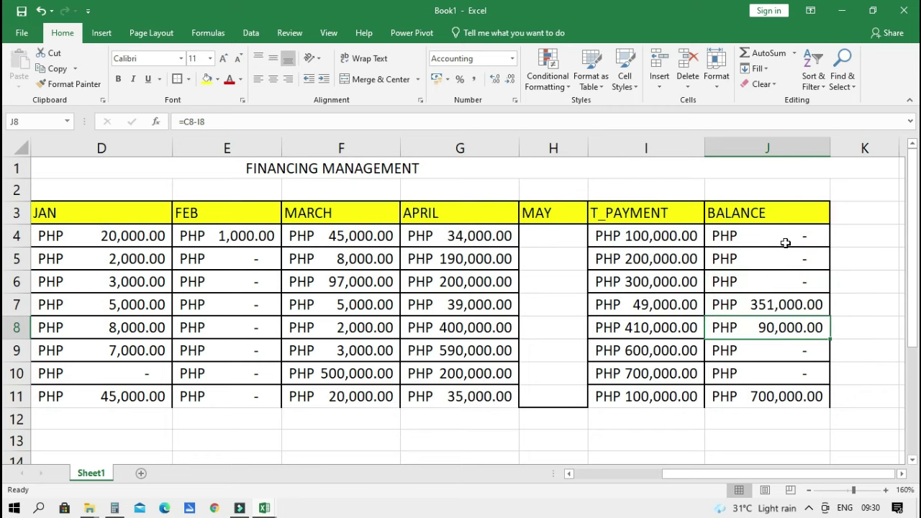
{"action": "key", "text": "Down"}
{"action": "key", "text": "Down"}
- Fill B4:J4 and then B5:J6 with yellow
{"action": "left_click_drag", "start_coordinate": [804, 238], "coordinate": [127, 142]}
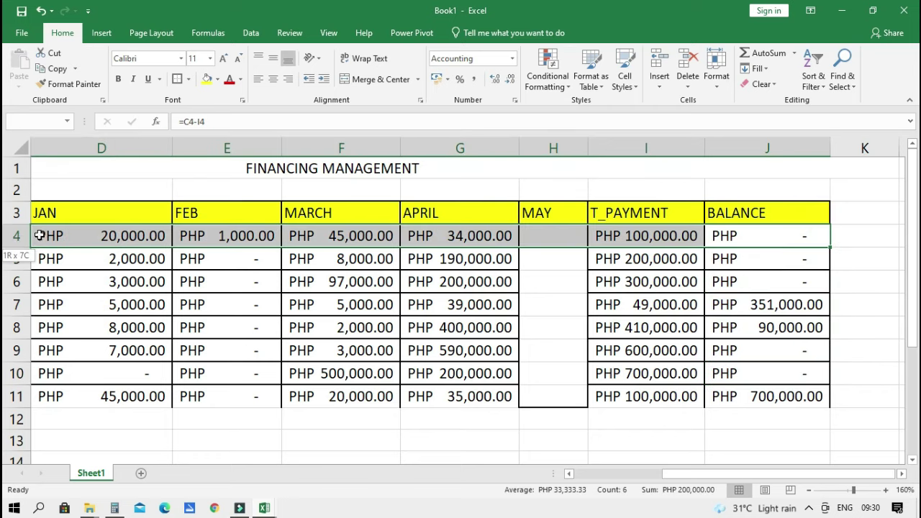
{"action": "left_click", "coordinate": [206, 79]}
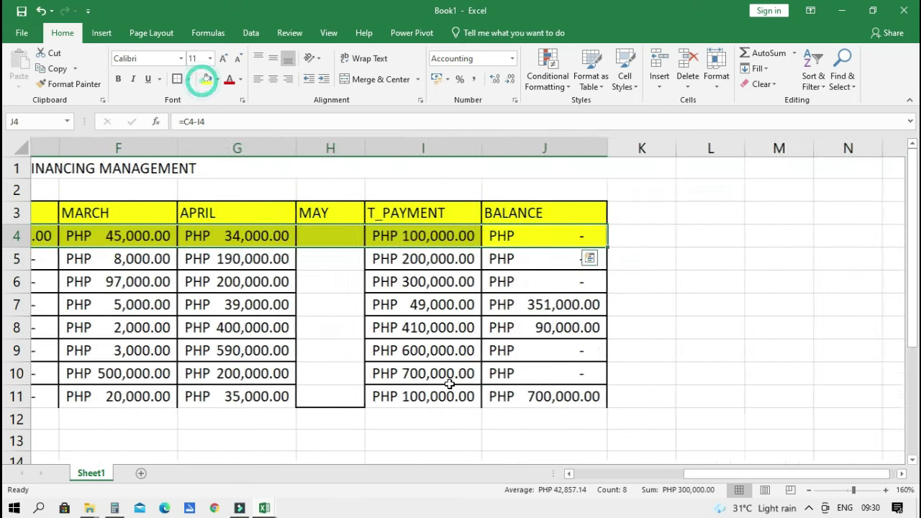
{"action": "left_click_drag", "start_coordinate": [523, 275], "coordinate": [76, 261]}
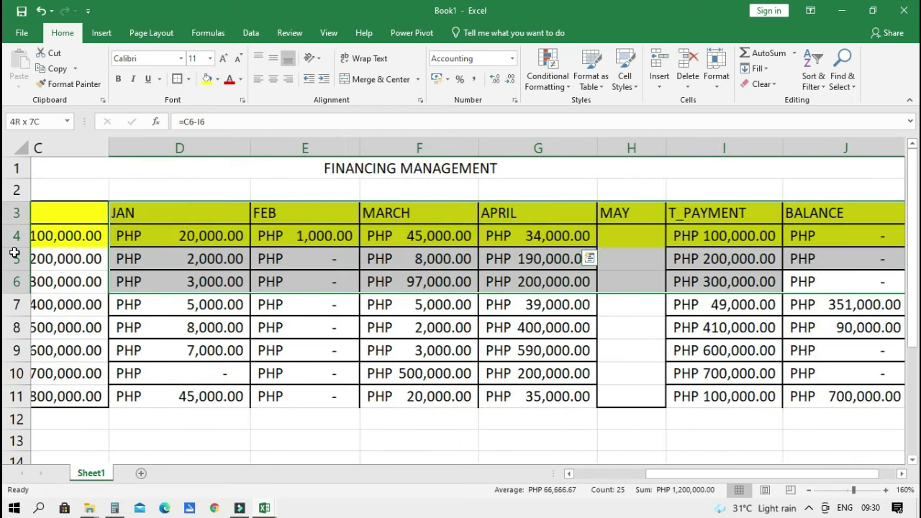
{"action": "left_click", "coordinate": [207, 84]}
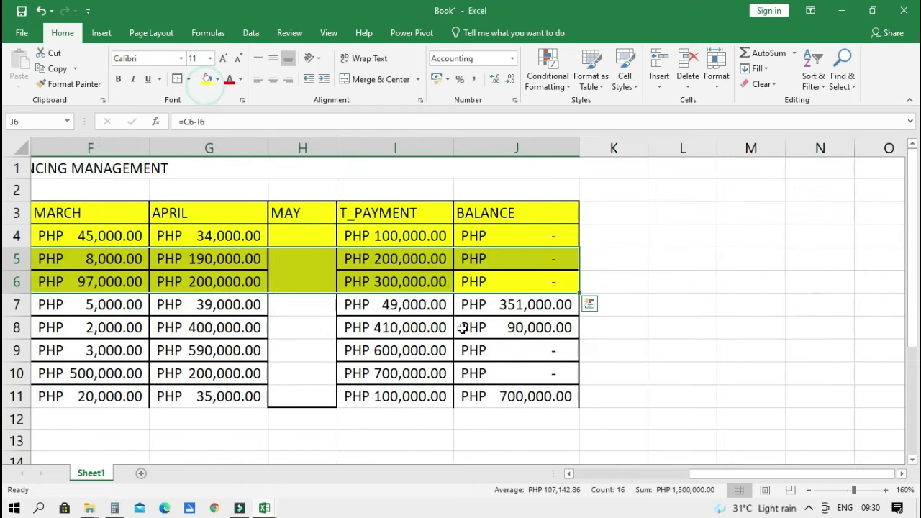
{"action": "left_click", "coordinate": [539, 395]}
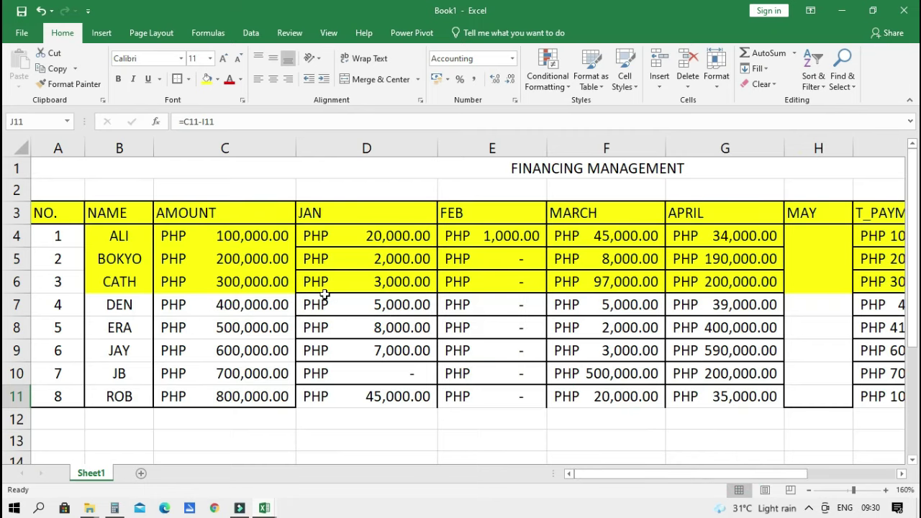
- Check the T_PAYMENT total formula in row 11
{"action": "key", "text": "Up"}
{"action": "key", "text": "Down"}
{"action": "key", "text": "Left"}
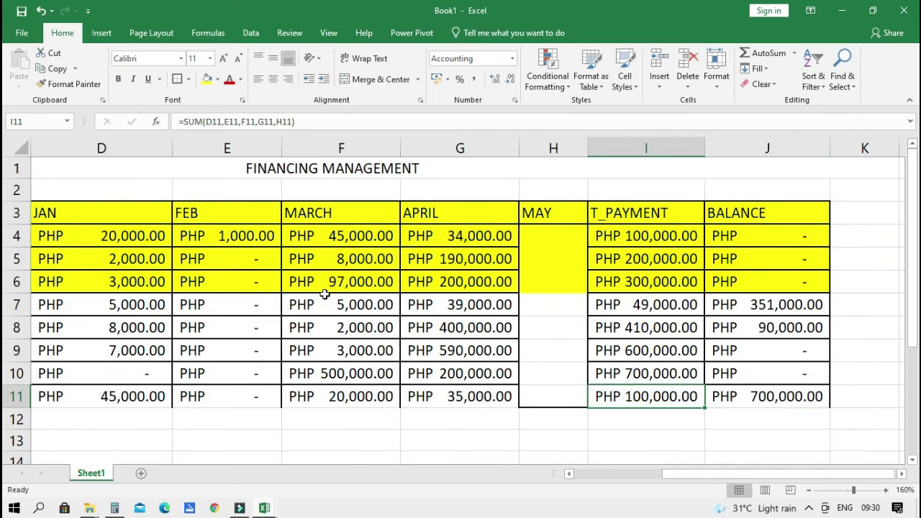
{"action": "mouse_move", "coordinate": [723, 474]}
{"action": "left_mouse_down"}
{"action": "mouse_move", "coordinate": [663, 473]}
{"action": "mouse_move", "coordinate": [675, 473]}
{"action": "left_mouse_up"}
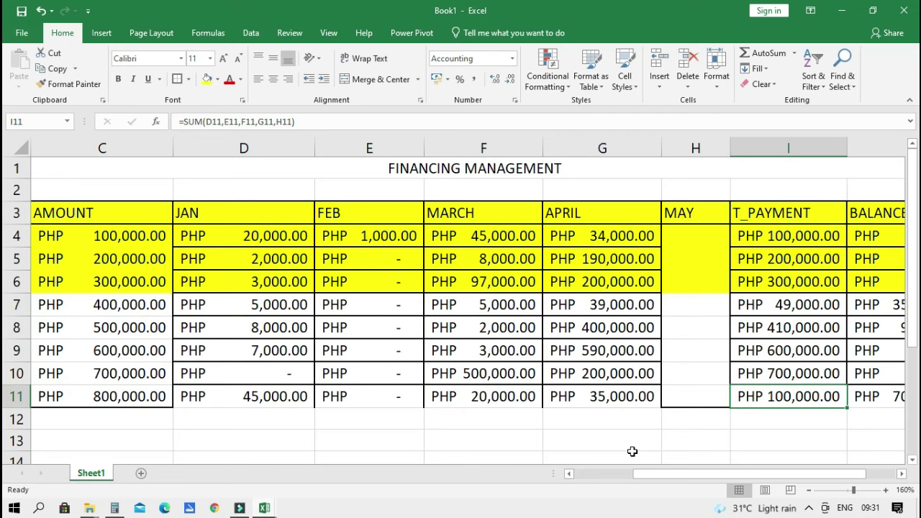
- Merge D2:H2 above the JAN–MAY columns and enter the heading MONTH
{"action": "left_click_drag", "start_coordinate": [673, 472], "coordinate": [613, 472]}
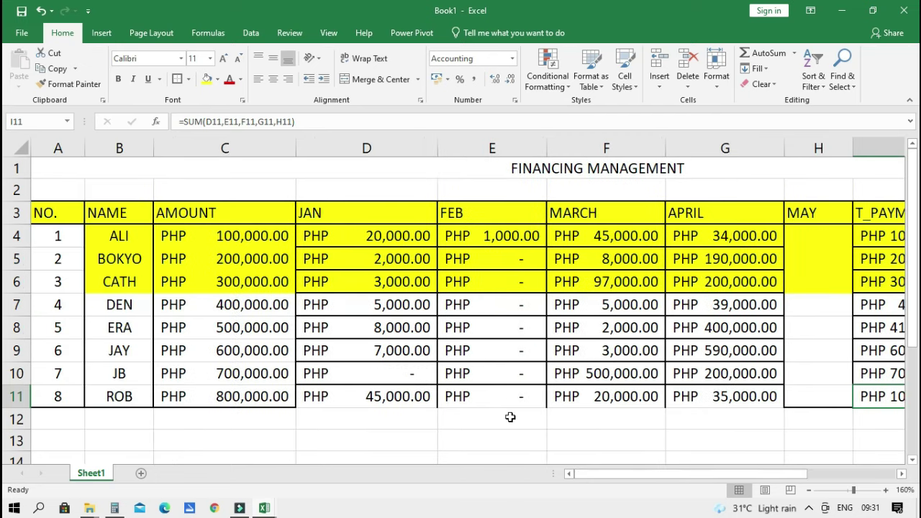
{"action": "mouse_move", "coordinate": [358, 201]}
{"action": "left_mouse_down"}
{"action": "mouse_move", "coordinate": [703, 197]}
{"action": "mouse_move", "coordinate": [559, 200]}
{"action": "left_mouse_up"}
{"action": "left_click", "coordinate": [381, 83]}
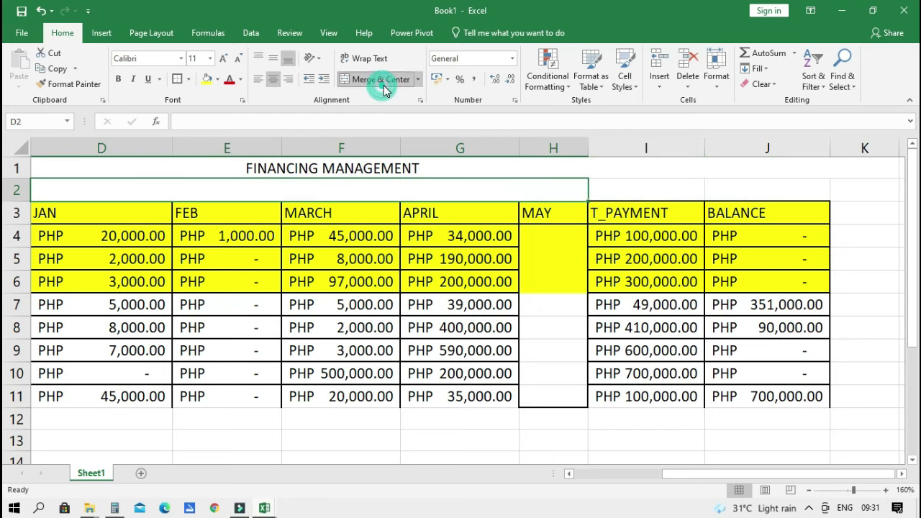
{"action": "type", "text": "MONTH"}
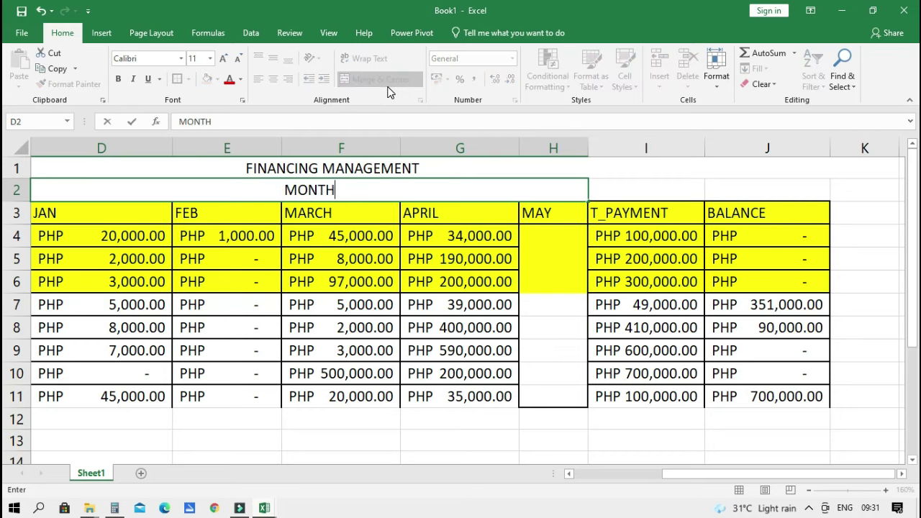
{"action": "key", "text": "Return"}
- Fill the merged MONTH header cell with yellow
{"action": "left_click_drag", "start_coordinate": [350, 210], "coordinate": [461, 210]}
{"action": "left_click_drag", "start_coordinate": [416, 202], "coordinate": [351, 190]}
{"action": "left_click", "coordinate": [352, 189]}
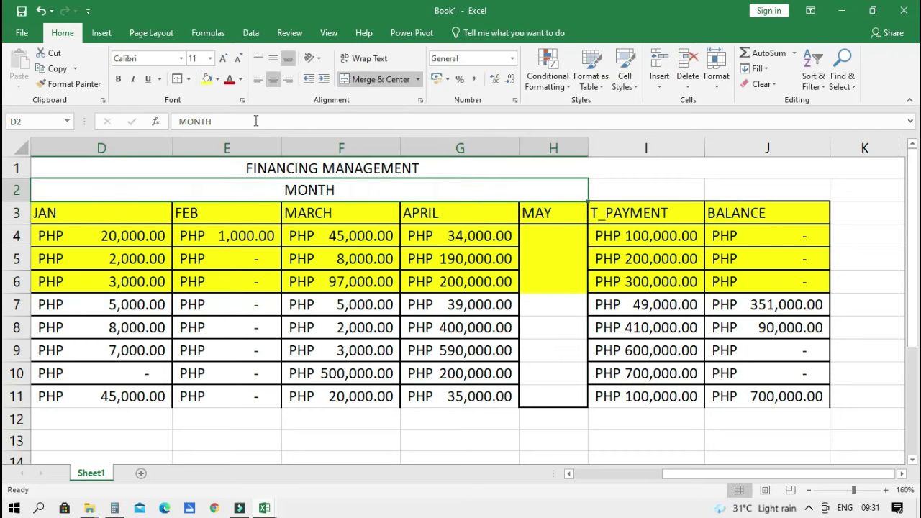
{"action": "left_click", "coordinate": [209, 79]}
{"action": "left_click_drag", "start_coordinate": [450, 375], "coordinate": [448, 390]}
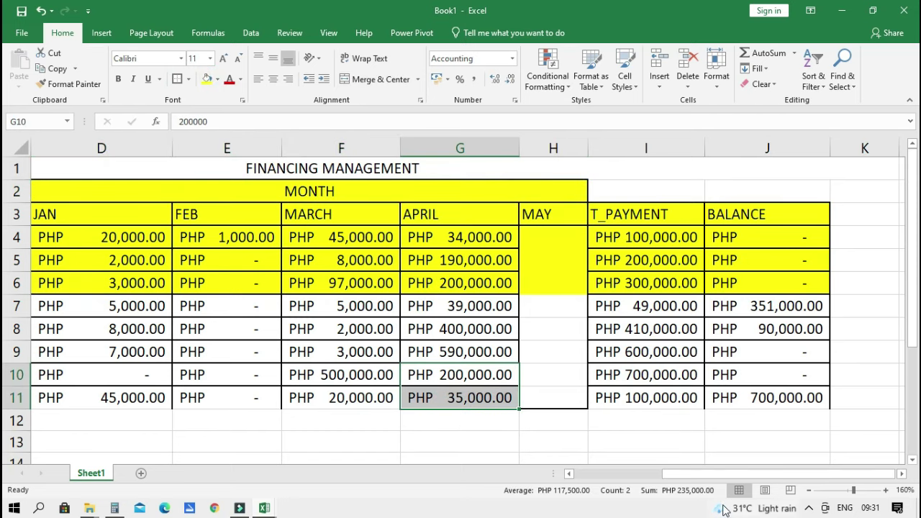
{"action": "left_click_drag", "start_coordinate": [719, 474], "coordinate": [634, 474]}
{"action": "left_click", "coordinate": [342, 267]}
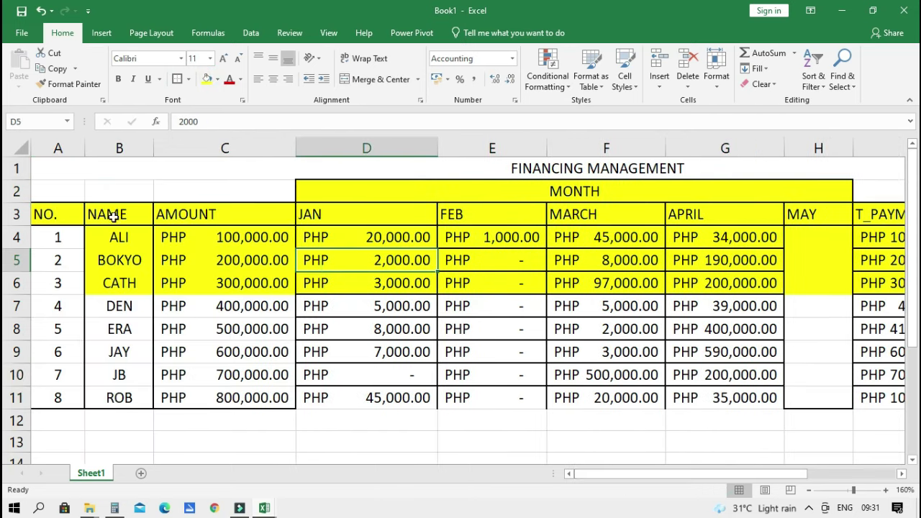
- Fill A2:C2 yellow and enter the heading DETAILS
{"action": "left_click_drag", "start_coordinate": [58, 188], "coordinate": [181, 183]}
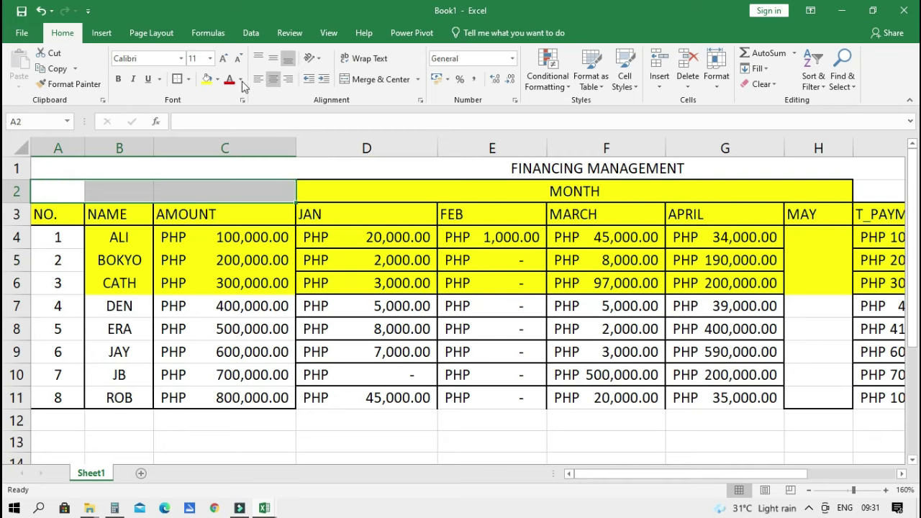
{"action": "left_click", "coordinate": [207, 79]}
{"action": "type", "text": "DE"}
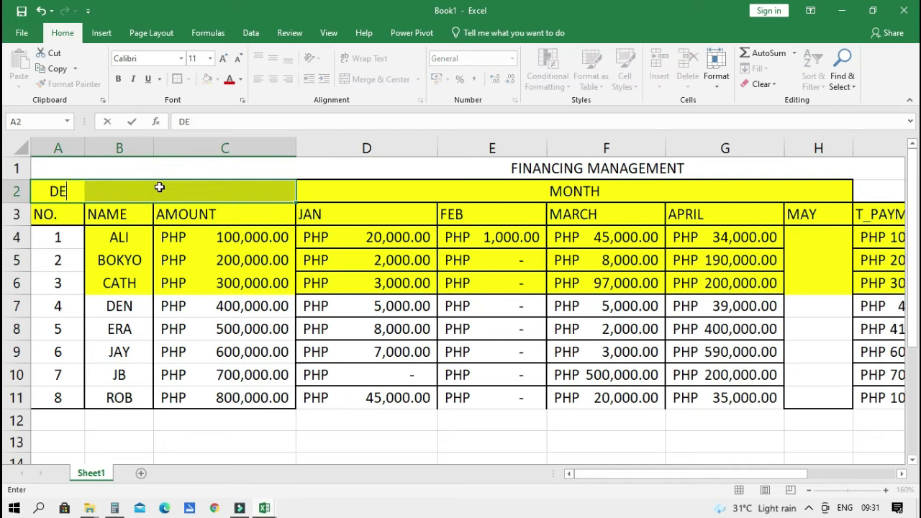
{"action": "type", "text": "TAILS"}
{"action": "key", "text": "Return"}
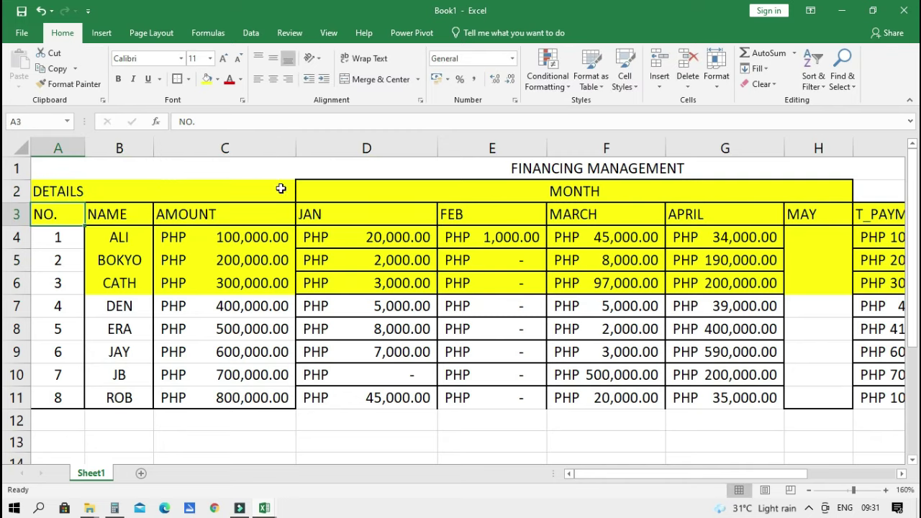
- Merge and centre DETAILS across A2:C2 and change its fill to grey
{"action": "left_click_drag", "start_coordinate": [281, 189], "coordinate": [44, 192]}
{"action": "left_click", "coordinate": [363, 79]}
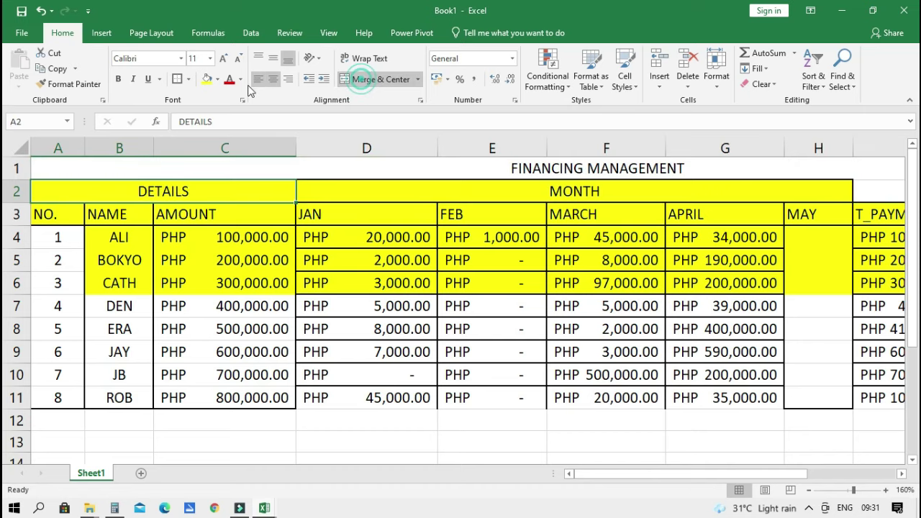
{"action": "left_click", "coordinate": [217, 79]}
{"action": "left_click", "coordinate": [231, 123]}
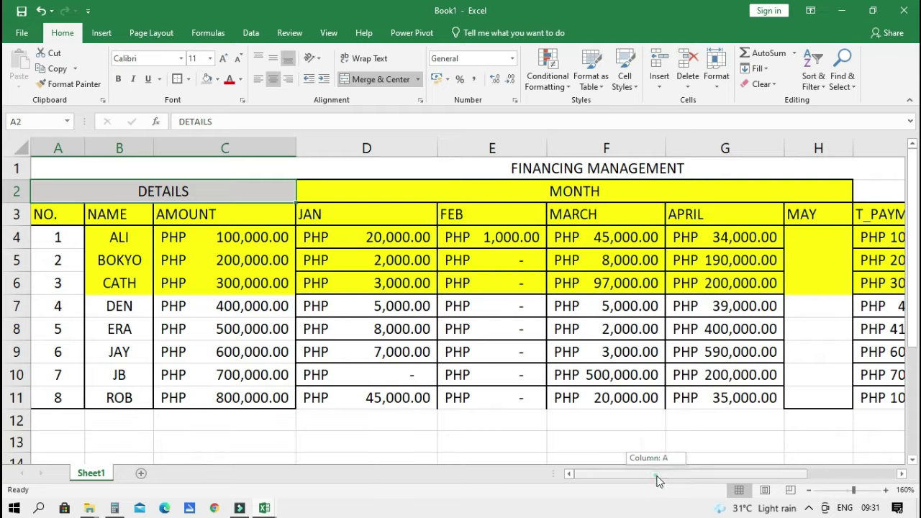
{"action": "left_click_drag", "start_coordinate": [651, 474], "coordinate": [739, 473]}
- Merge I2:J2 and enter the heading PAYMENT AND BALANCE
{"action": "left_click_drag", "start_coordinate": [634, 189], "coordinate": [713, 189]}
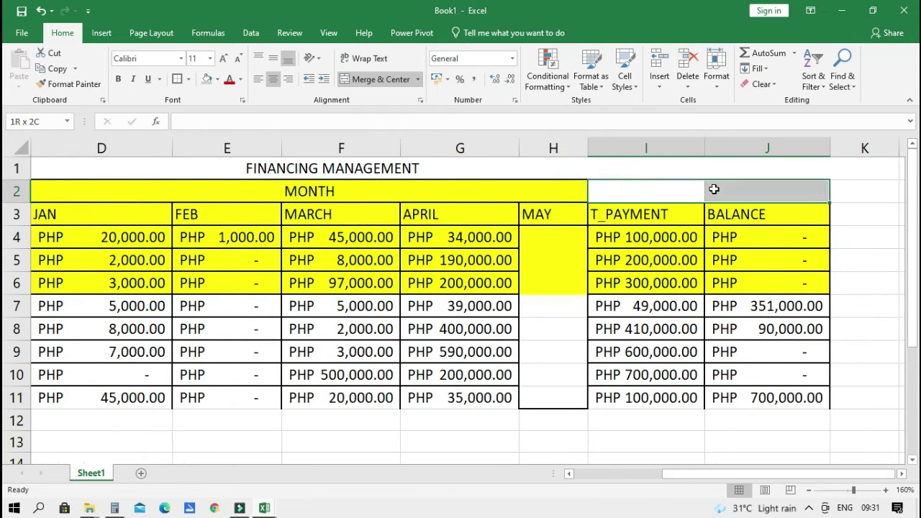
{"action": "left_click", "coordinate": [371, 82]}
{"action": "type", "text": "P"}
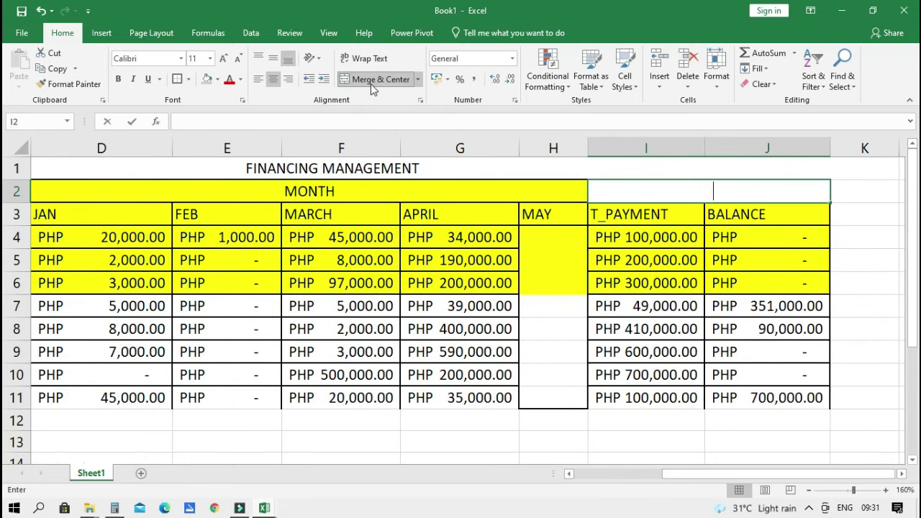
{"action": "type", "text": "AYMENT AND BAL"}
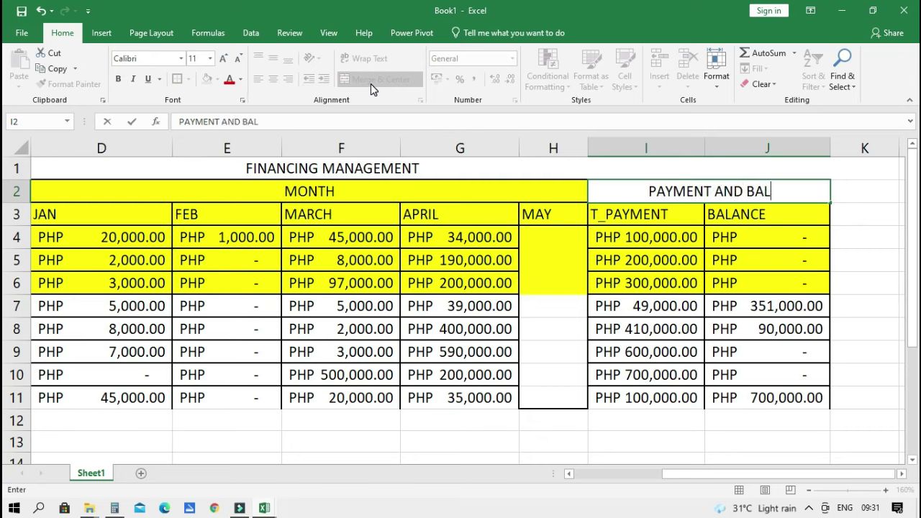
{"action": "type", "text": "ANCE"}
{"action": "left_click", "coordinate": [606, 278]}
- Fill the merged PAYMENT AND BALANCE header with grey
{"action": "left_click", "coordinate": [621, 192]}
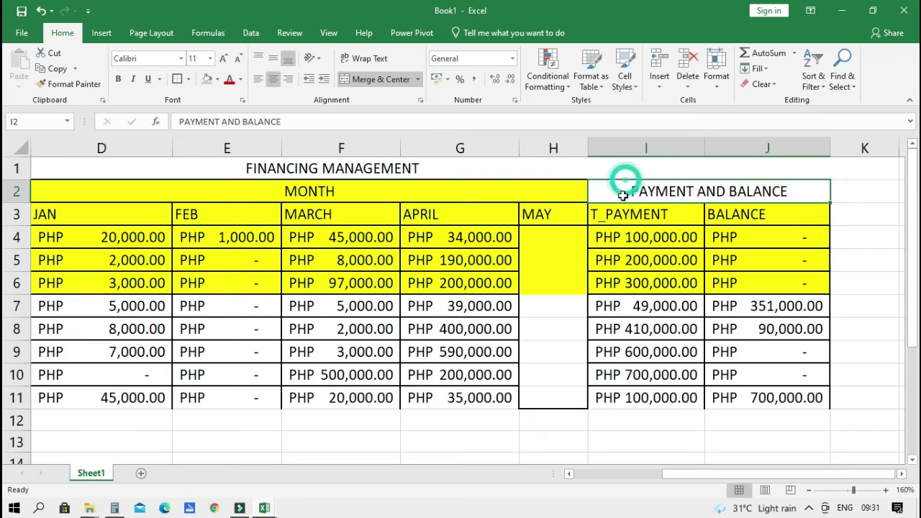
{"action": "left_click", "coordinate": [207, 79]}
{"action": "left_click_drag", "start_coordinate": [683, 350], "coordinate": [720, 352]}
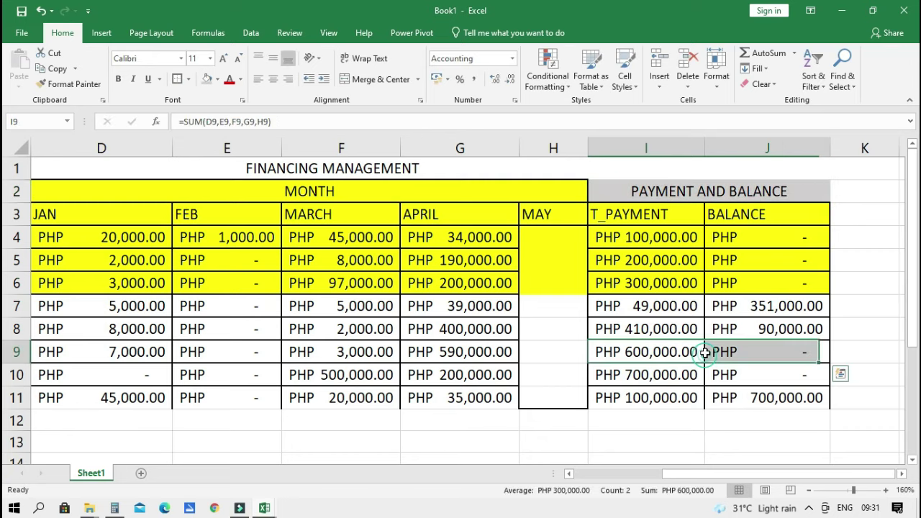
{"action": "left_click_drag", "start_coordinate": [696, 475], "coordinate": [650, 477]}
{"action": "scroll", "coordinate": [649, 479], "scroll_direction": "down", "scroll_amount": 1, "text": "ctrl"}
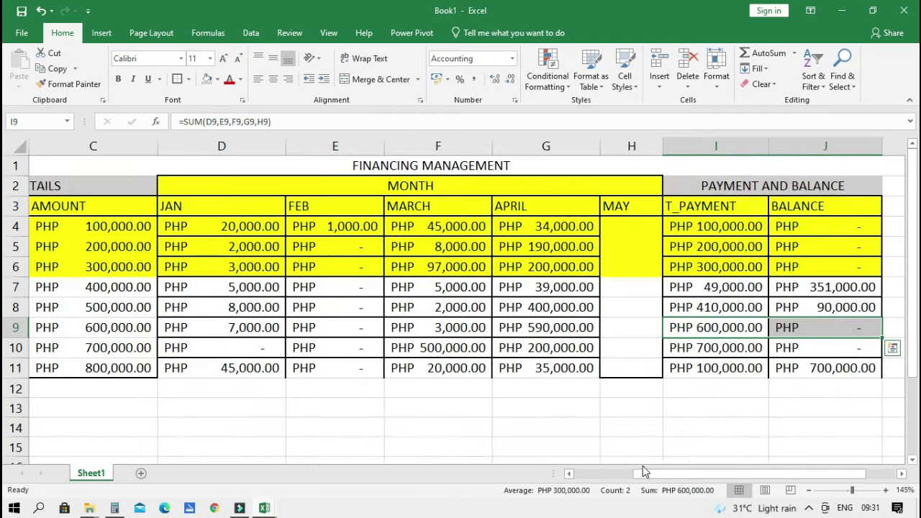
{"action": "key", "text": "ctrl+q"}
{"action": "left_click", "coordinate": [571, 434]}
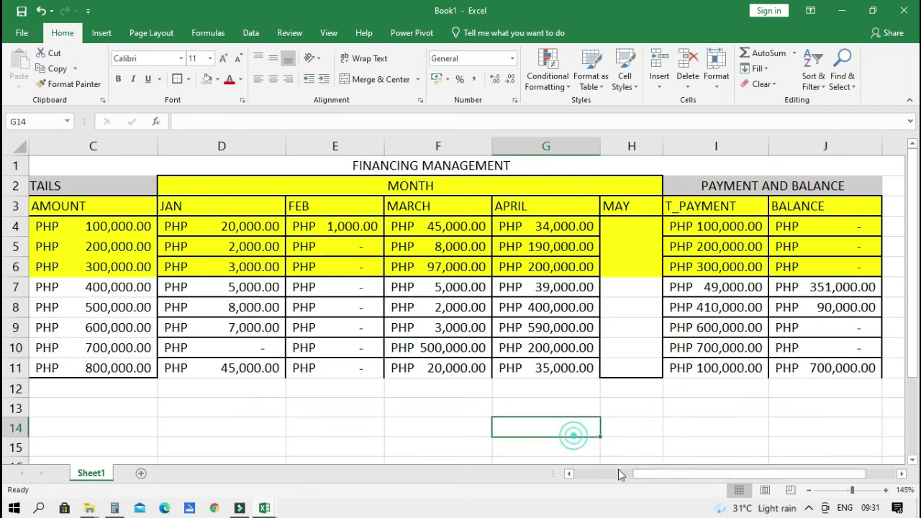
{"action": "left_click_drag", "start_coordinate": [638, 474], "coordinate": [623, 473]}
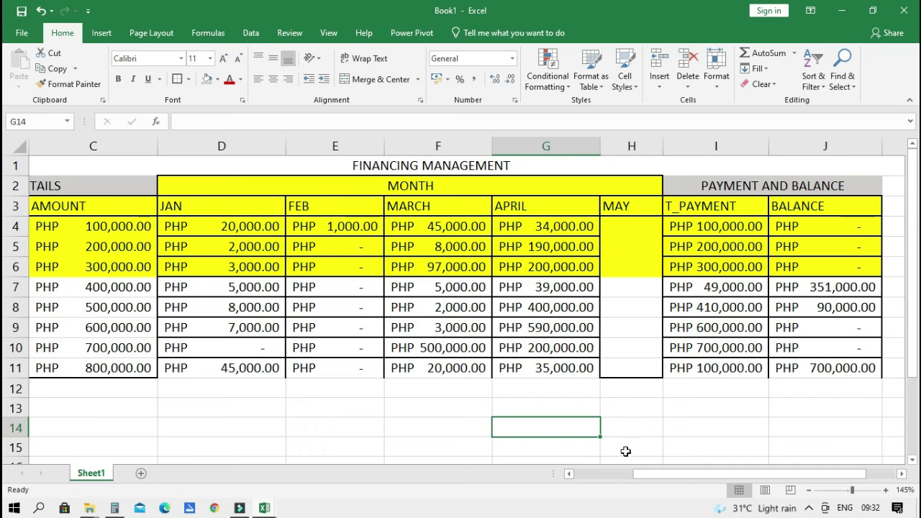
{"action": "mouse_move", "coordinate": [669, 475]}
{"action": "left_mouse_down"}
{"action": "mouse_move", "coordinate": [709, 479]}
{"action": "mouse_move", "coordinate": [644, 462]}
{"action": "left_mouse_up"}
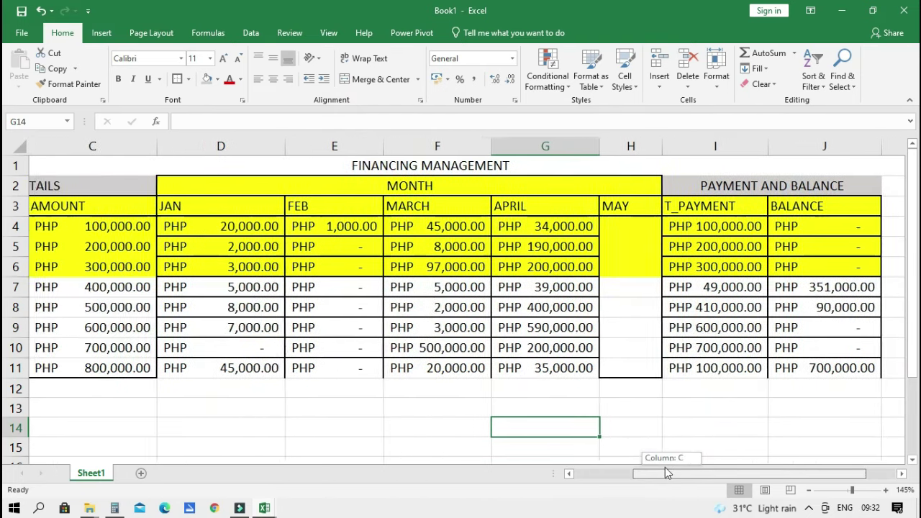